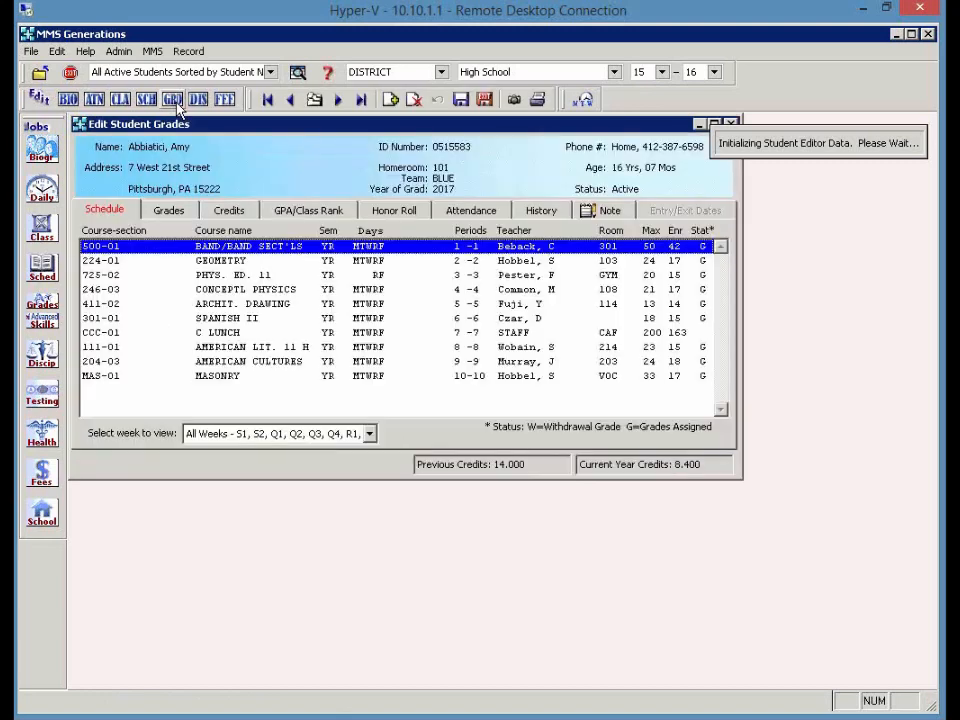
Step: Display the student's GPA/class rank records and go to the default GPA category setting
click(280, 212)
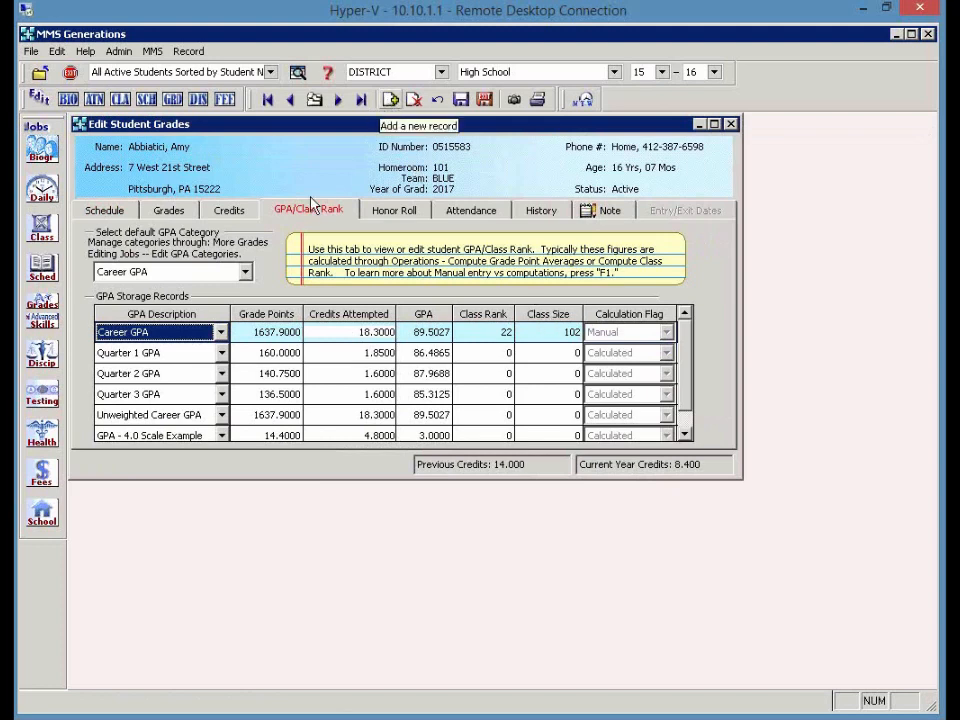
click(126, 278)
click(138, 254)
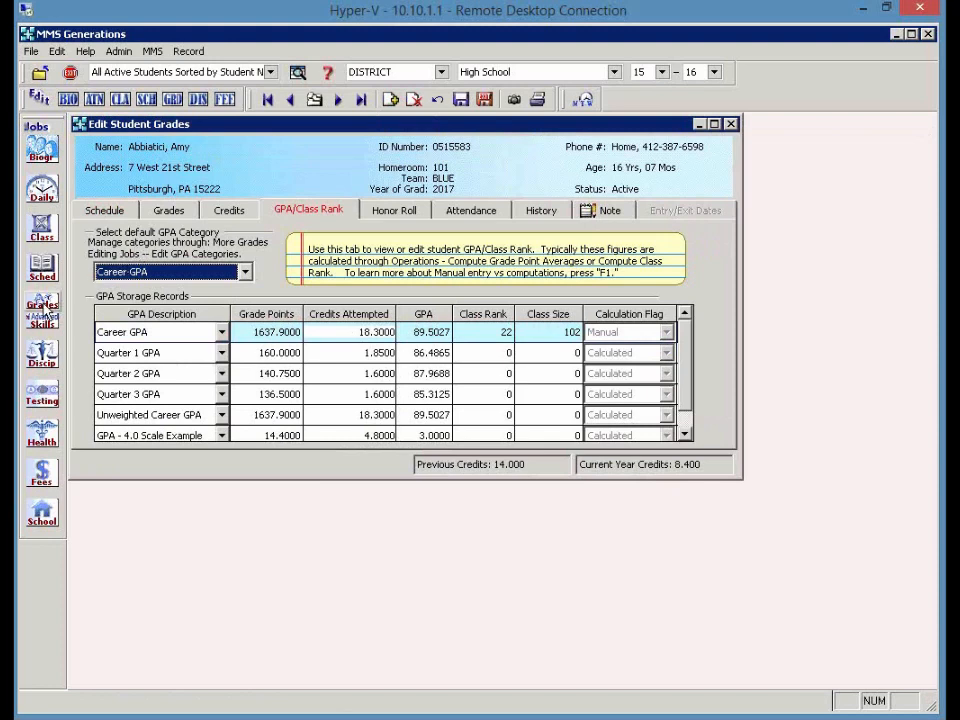
Step: Set up the Grades Student Record Listing report to include only GPA/class rank records
click(44, 310)
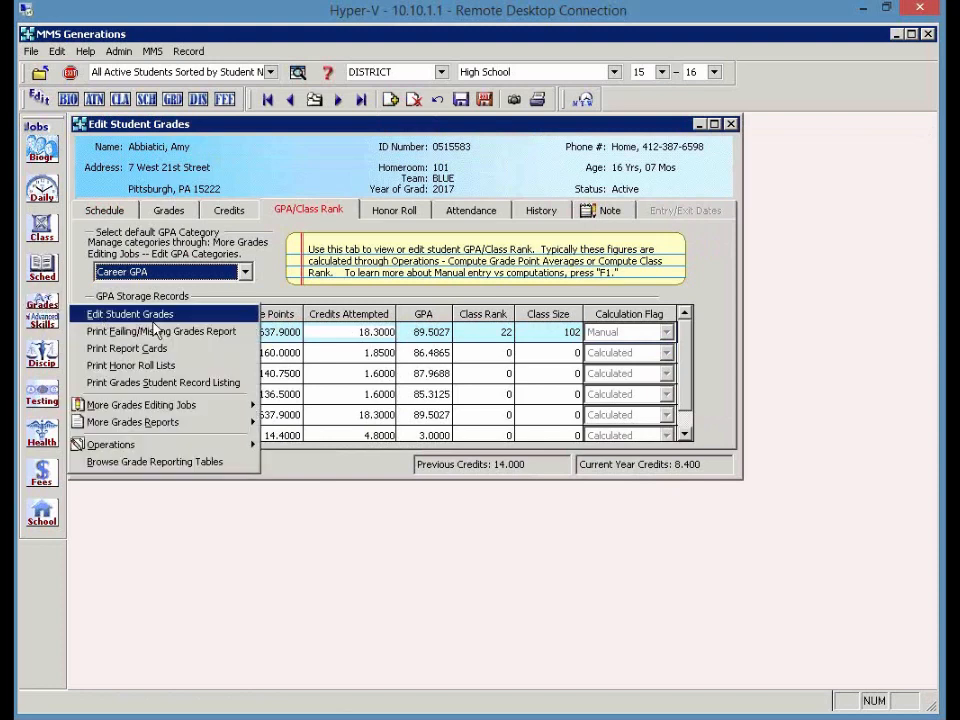
click(153, 384)
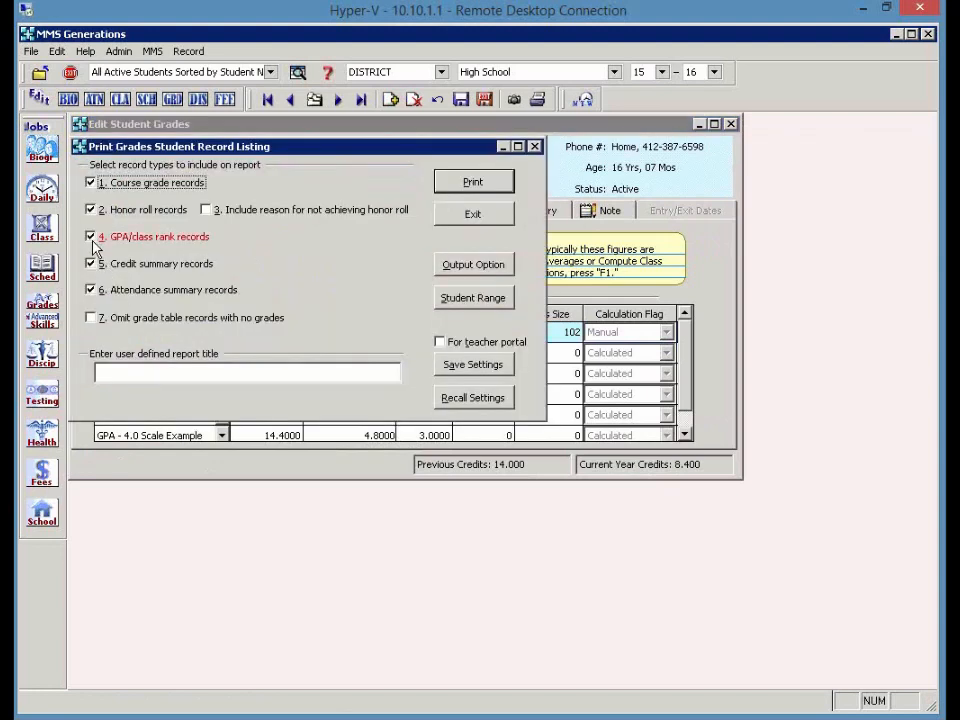
click(90, 210)
click(91, 182)
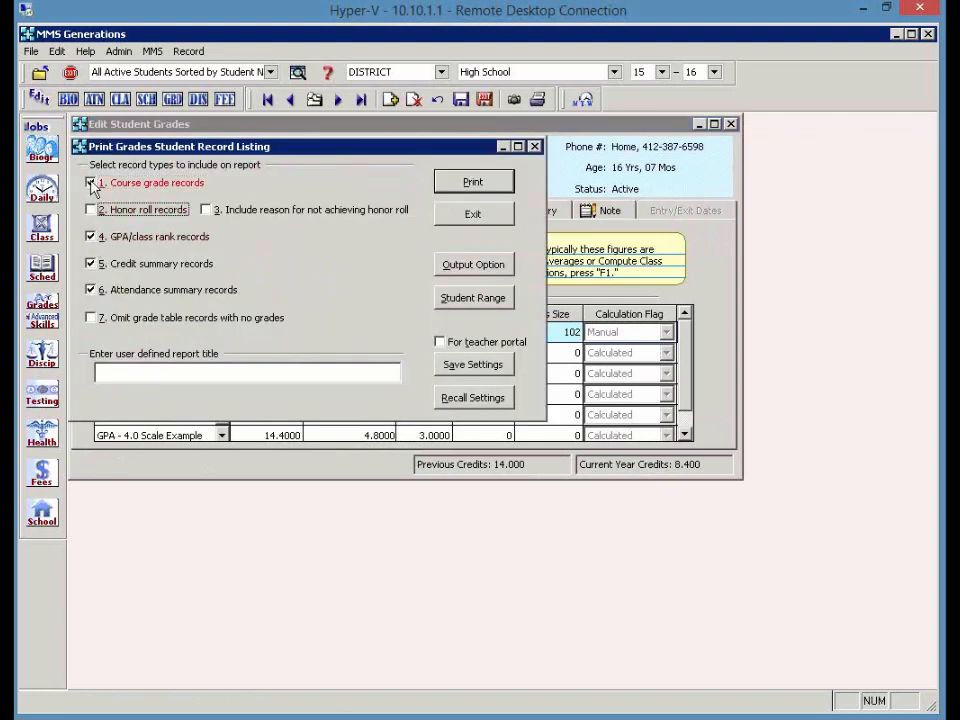
click(91, 263)
click(92, 290)
click(100, 288)
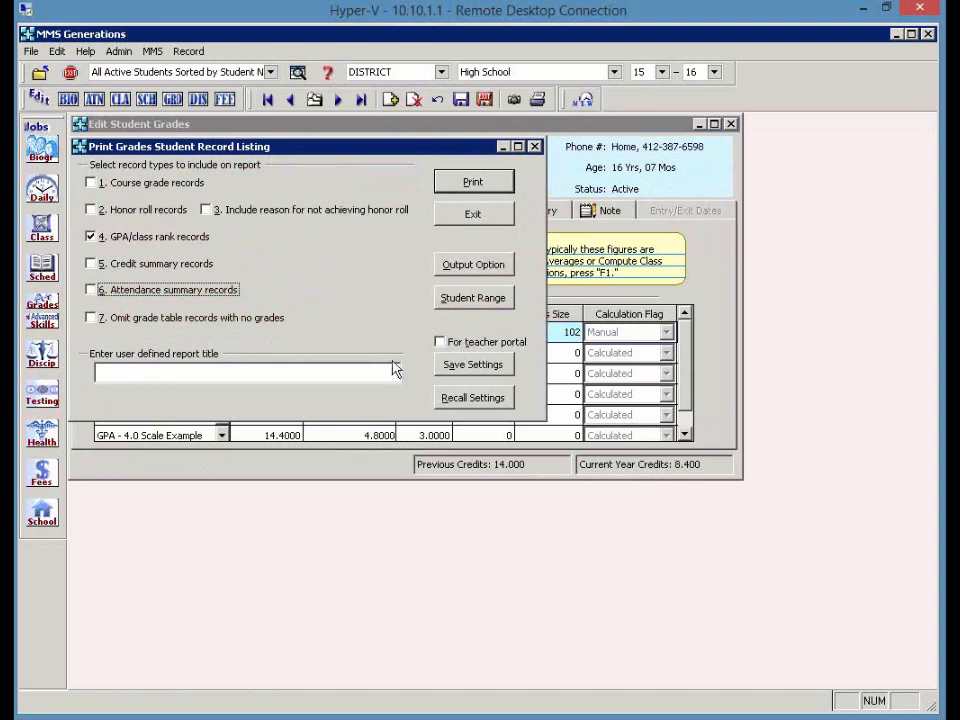
Step: Preview the record listing's student GPA data, then close the report and the student grades editor
click(463, 185)
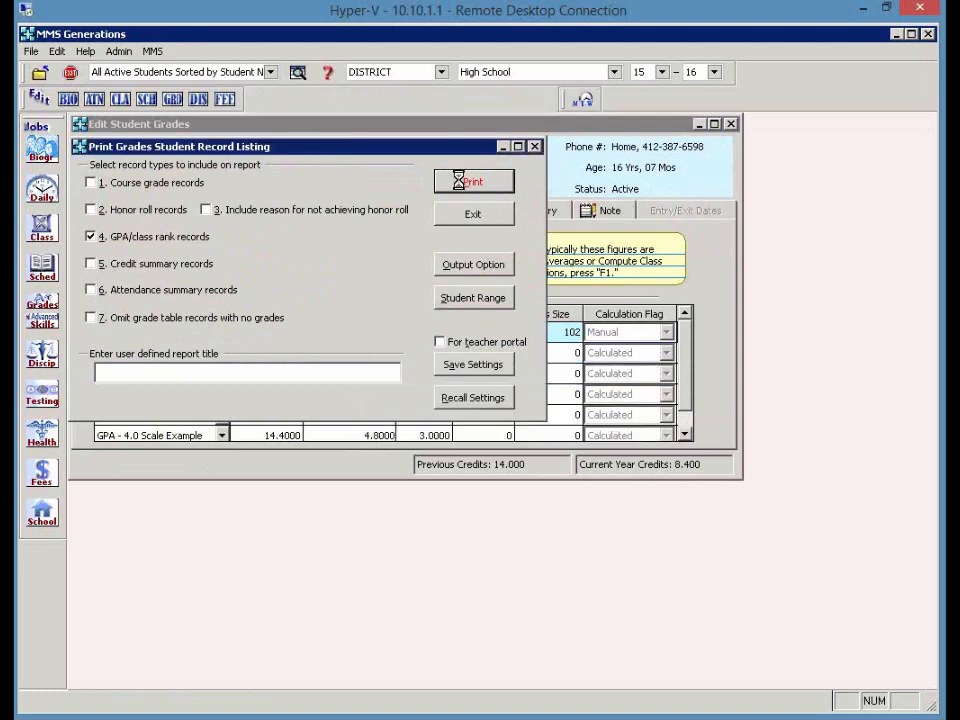
click(606, 124)
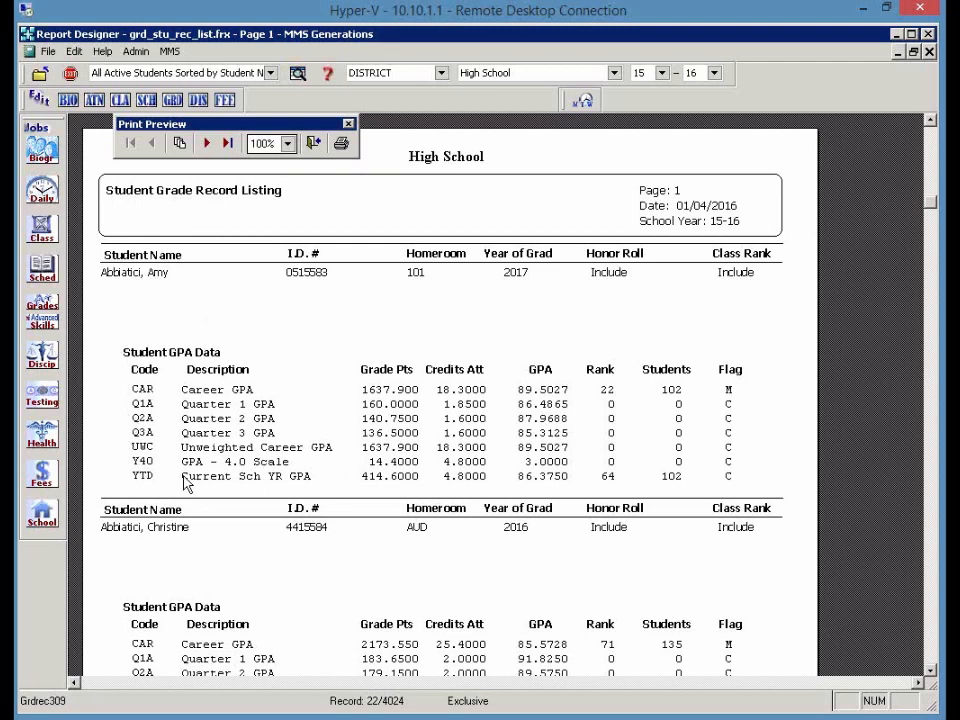
click(318, 146)
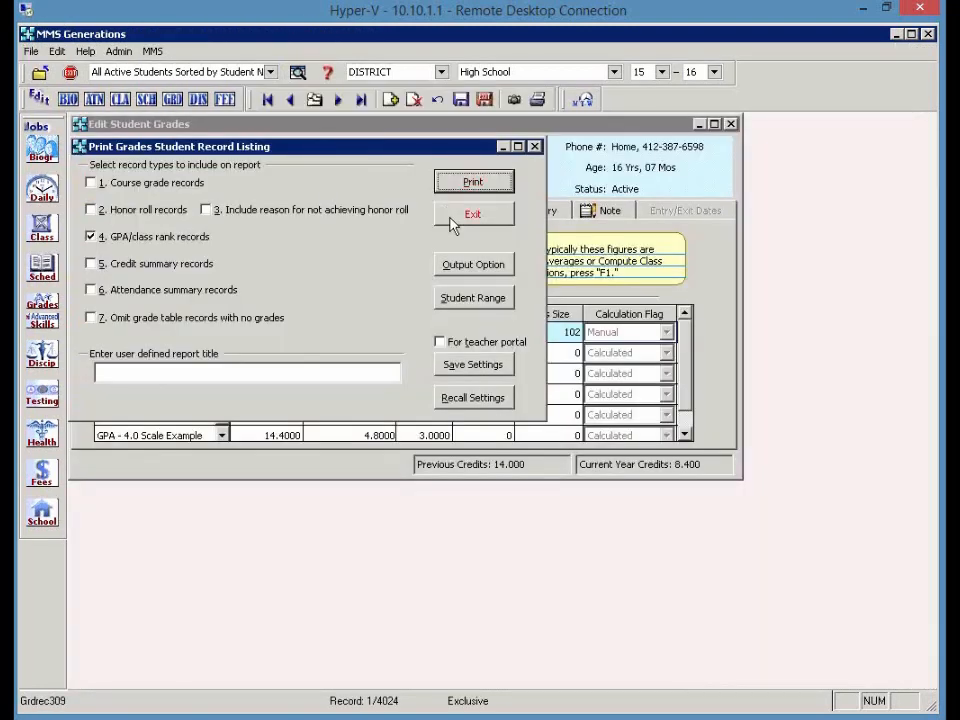
click(451, 222)
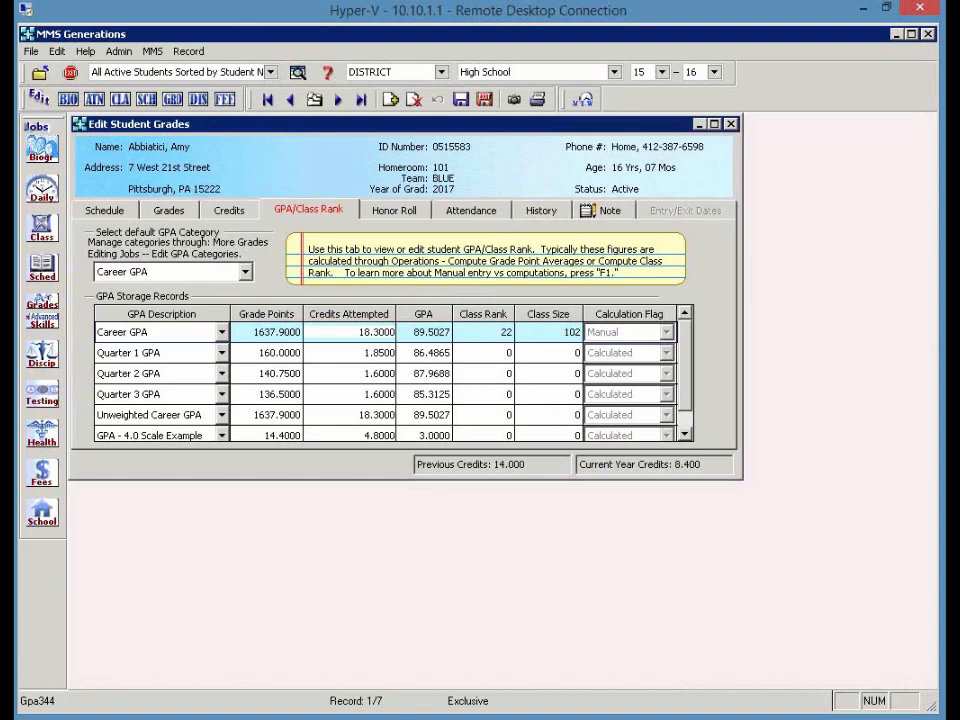
click(486, 100)
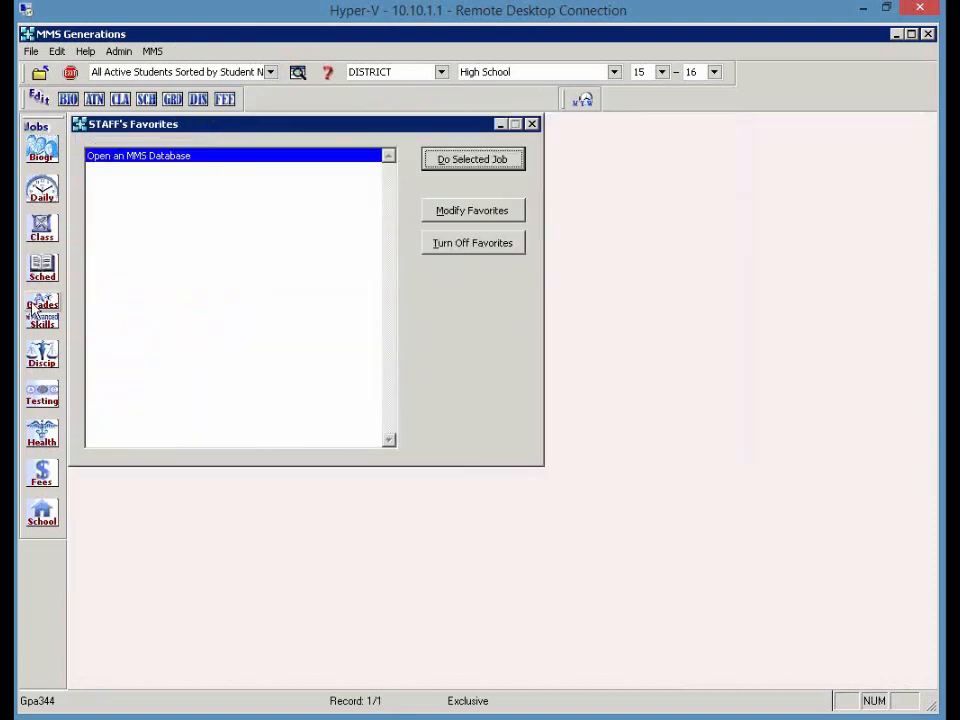
Step: Open the list of GPA categories for editing
click(36, 310)
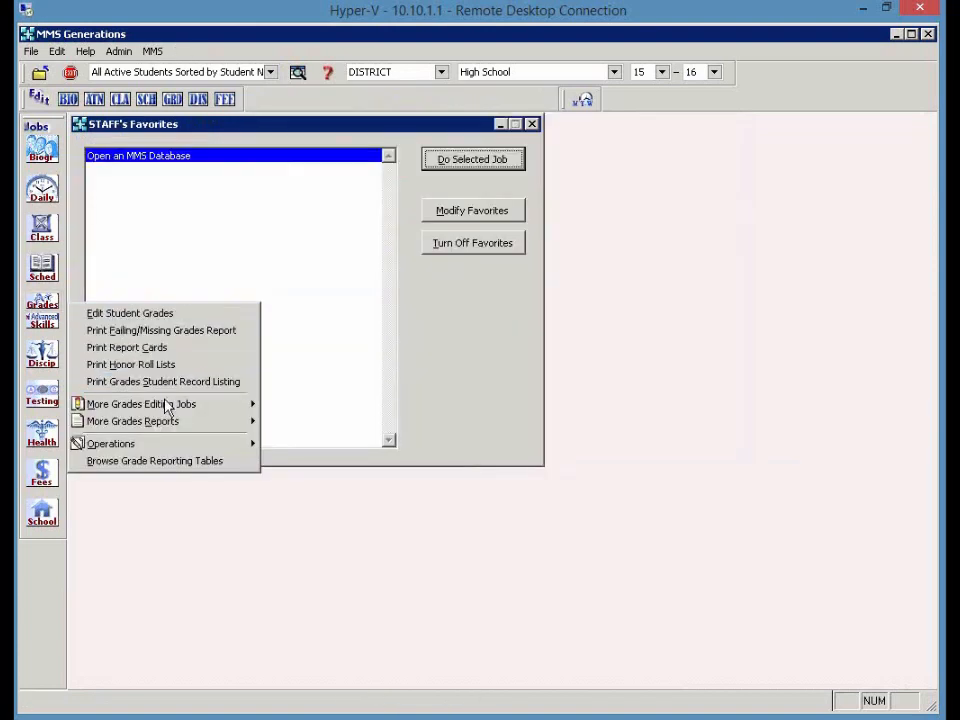
mouse_move(165, 410)
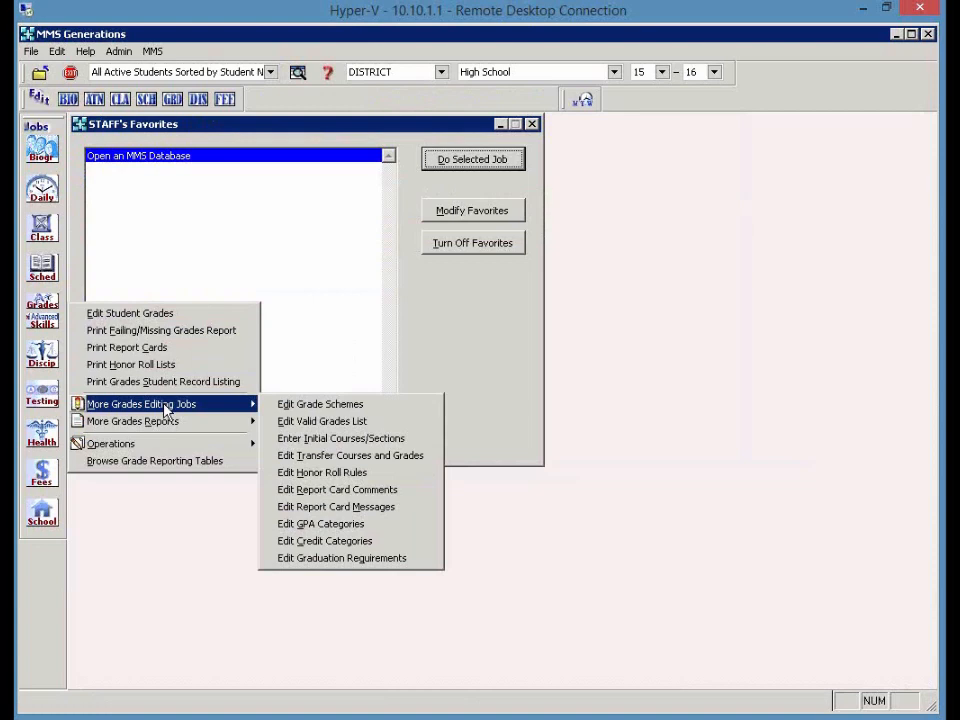
click(365, 526)
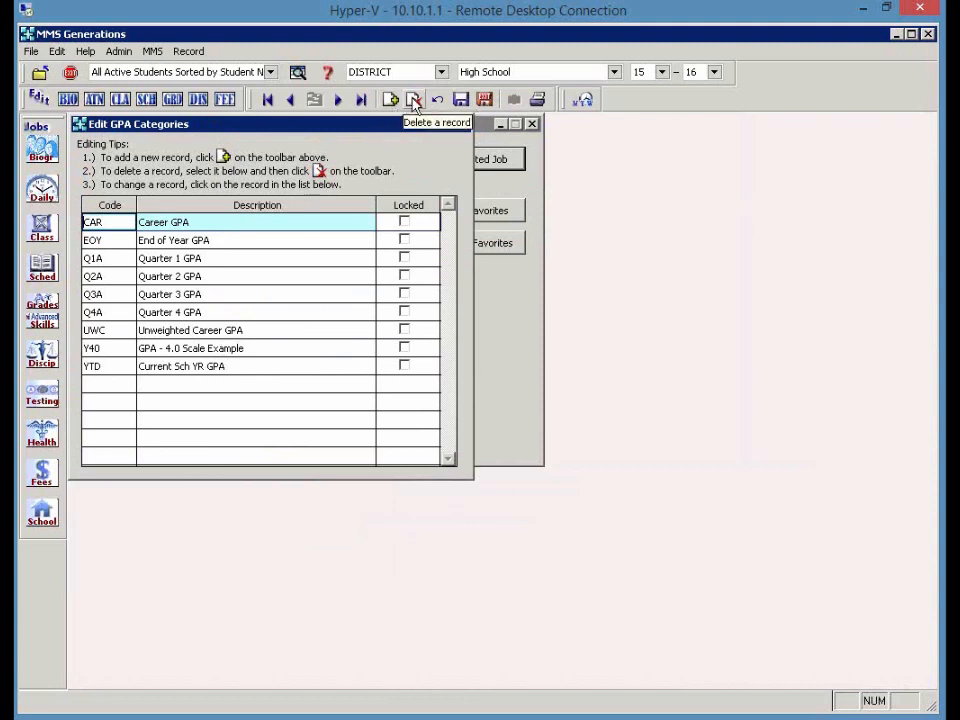
Step: Try to delete the Career GPA category, decline removing its code from the Student GPA Table, and close the category editor
click(216, 222)
click(413, 99)
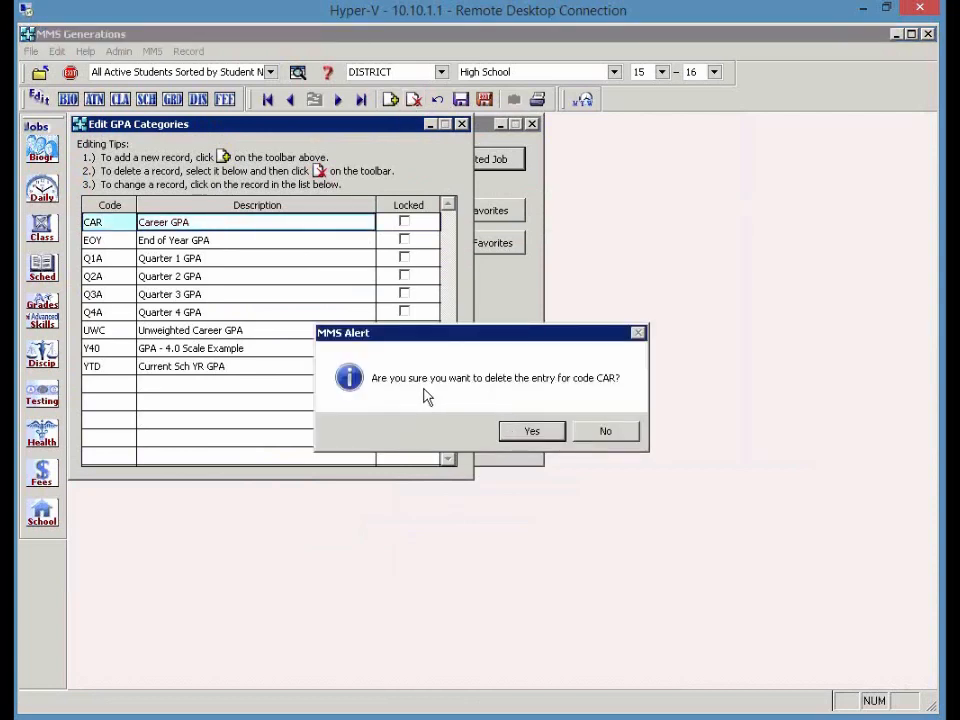
click(533, 433)
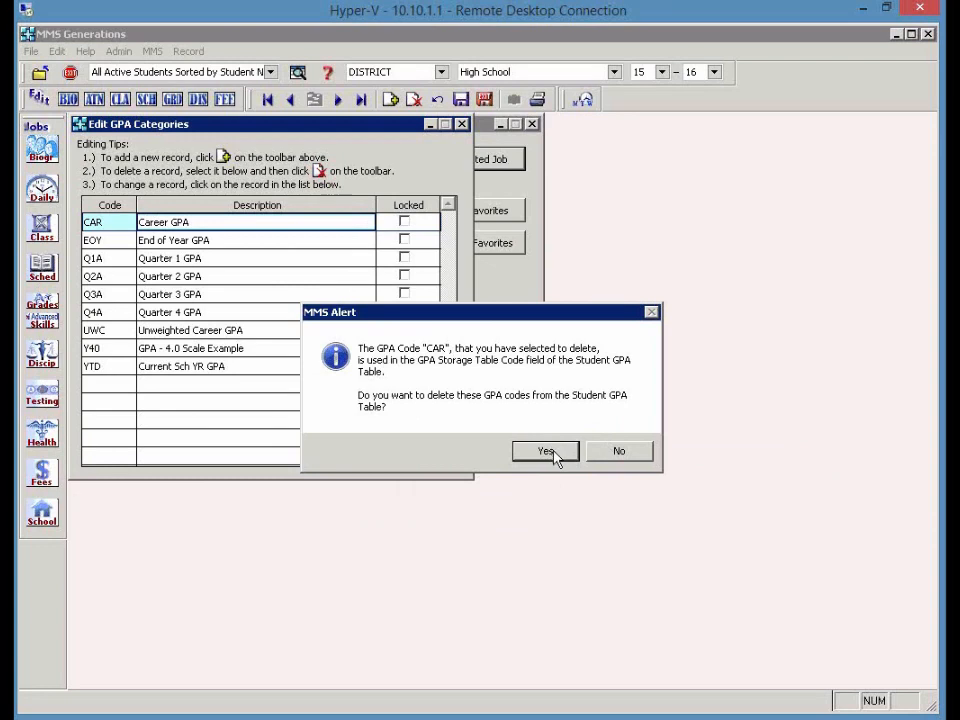
click(616, 453)
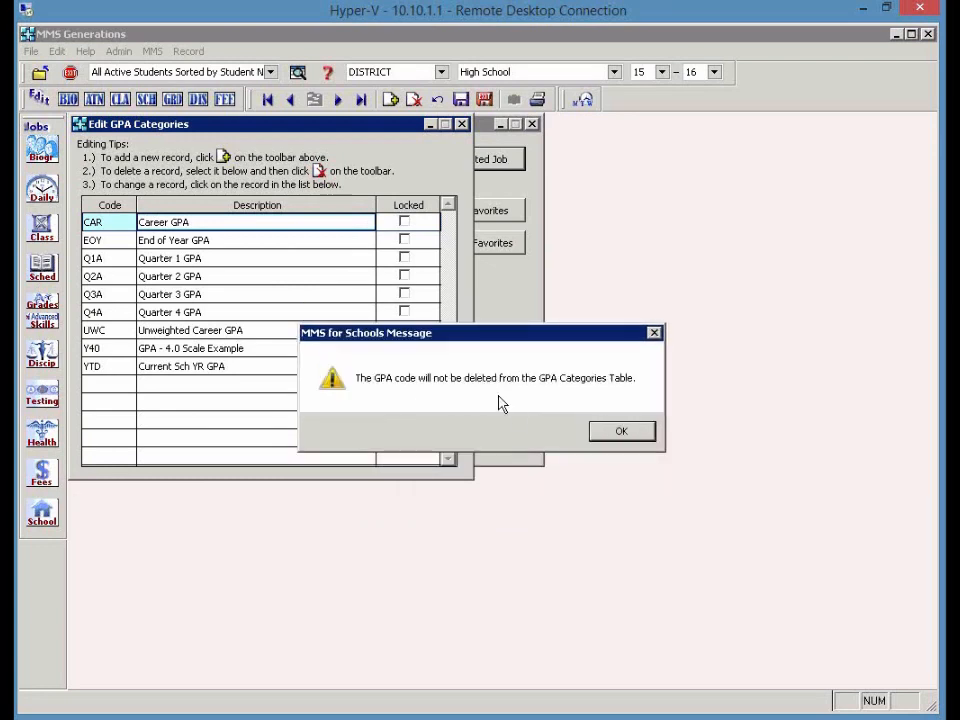
click(622, 432)
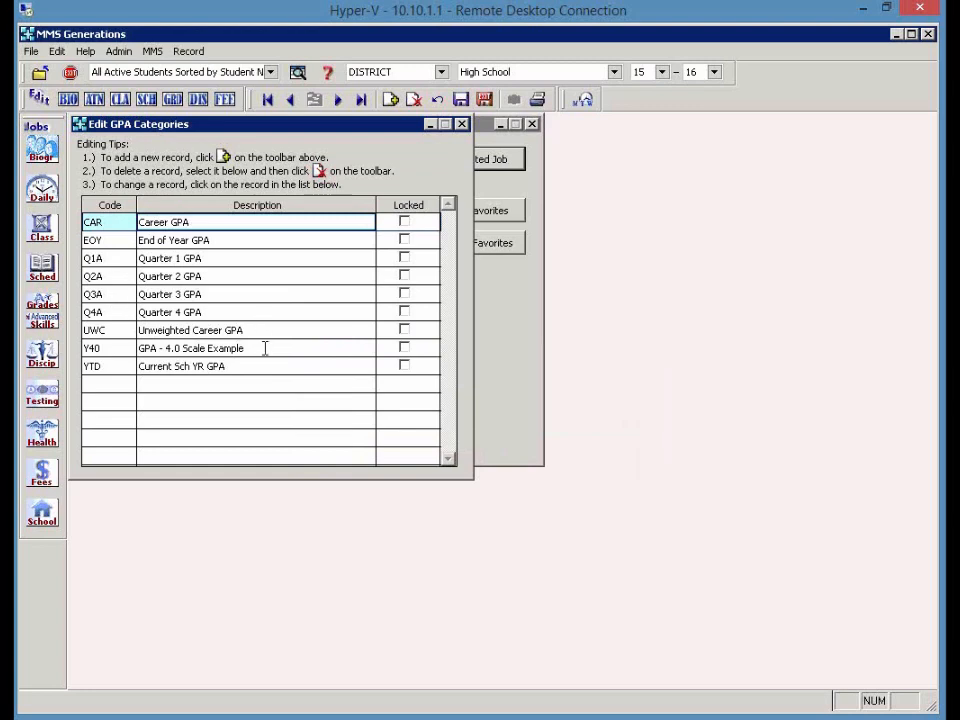
click(485, 100)
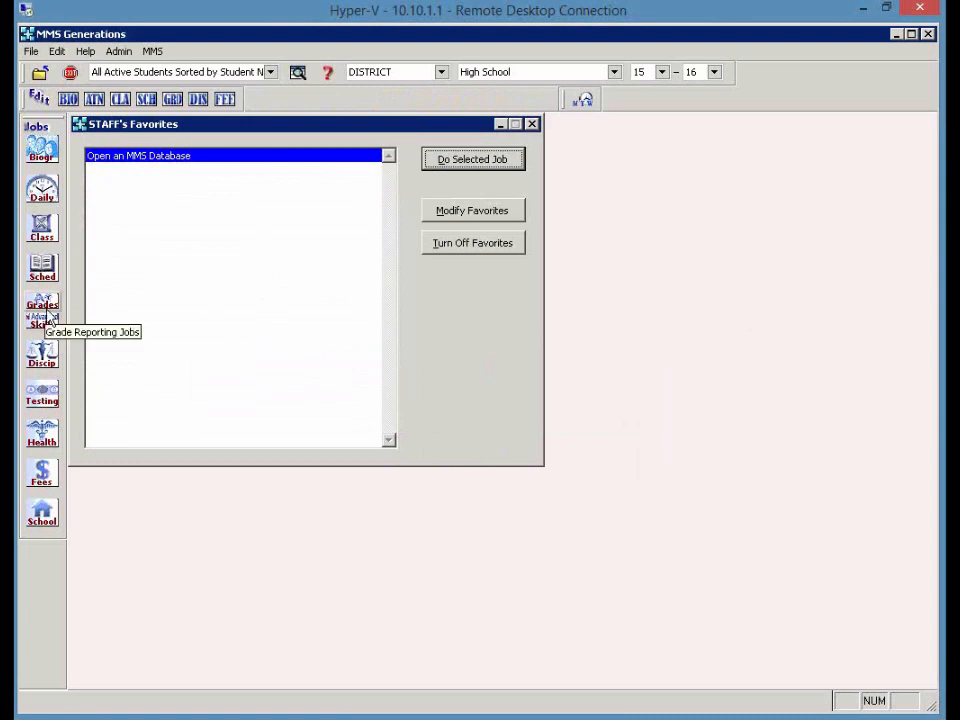
Step: Open Compute Grade Point Average and recall the saved UW Career settings
click(46, 308)
mouse_move(224, 447)
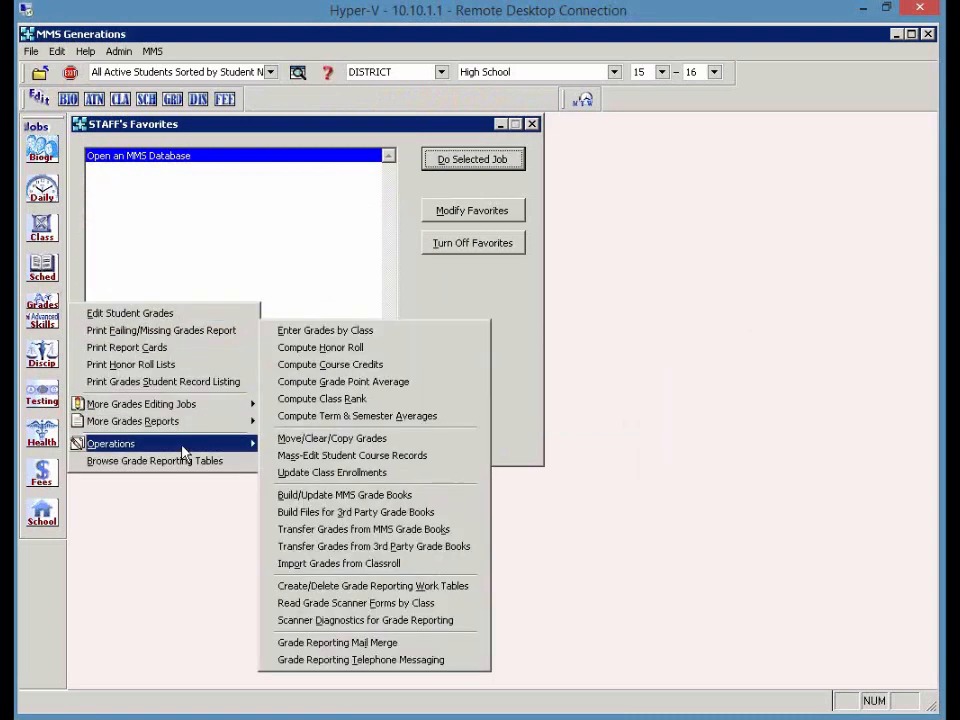
click(332, 387)
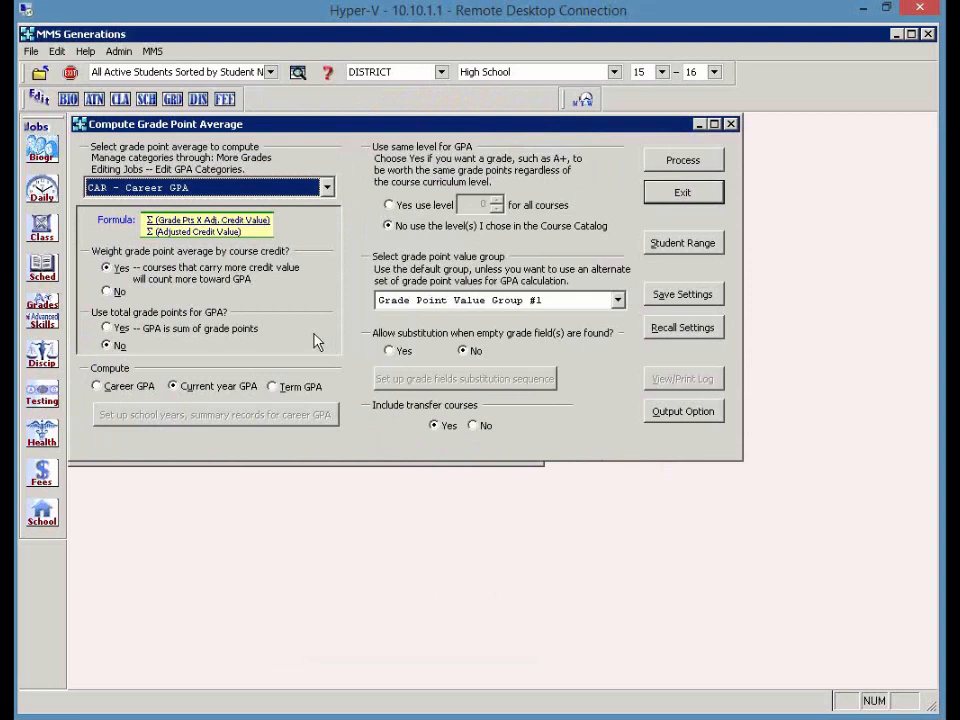
click(684, 330)
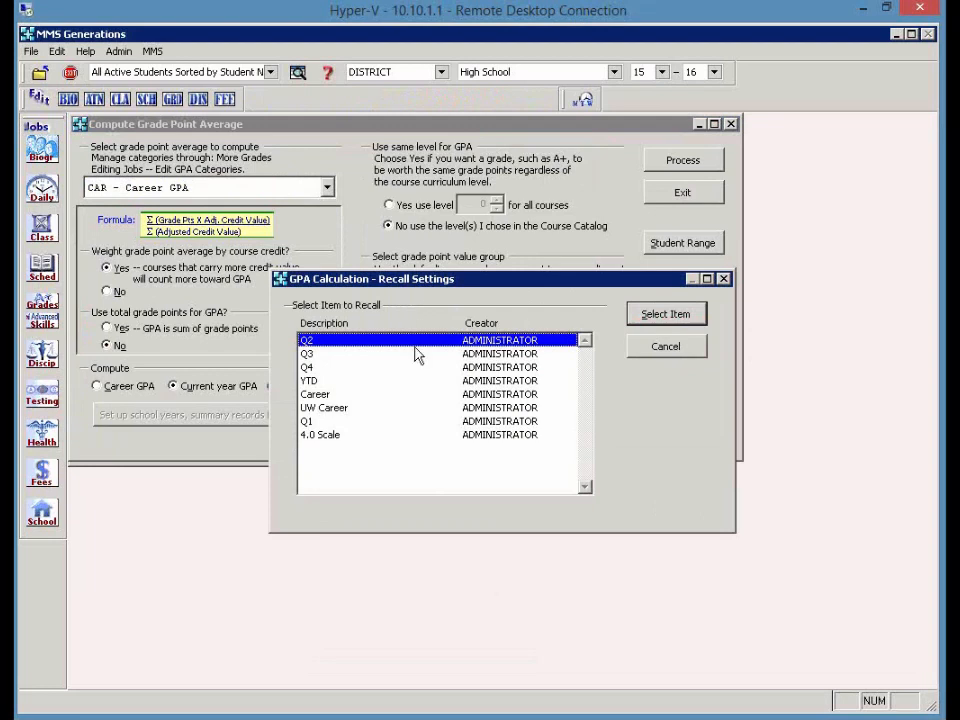
click(334, 409)
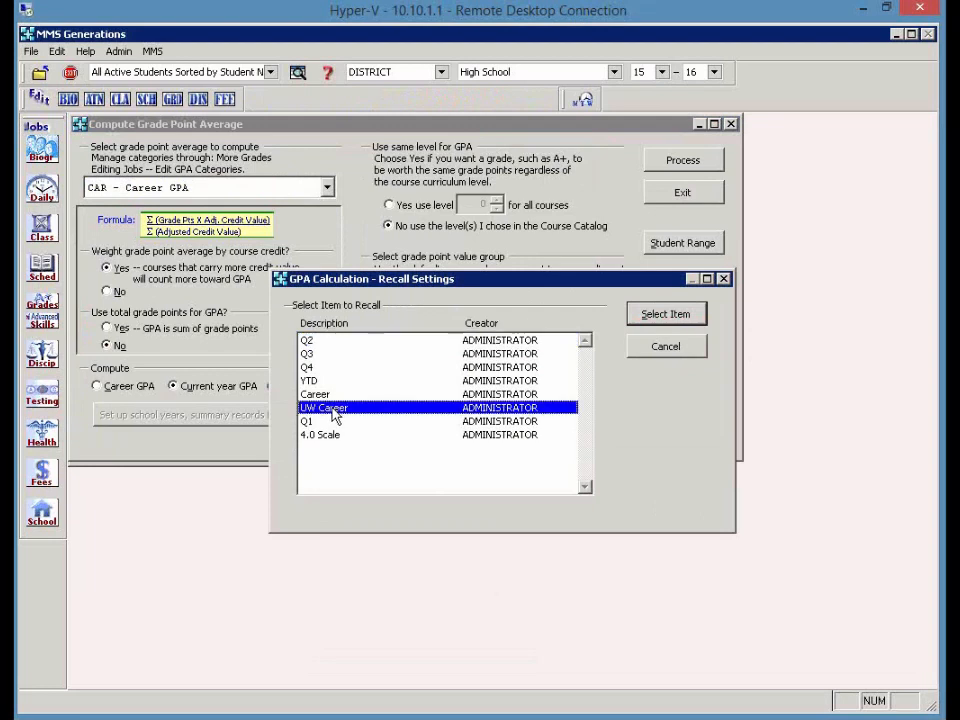
click(647, 317)
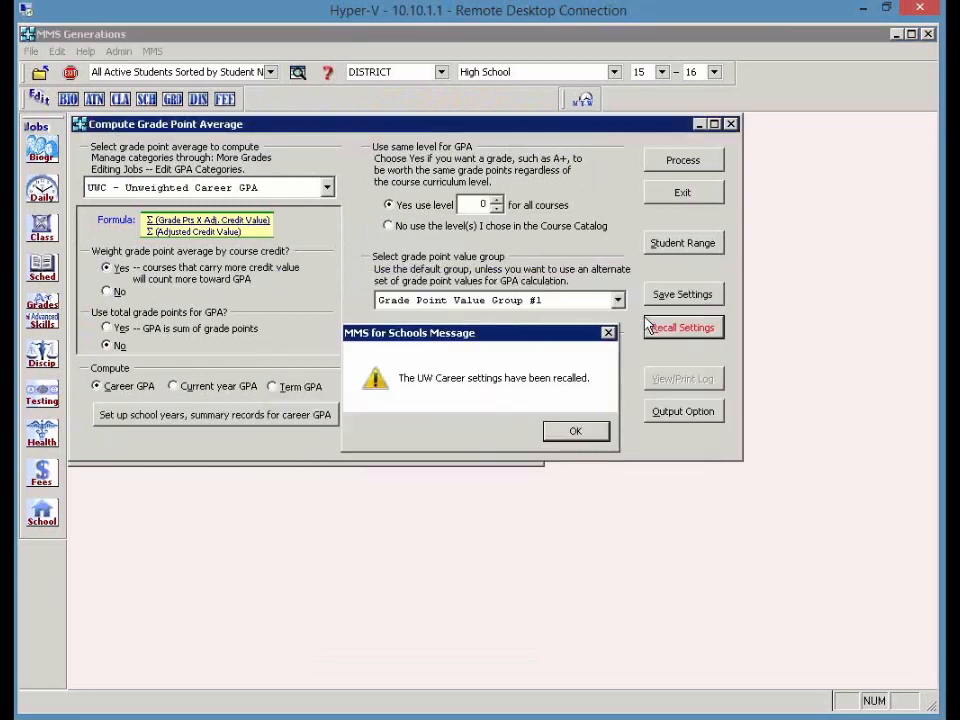
click(570, 432)
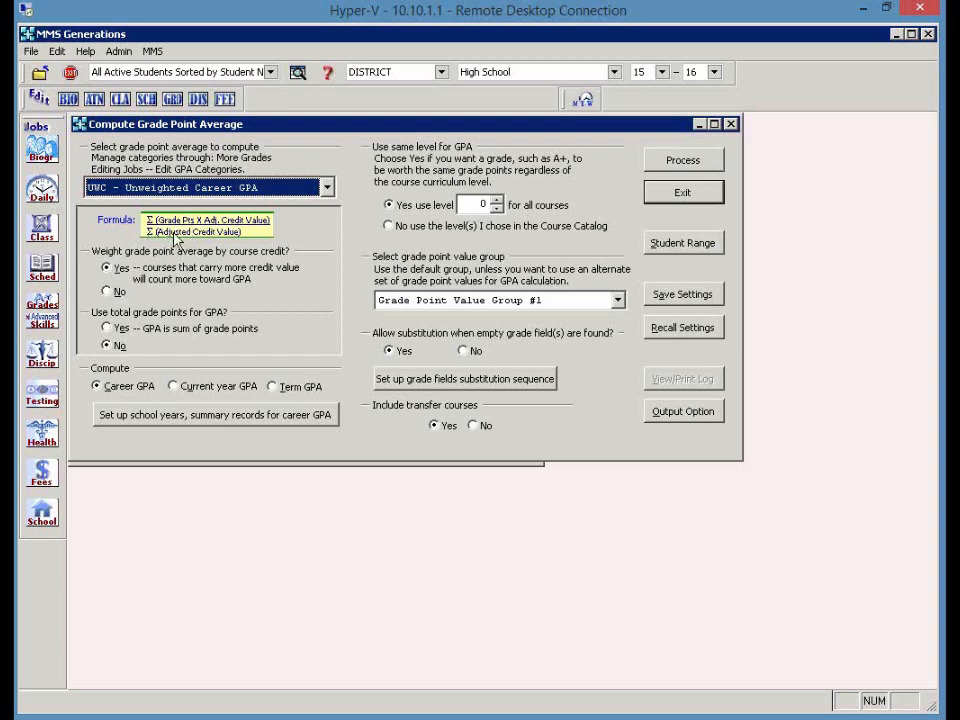
Step: Try the GPA formula without course-credit weighting, with total grade points, and with both weighting and total points, then exit without processing
click(107, 293)
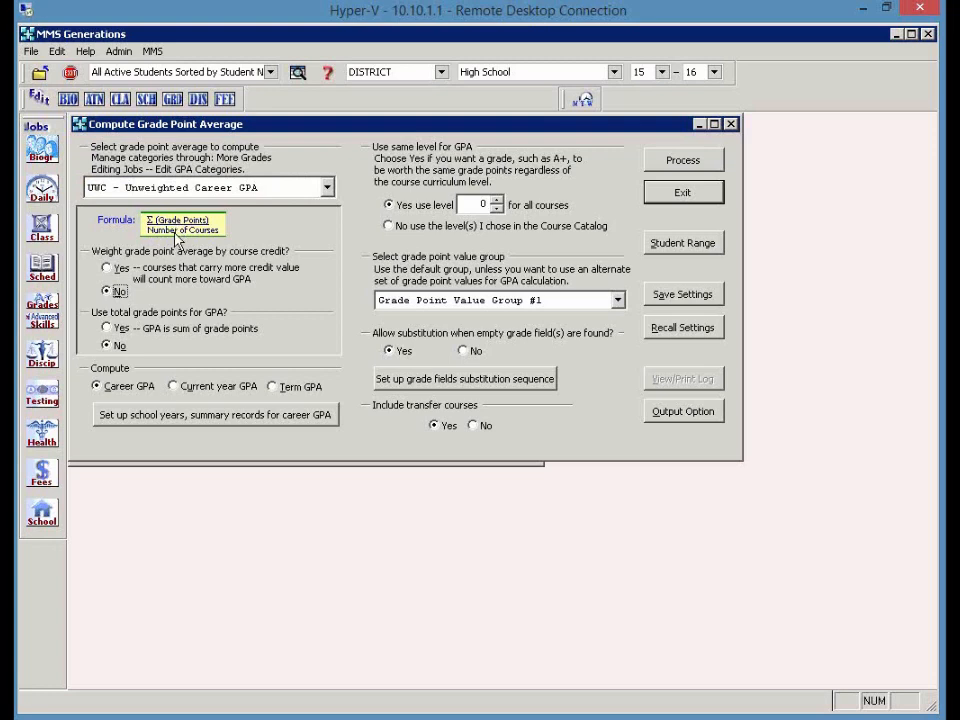
click(110, 329)
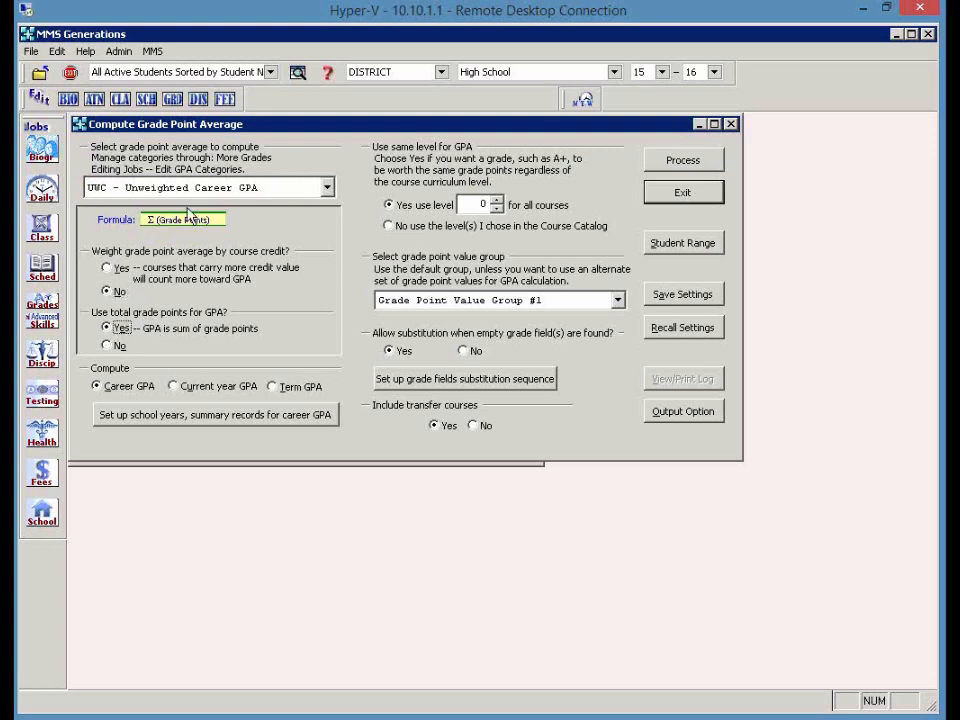
click(107, 268)
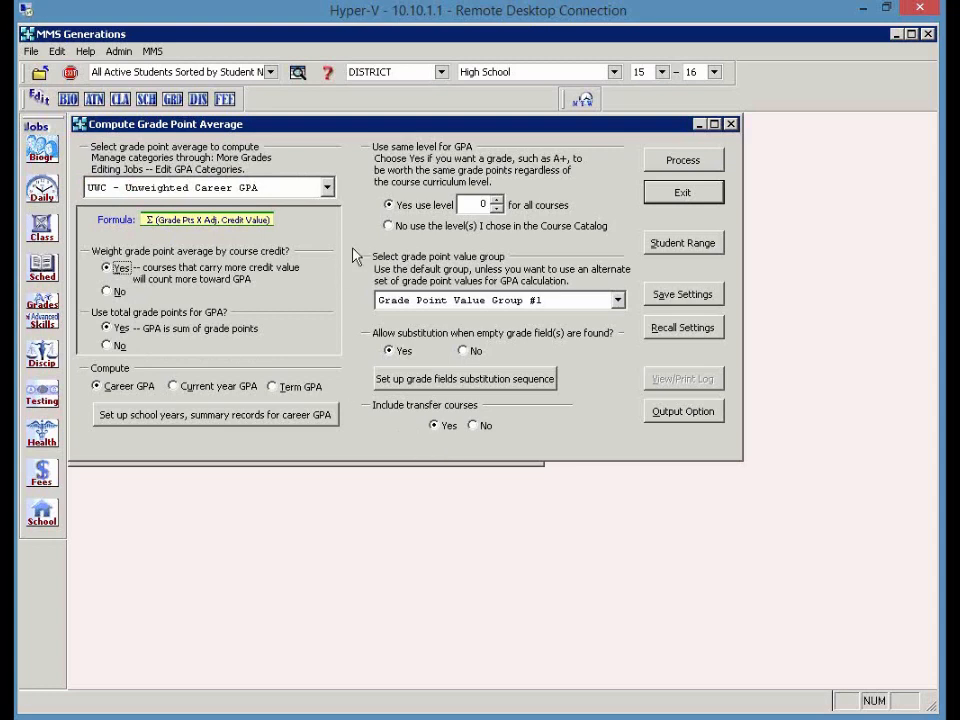
click(680, 195)
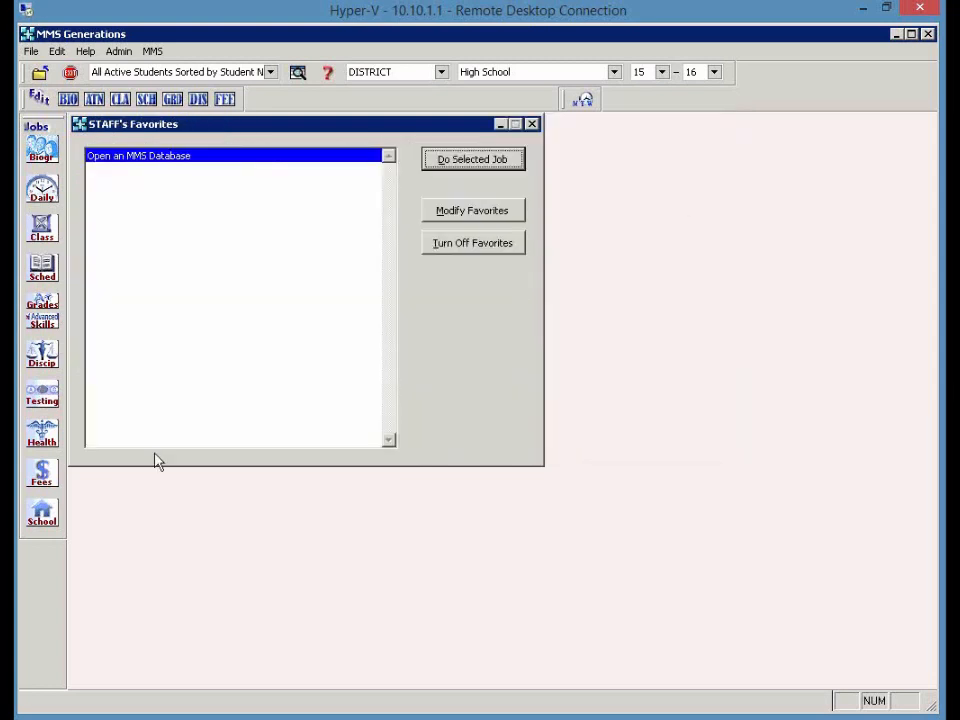
Step: Switch to the MMS Staff Portal, open the 910 High School course catalog and bring up the record for course 110, AMERICAN LIT. 11
click(40, 514)
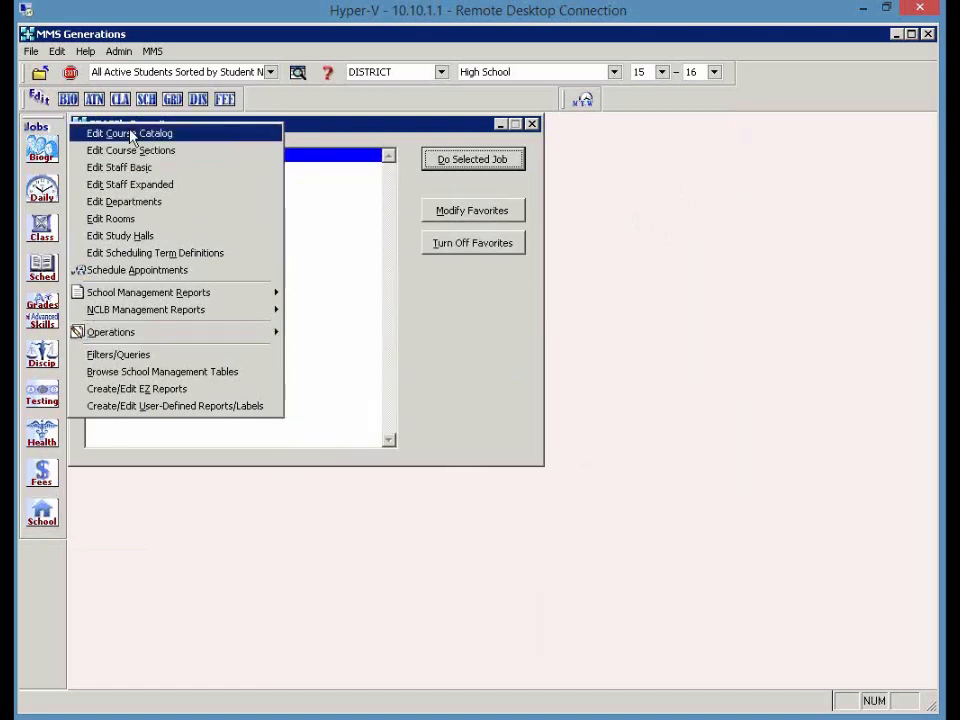
key(Escape)
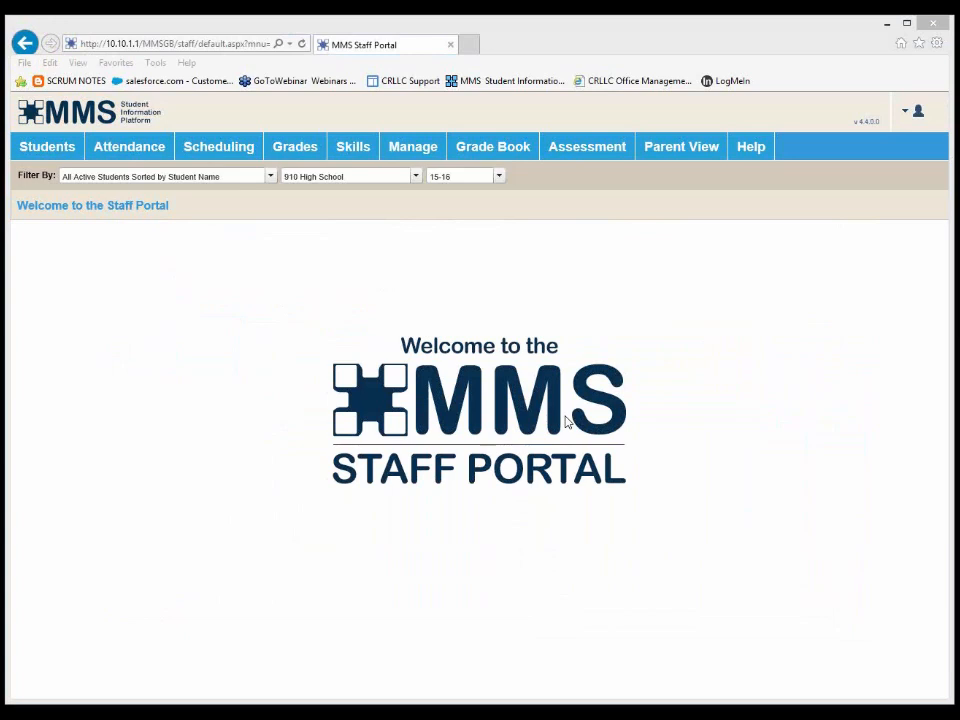
mouse_move(411, 173)
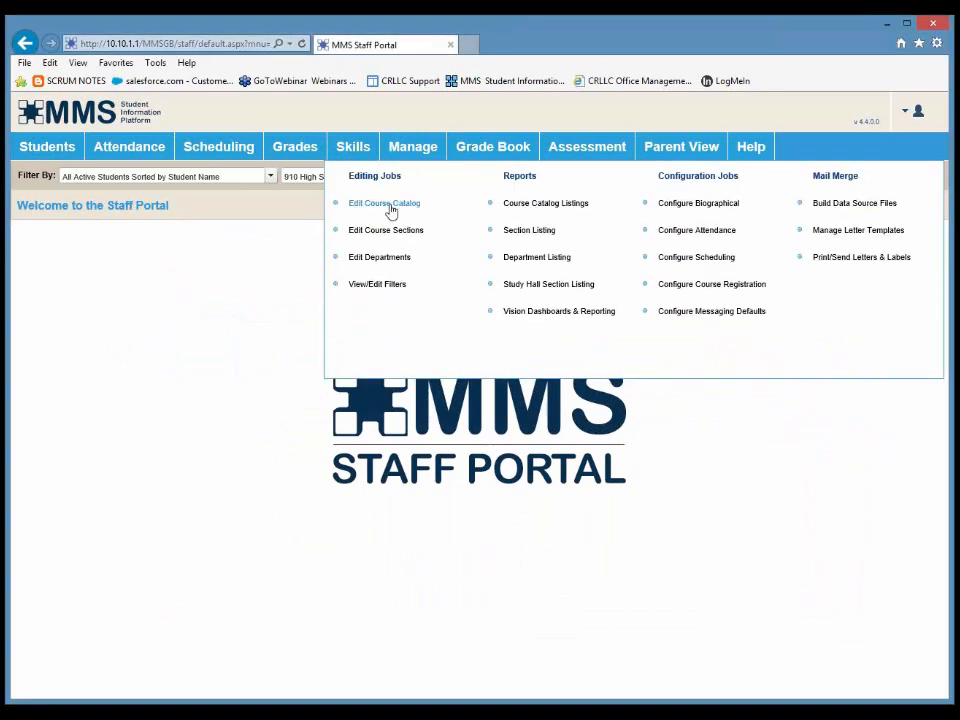
click(391, 211)
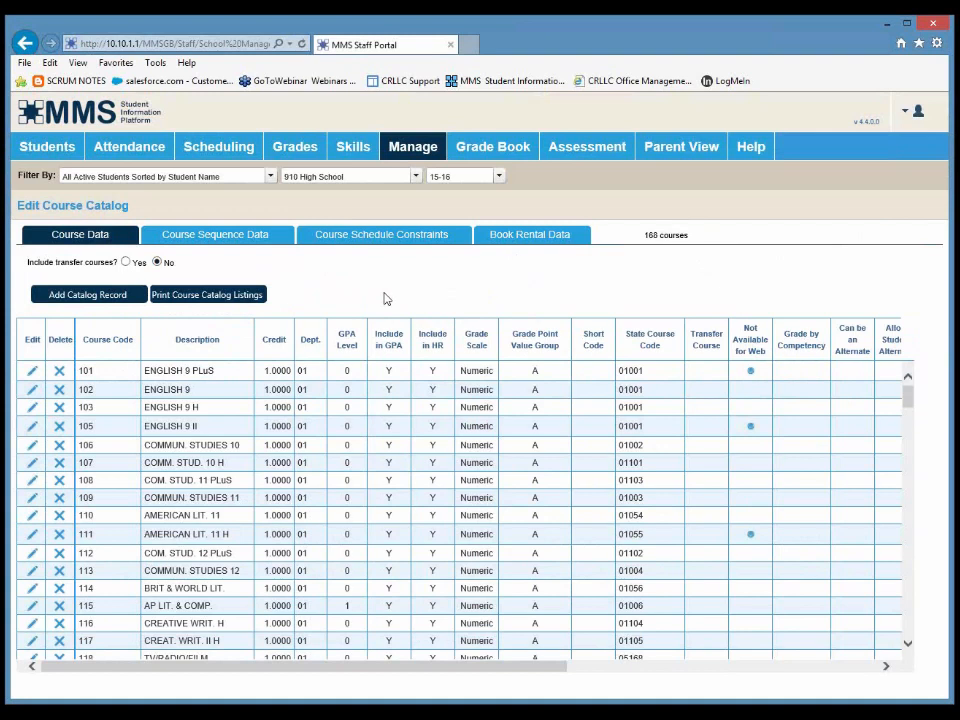
click(33, 519)
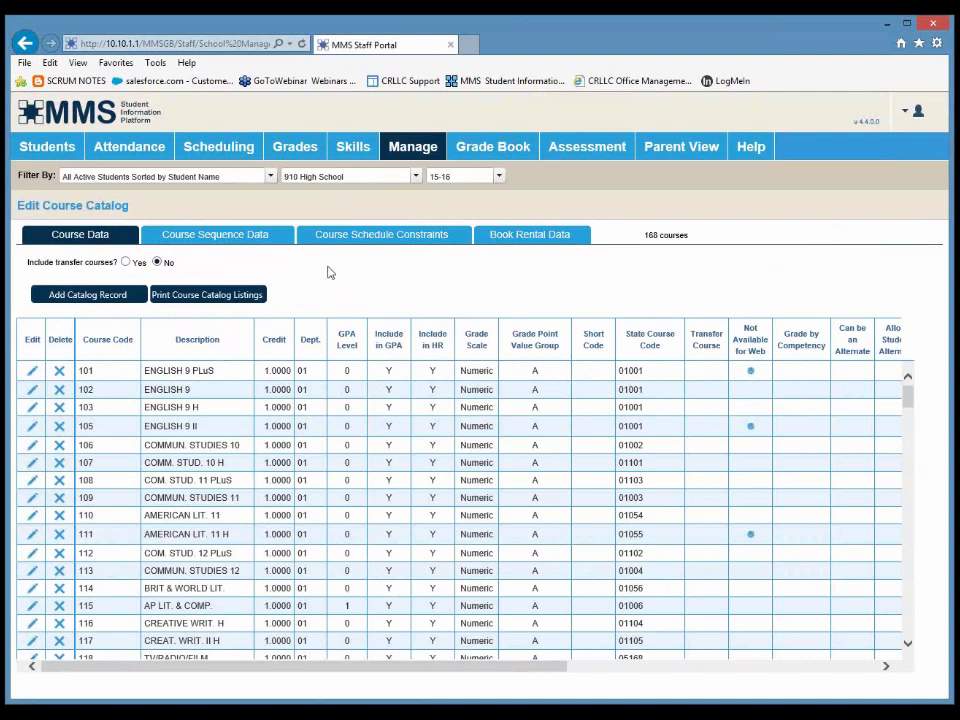
Step: Open the course sections list, view the Grade Plan choices for ENGLISH 9 section 102 - 03, and close the section without saving
mouse_move(413, 150)
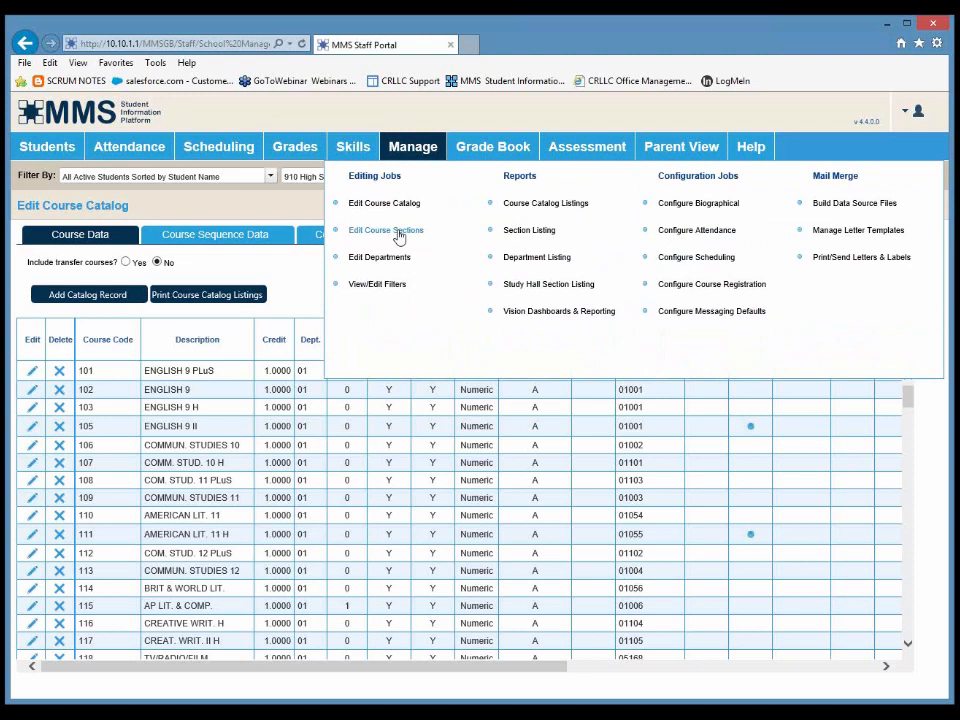
click(399, 236)
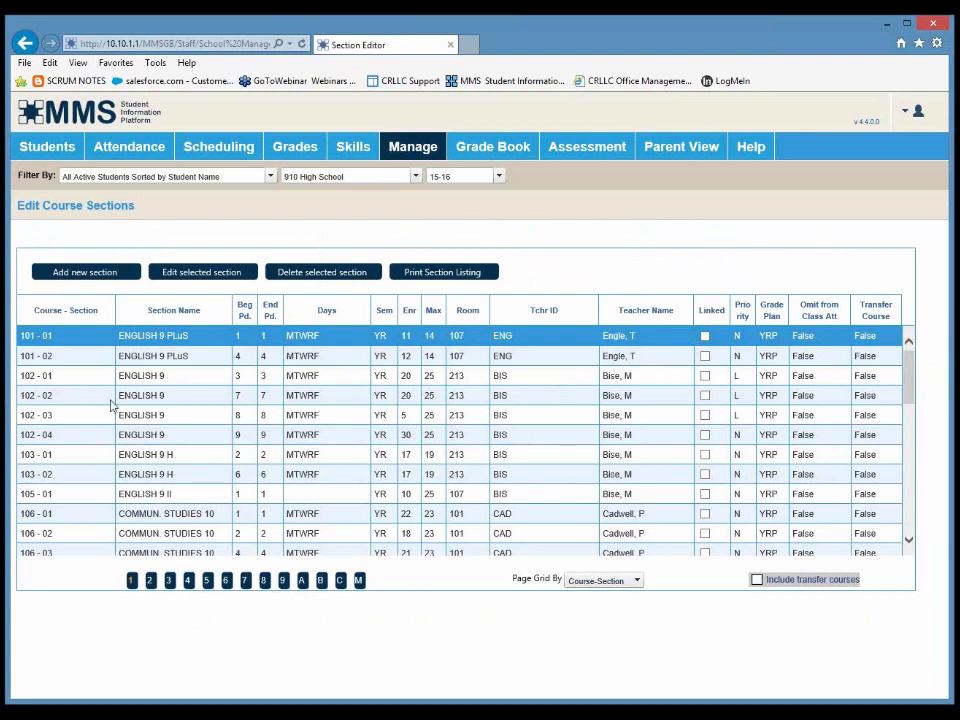
click(54, 421)
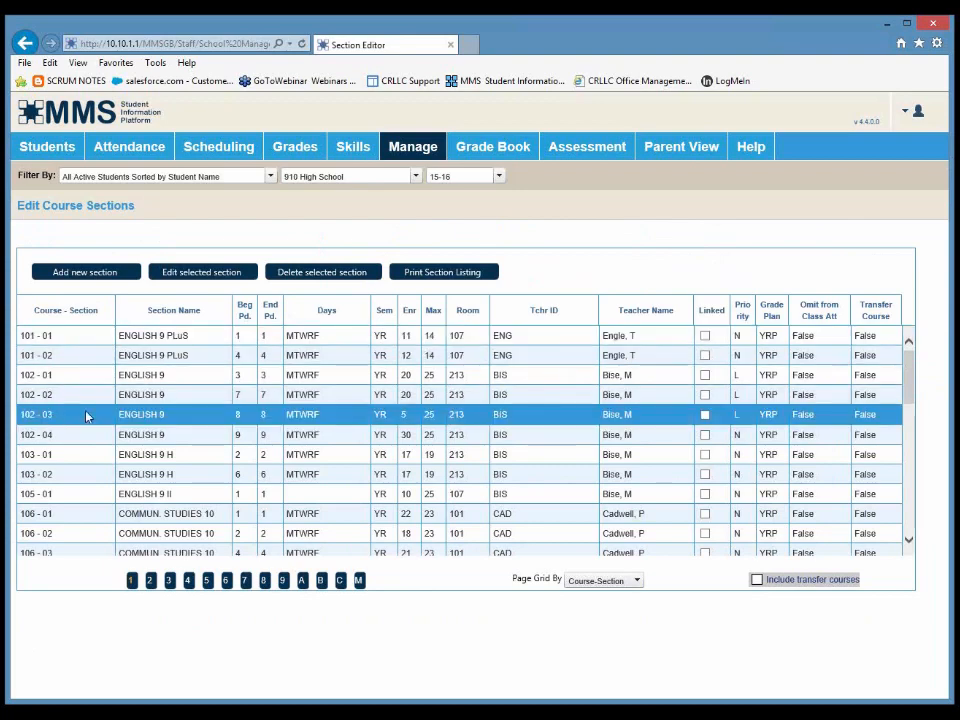
click(190, 274)
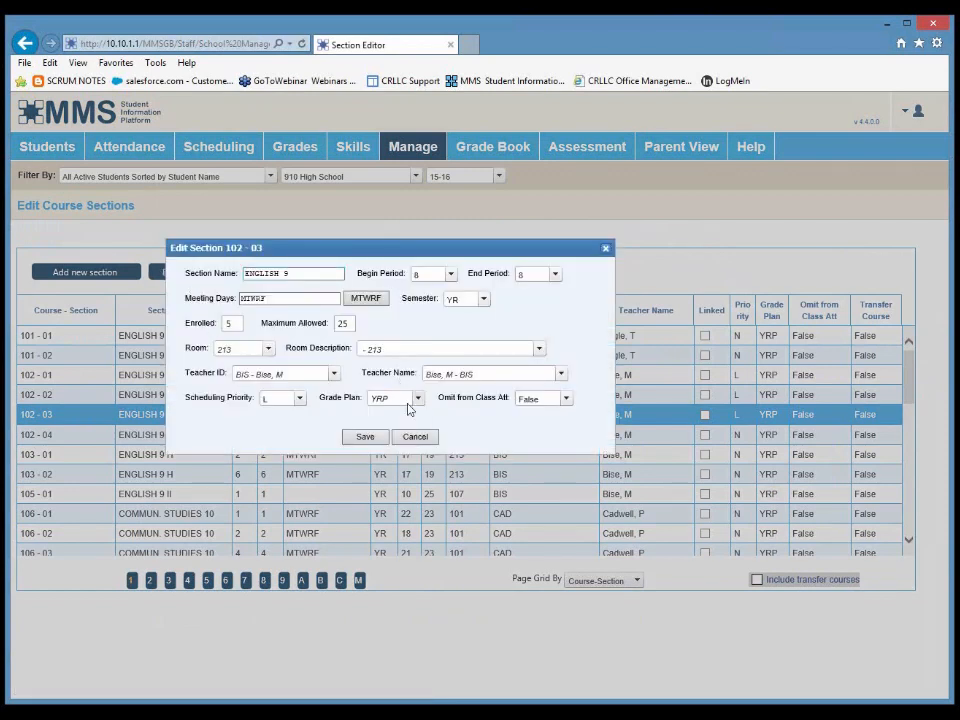
click(409, 407)
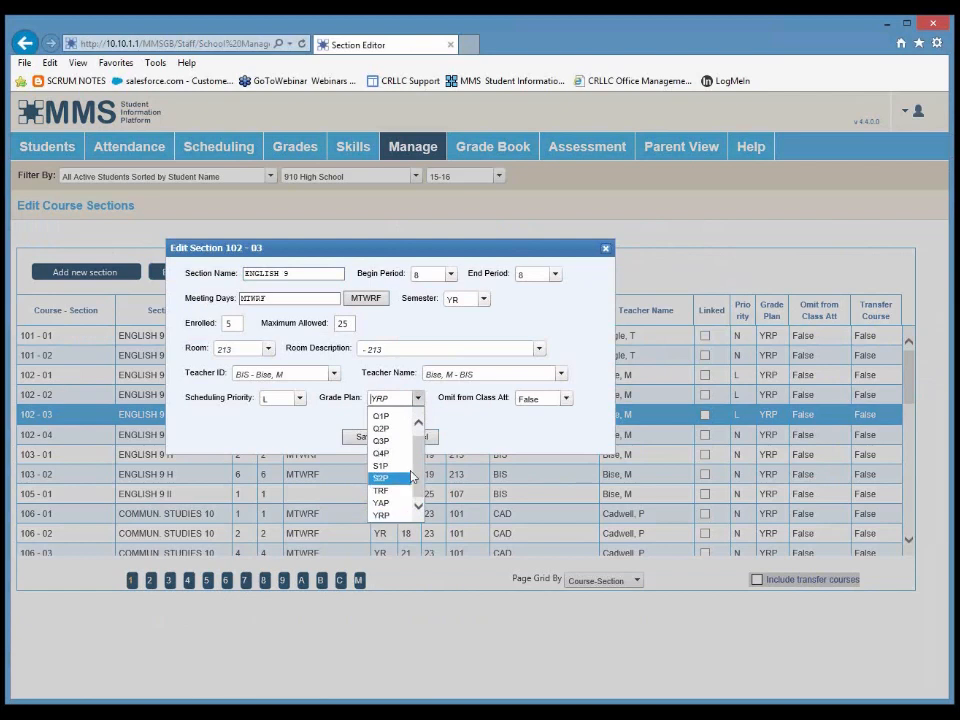
click(493, 444)
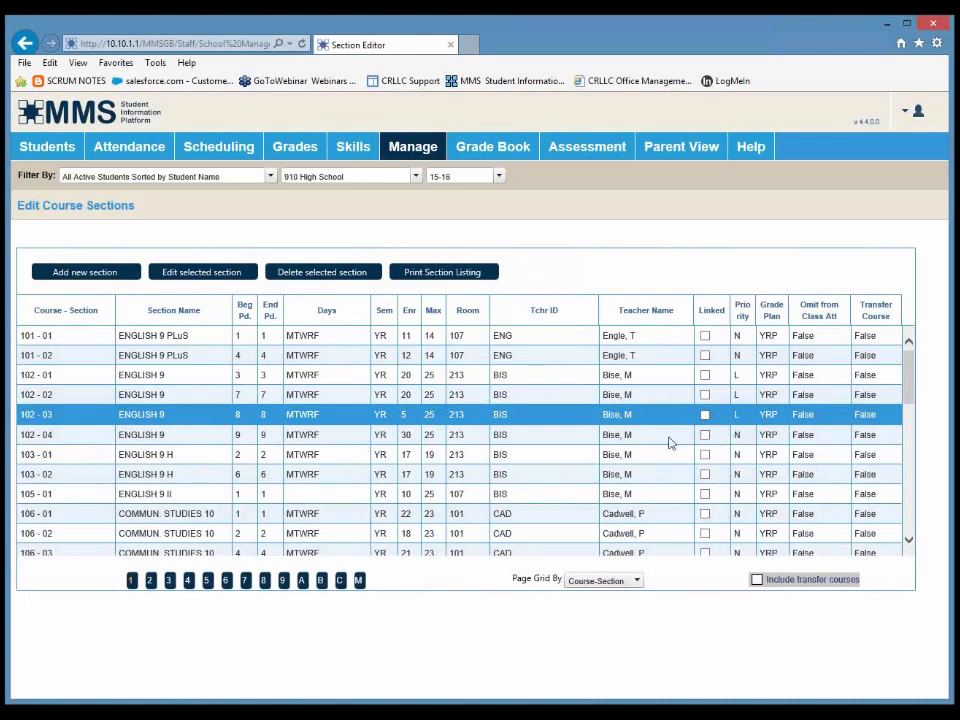
scroll(670, 443, down, 10)
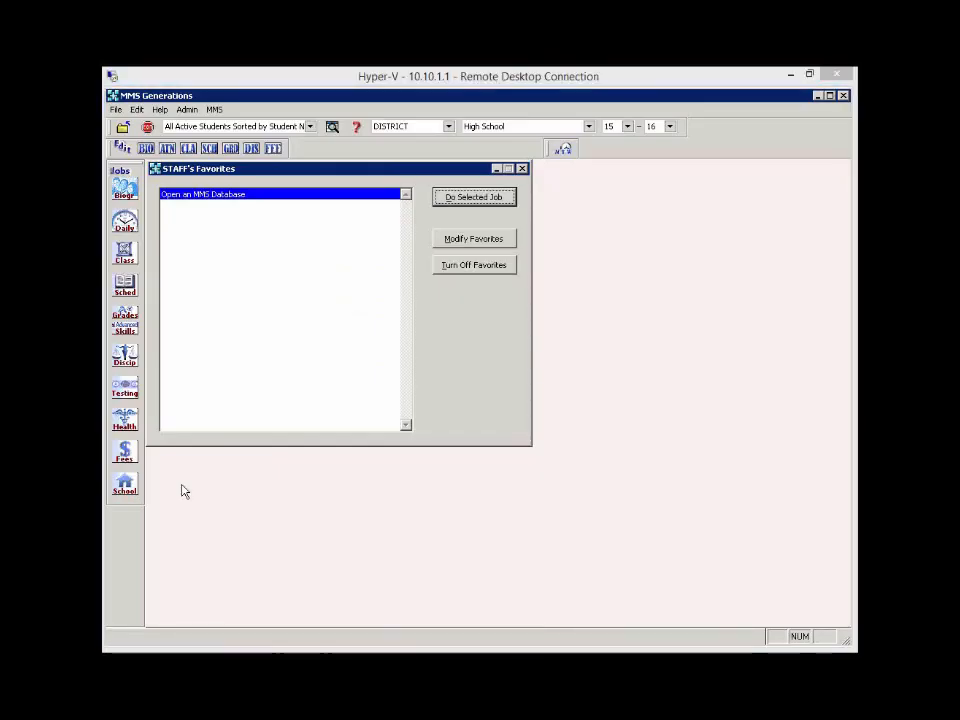
Step: Switch to MMS Generations and examine the grade storage bin definitions and grade assignment/weighting plans in Edit Grade Schemes
click(121, 490)
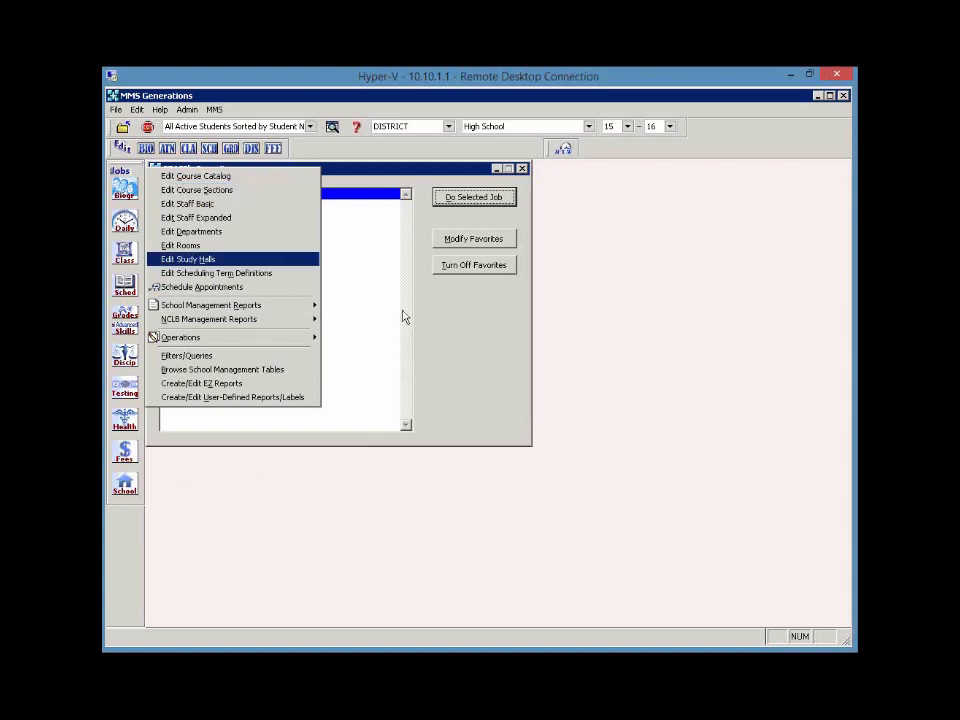
click(443, 329)
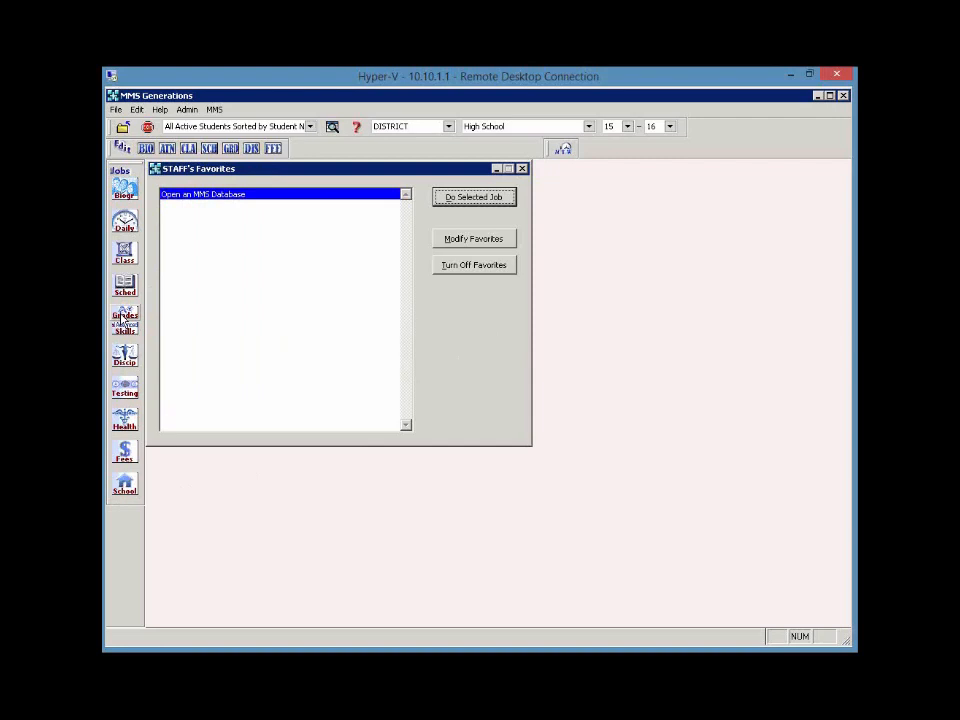
click(123, 318)
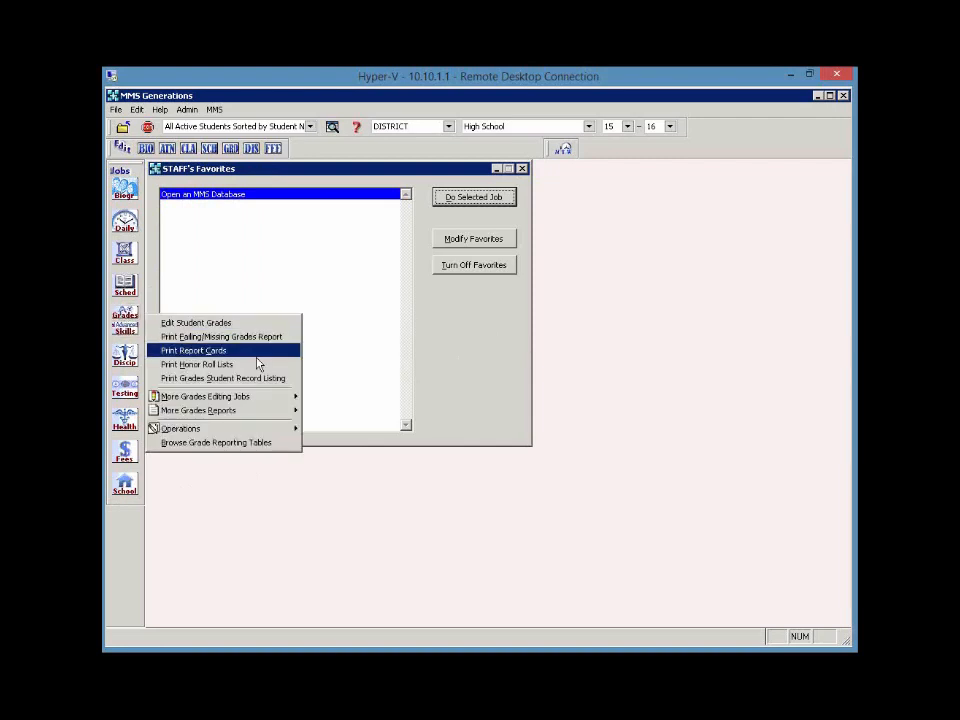
mouse_move(262, 400)
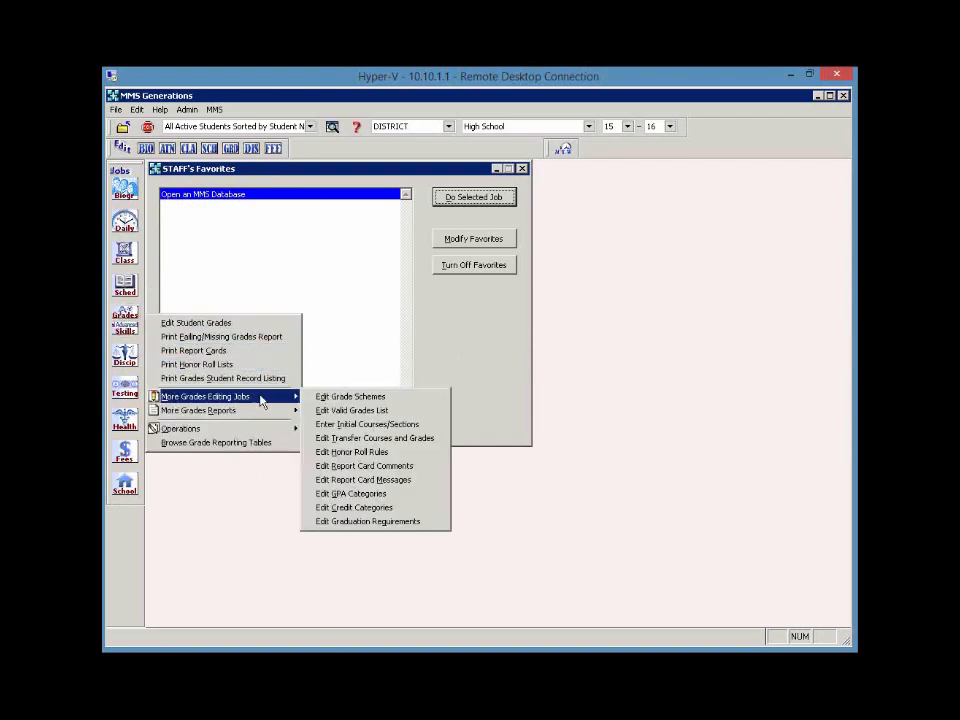
click(337, 400)
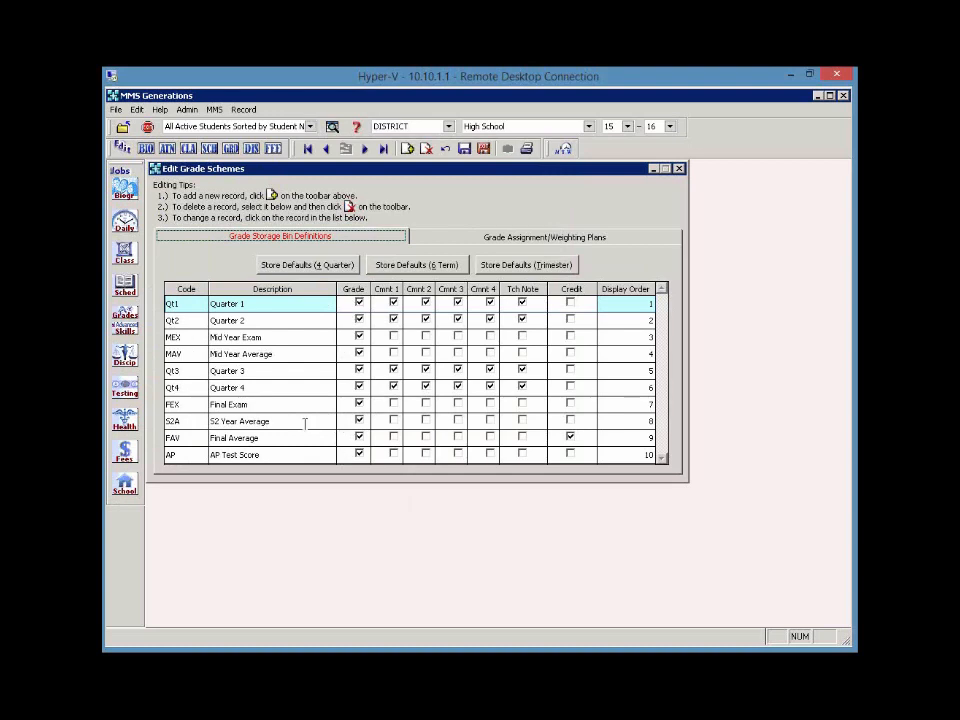
click(489, 242)
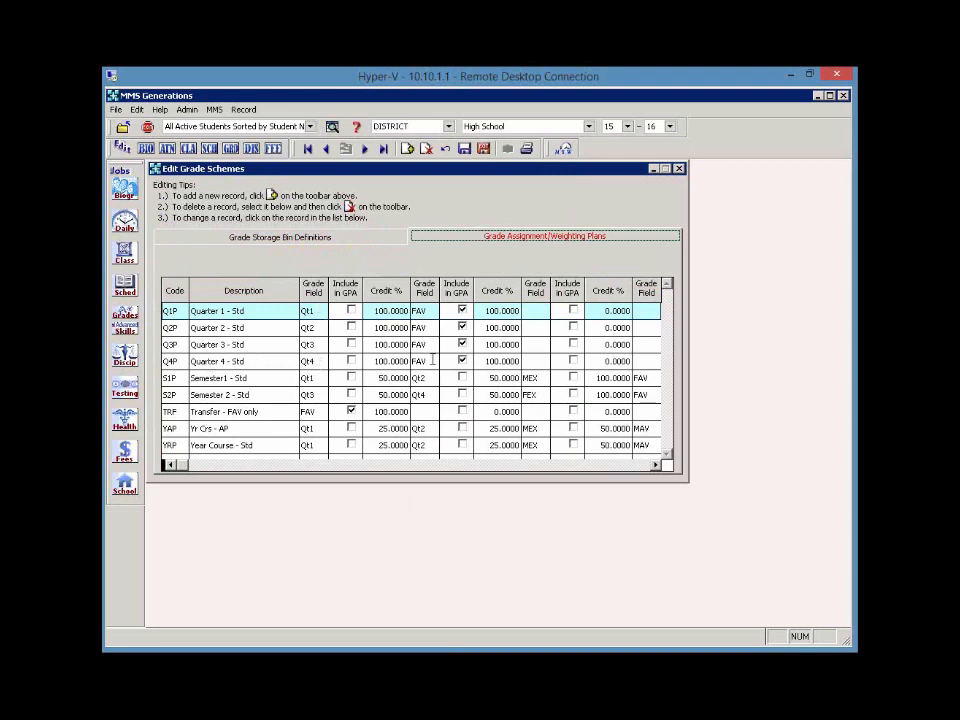
click(257, 379)
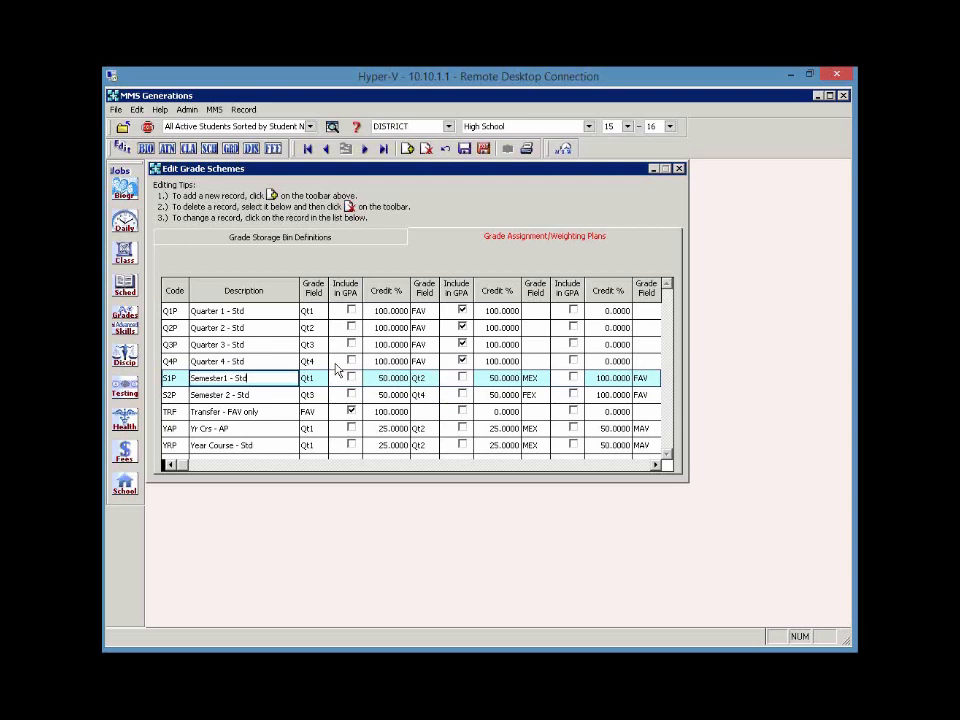
click(332, 312)
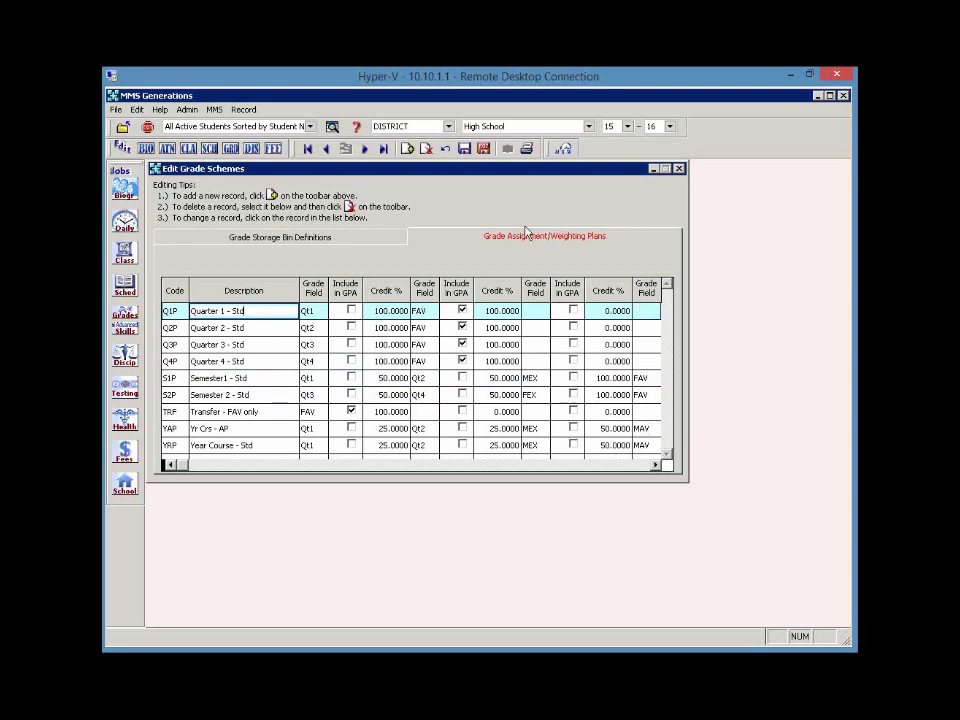
Step: Preview the Grade Schemes Listing for Grade Plans only, without Grade Storage Bins, review both pages full size, and exit the listing
click(527, 150)
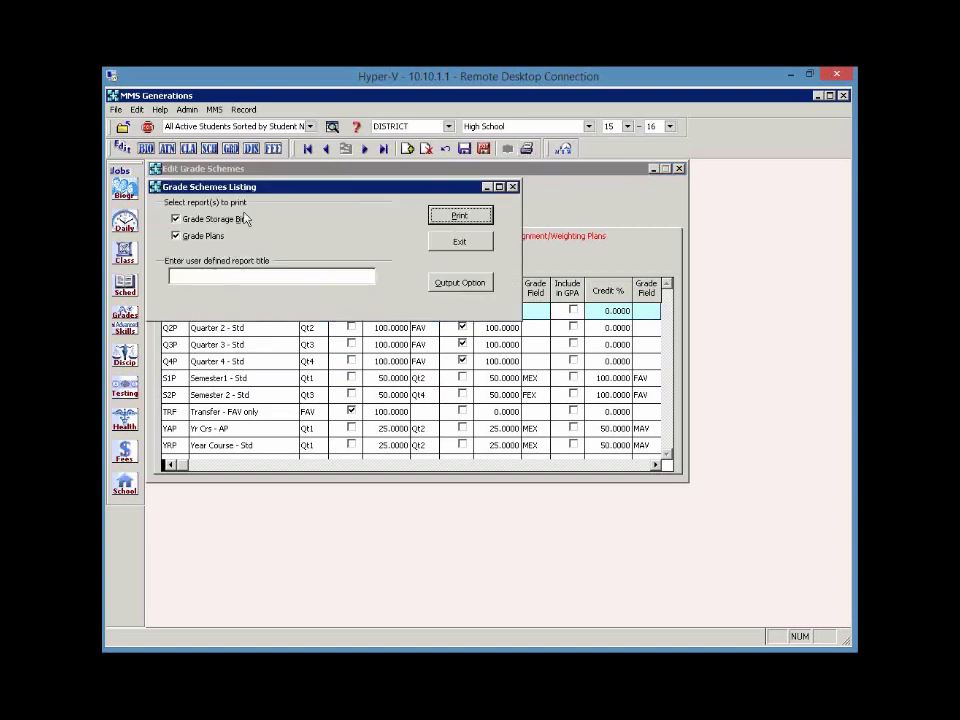
click(240, 224)
click(448, 224)
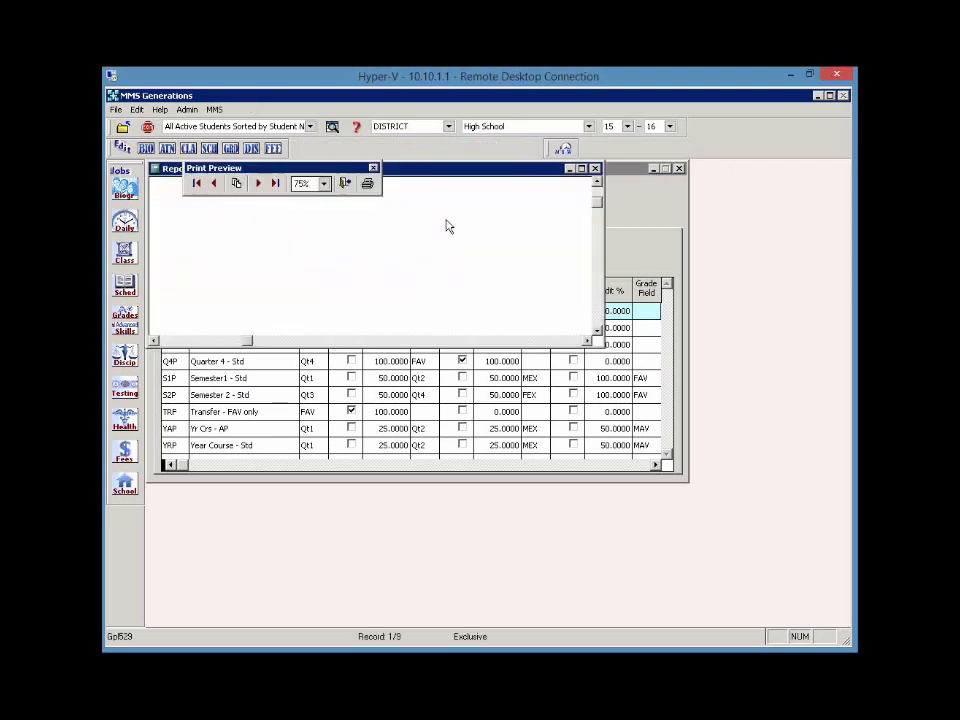
click(581, 170)
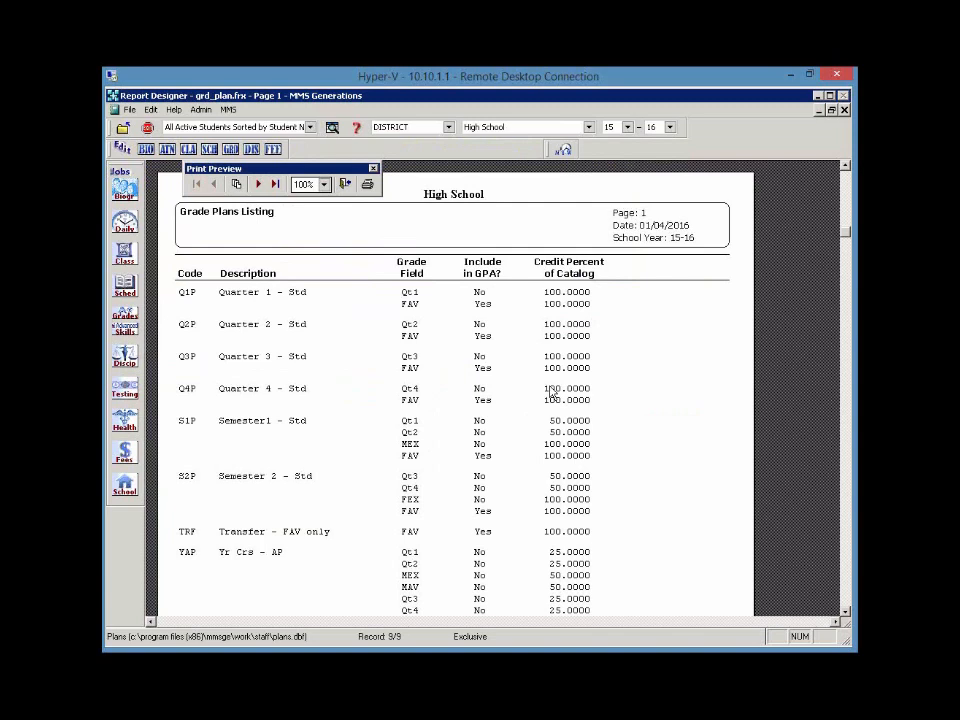
scroll(551, 392, down, 3)
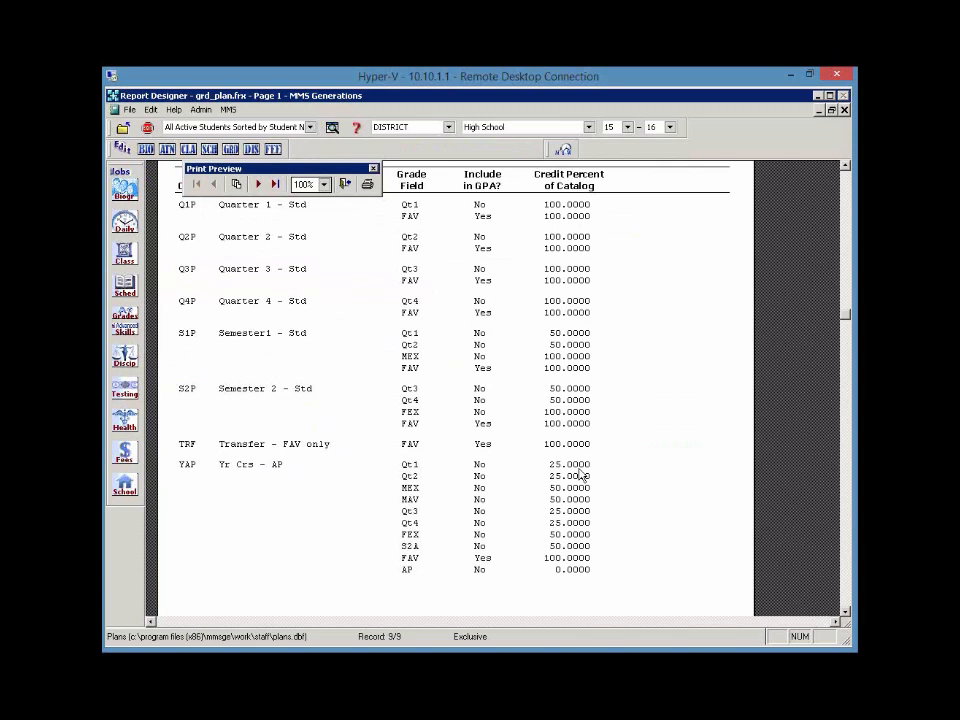
click(259, 184)
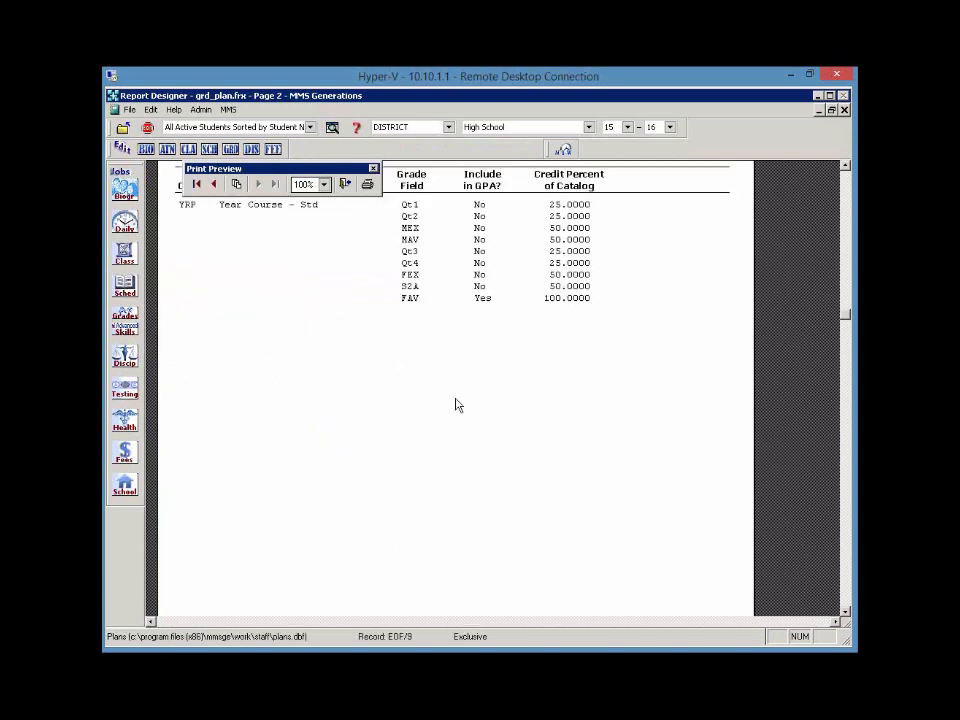
click(345, 186)
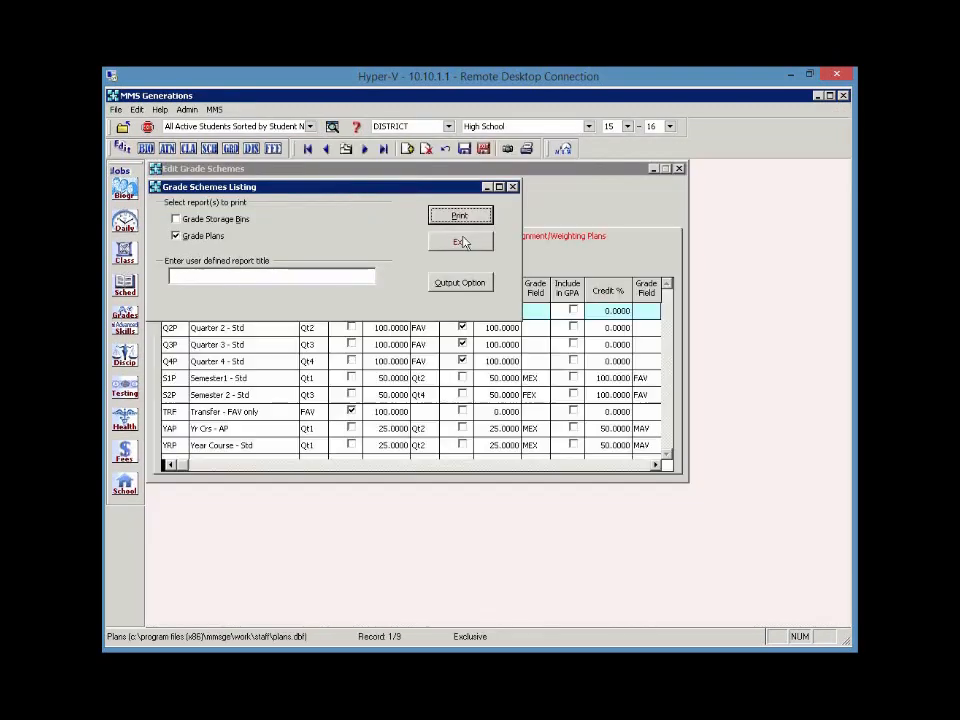
click(458, 240)
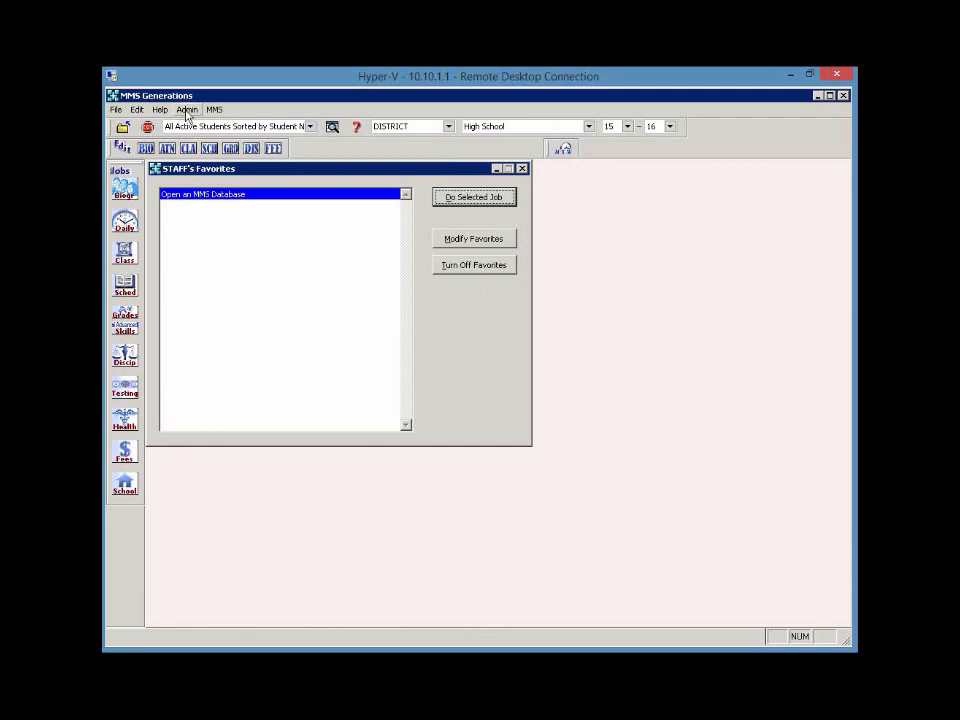
Step: In the High School 15-16 database configuration, rename grade point value Group 1 "GPA 100 base" and Group 2 "Pass/Fail letter grades", and save
click(187, 109)
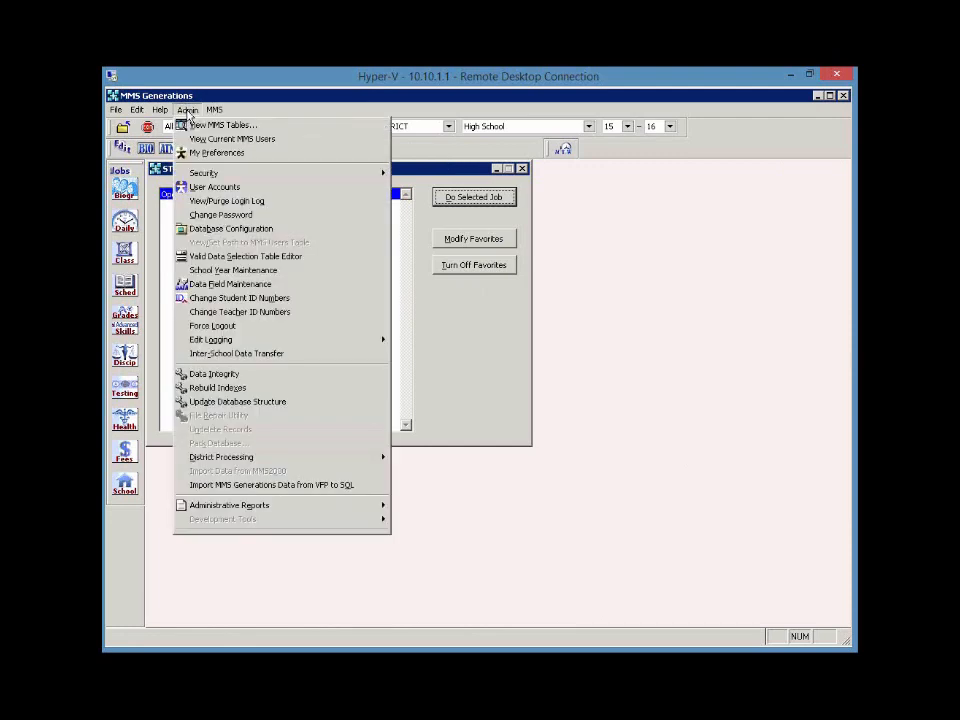
click(208, 232)
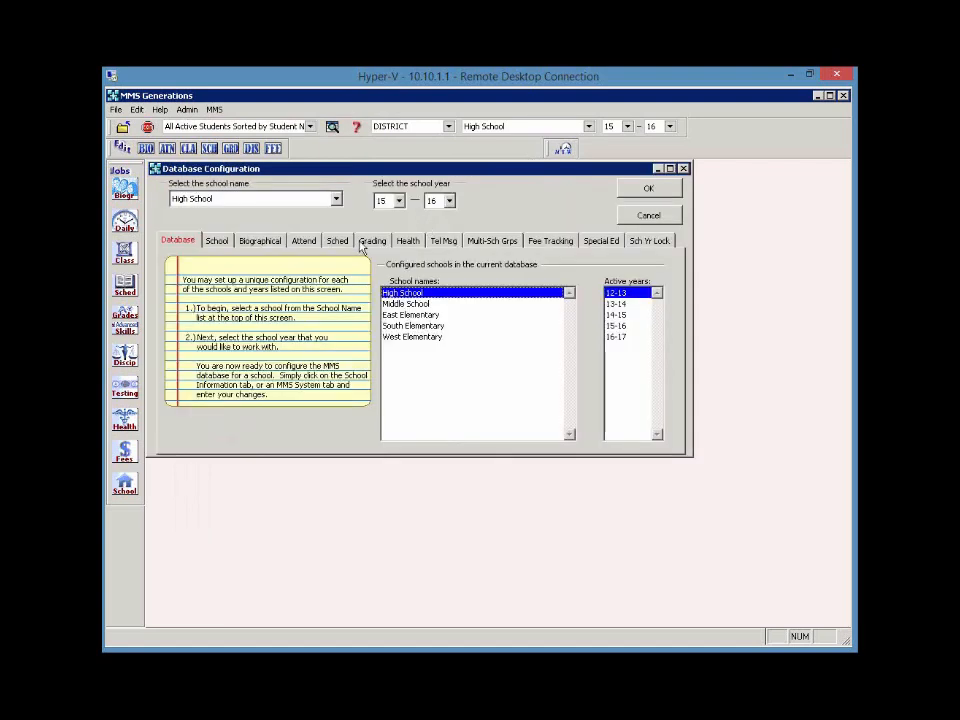
click(368, 243)
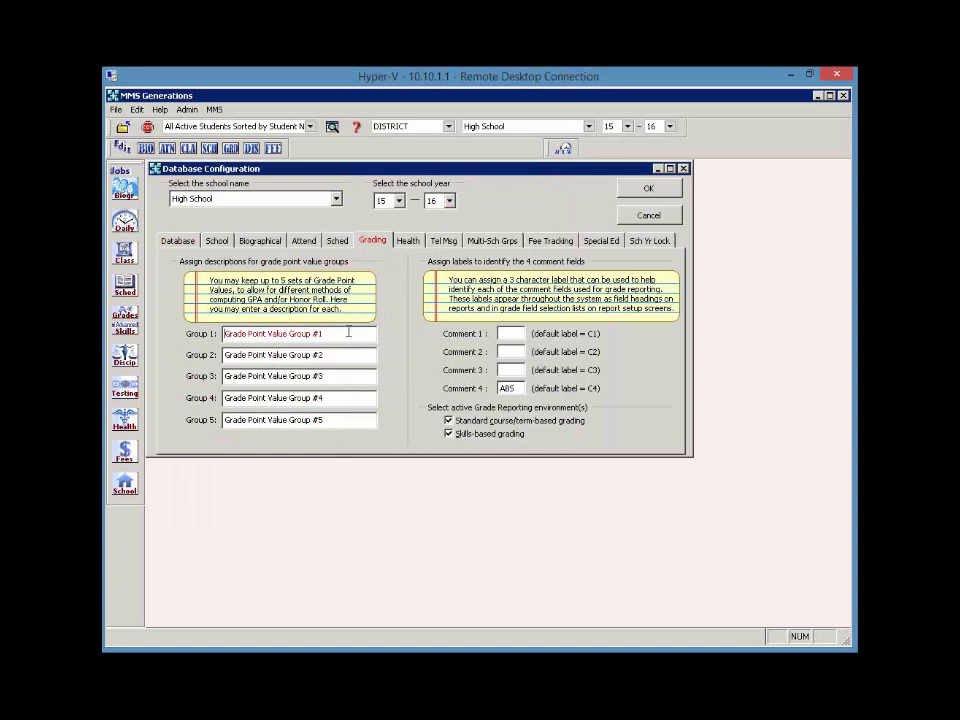
drag(343, 334, 184, 340)
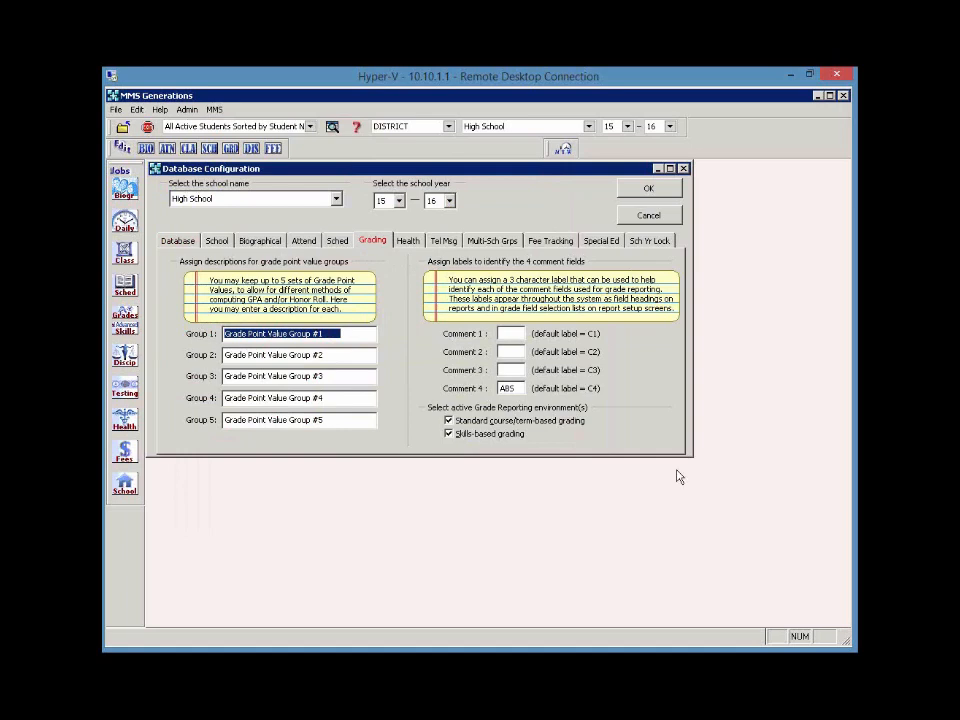
text(GPA 100 base)
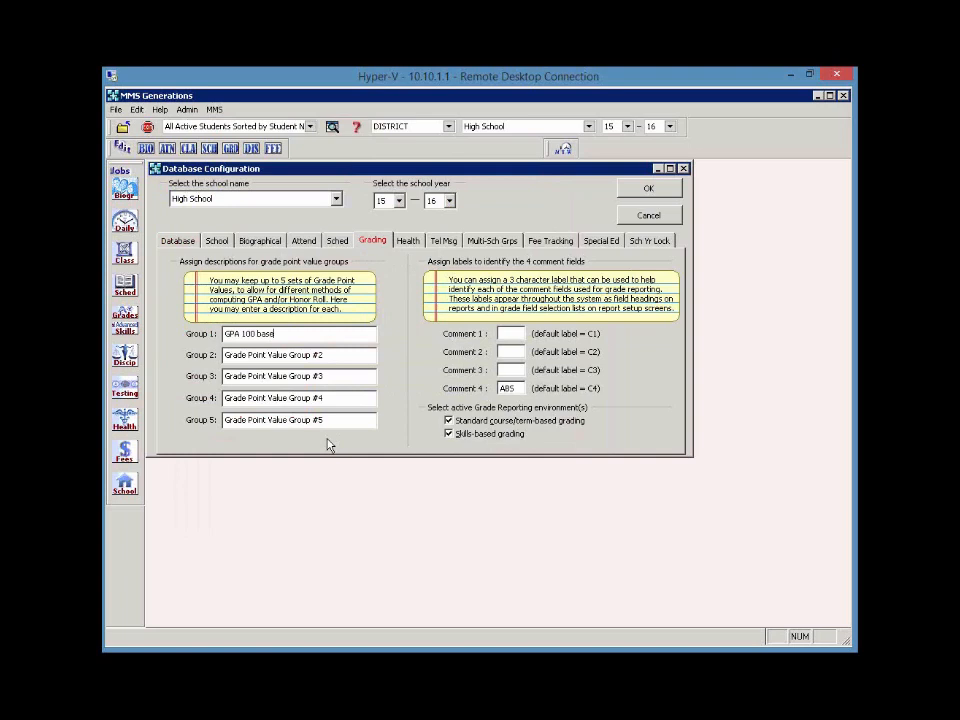
key(Tab)
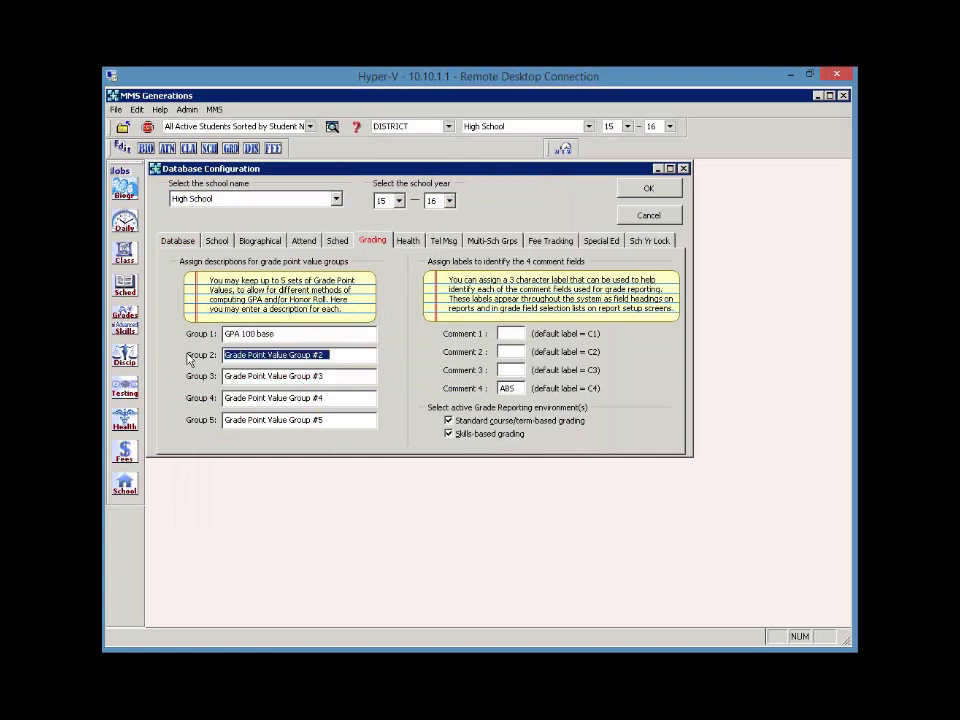
text(Pass/)
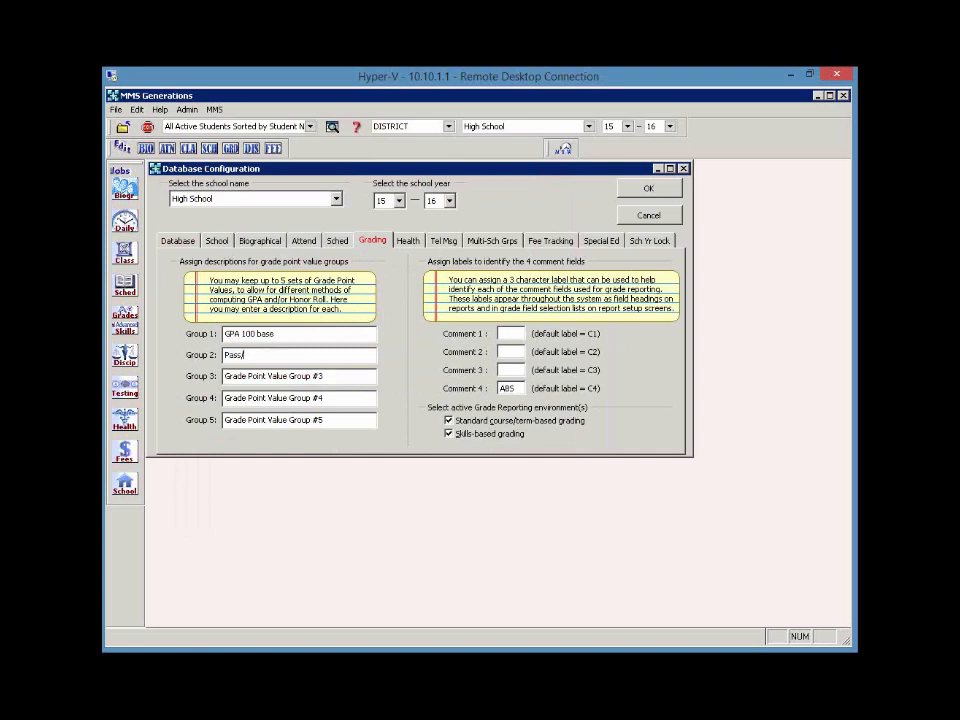
text(Fail letter grades)
click(643, 196)
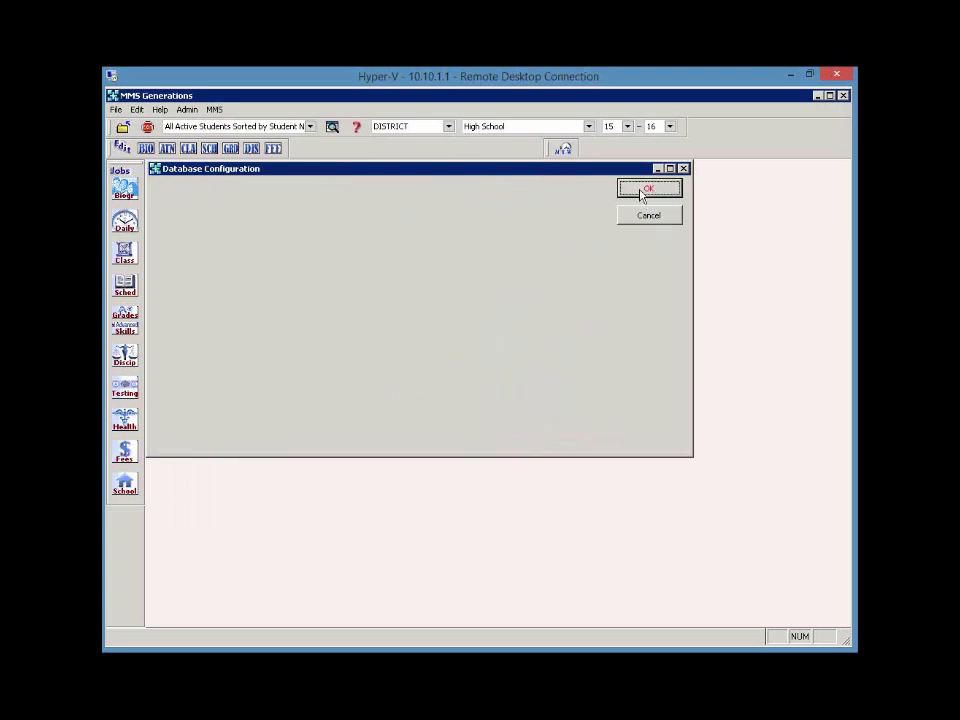
Step: Open the Valid Grades List, view the available grade point value groups, and choose GPA 100 base to review its grades
click(124, 318)
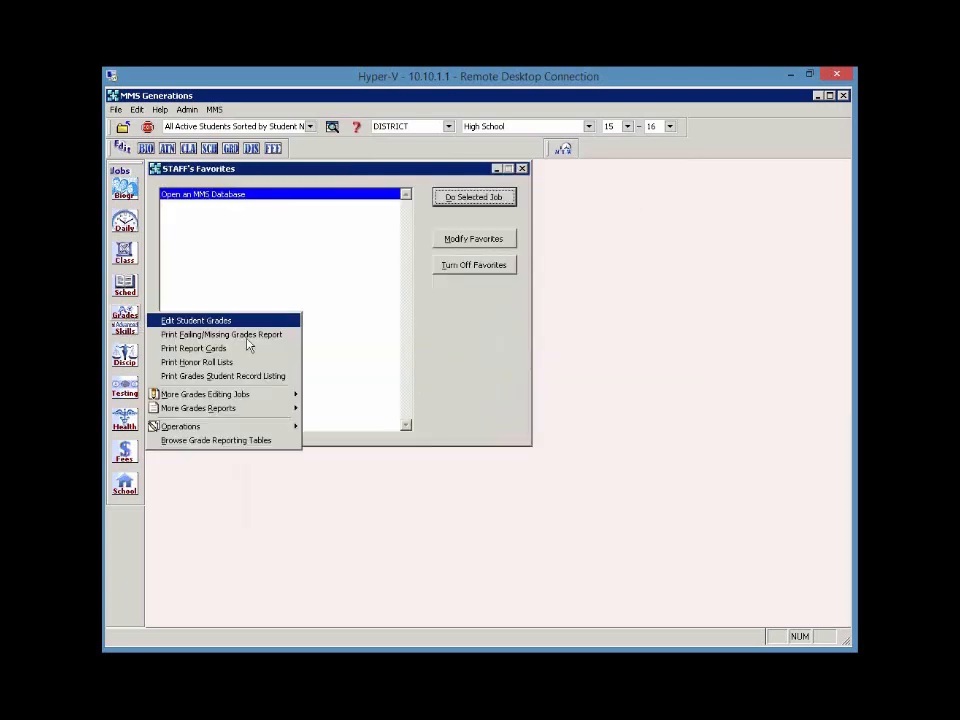
mouse_move(257, 396)
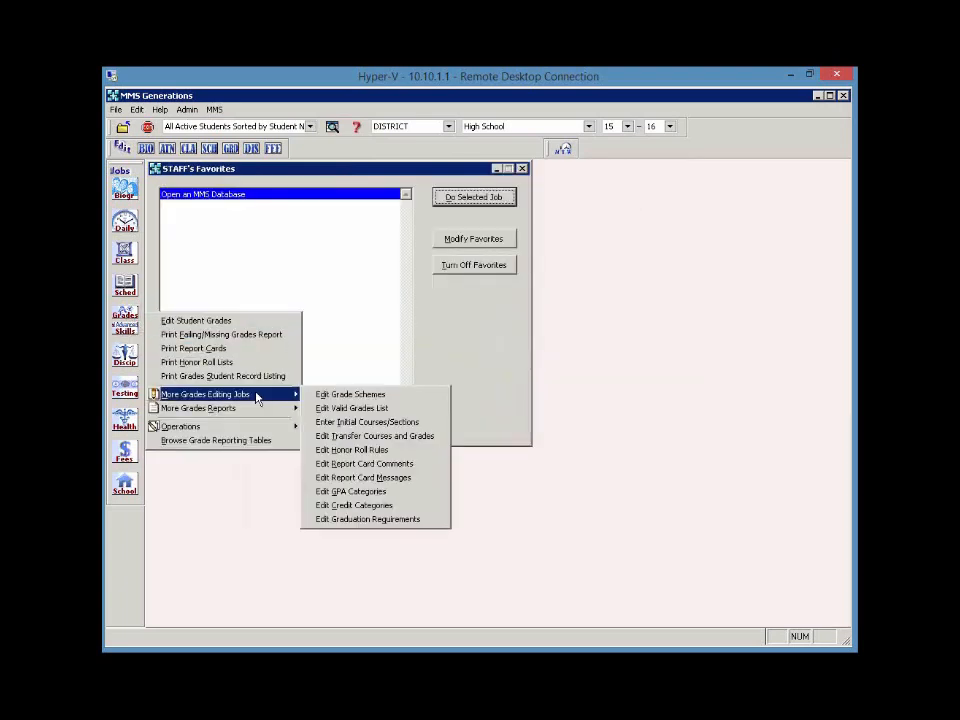
click(341, 410)
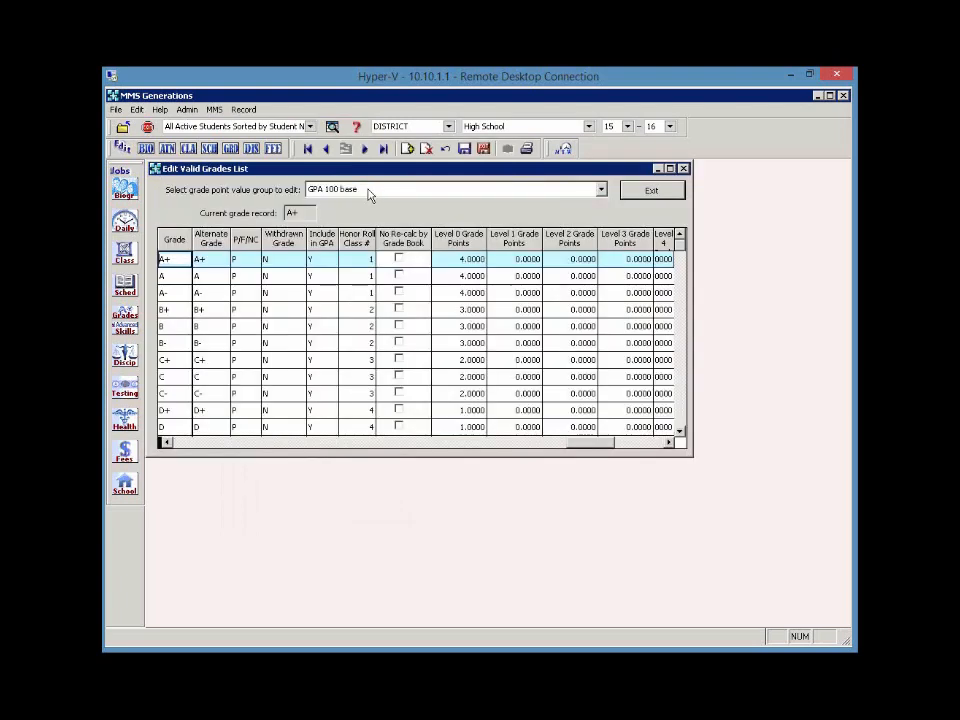
click(369, 194)
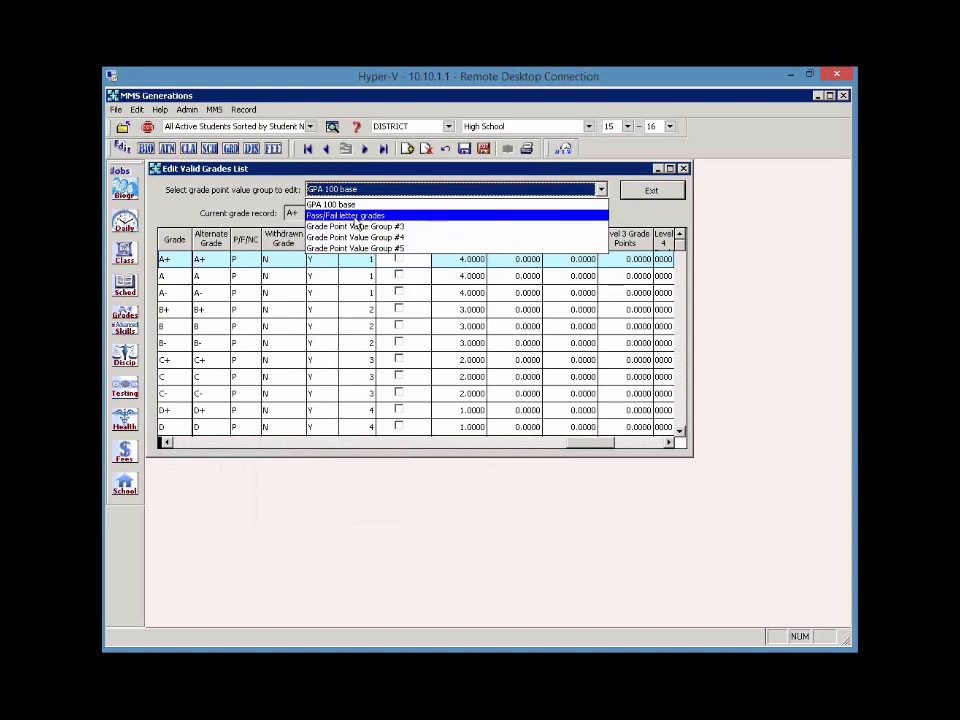
click(355, 205)
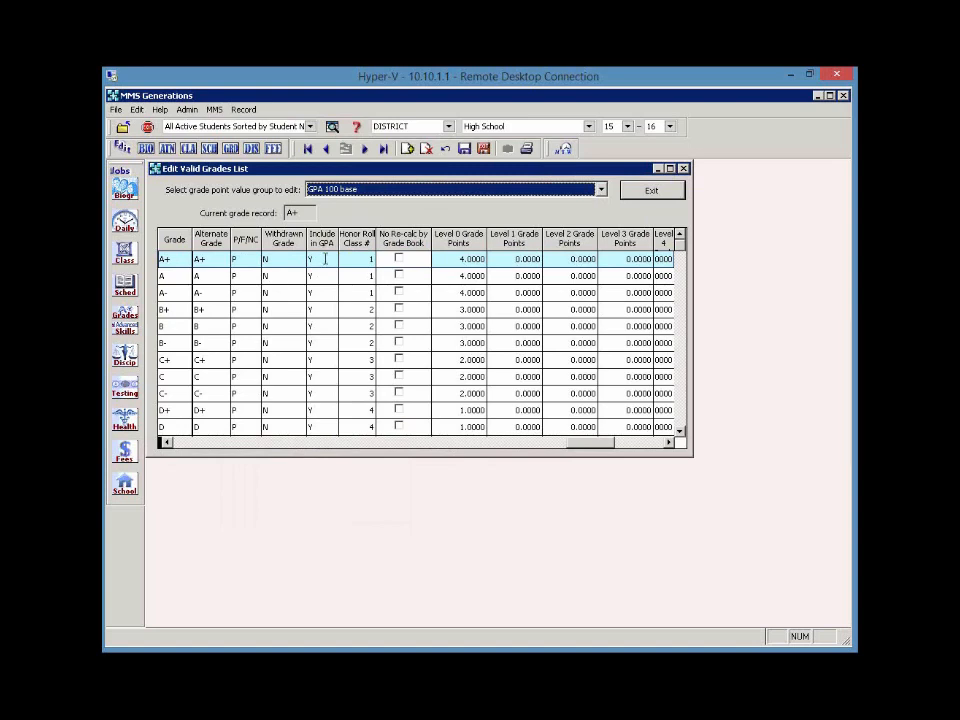
Step: Review the GPA 100 base letter and numeric grades with their Level 0 to Level 4 grade points, and exit the Valid Grades List
click(684, 408)
scroll(360, 376, down, 1)
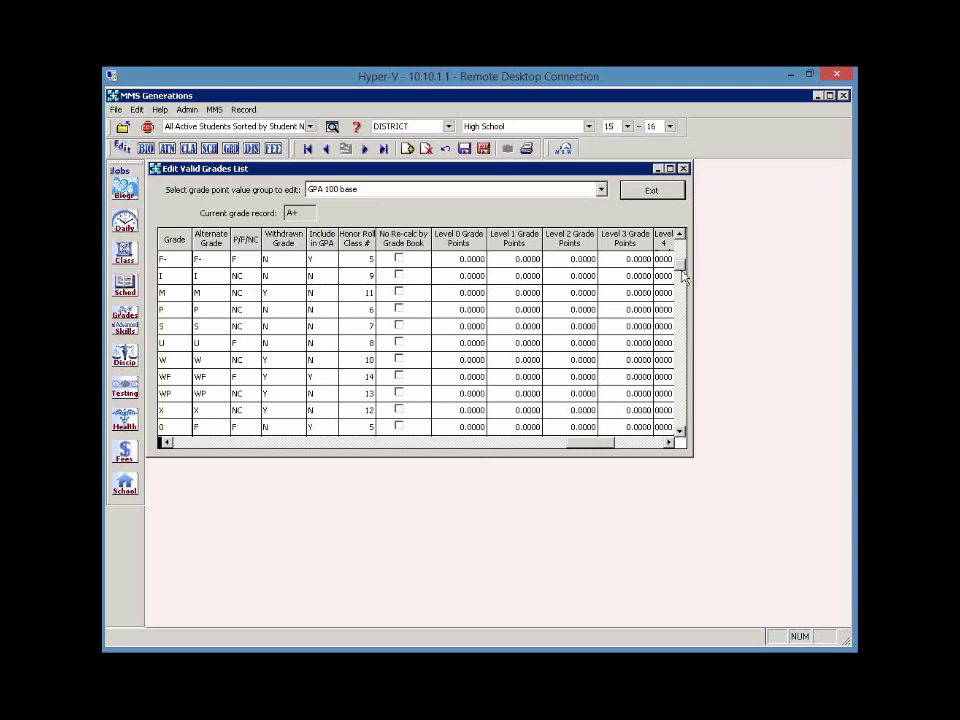
drag(683, 268, 686, 426)
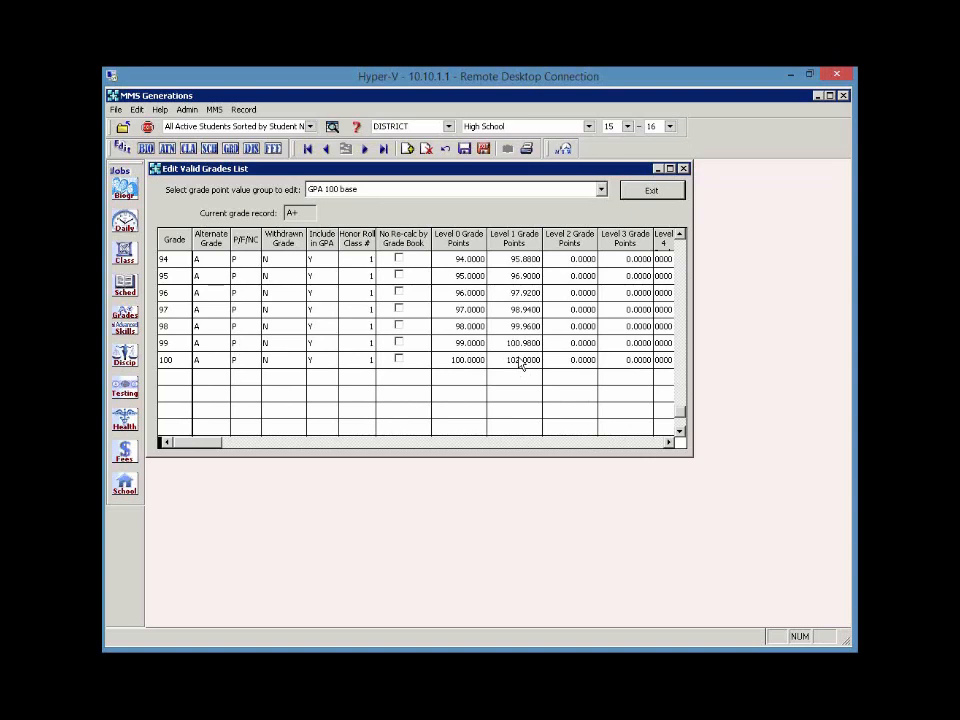
click(666, 443)
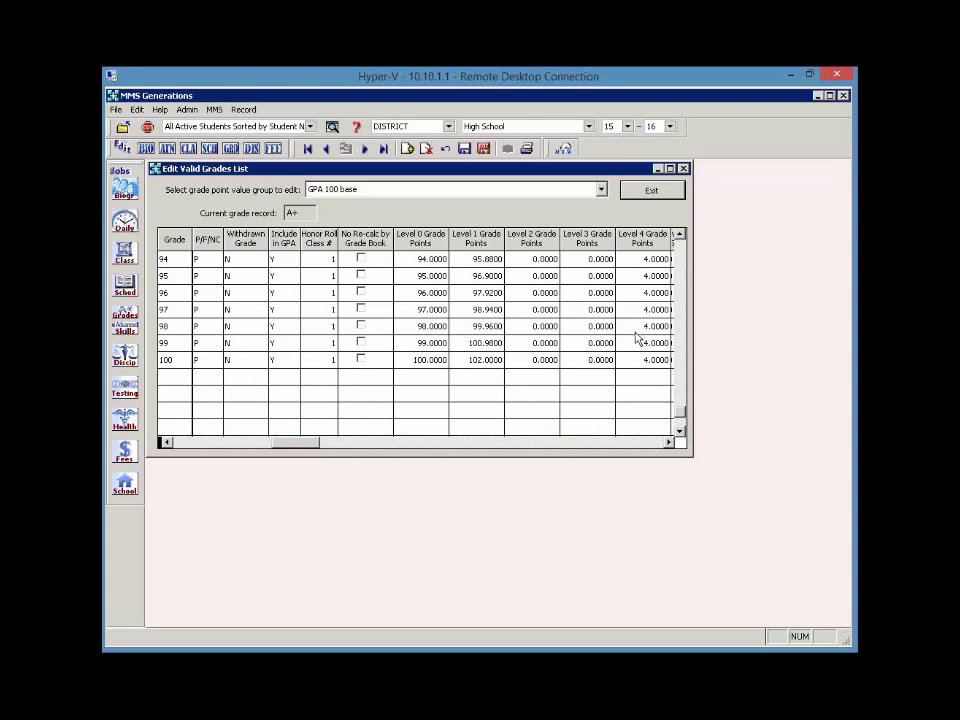
scroll(636, 339, up, 2)
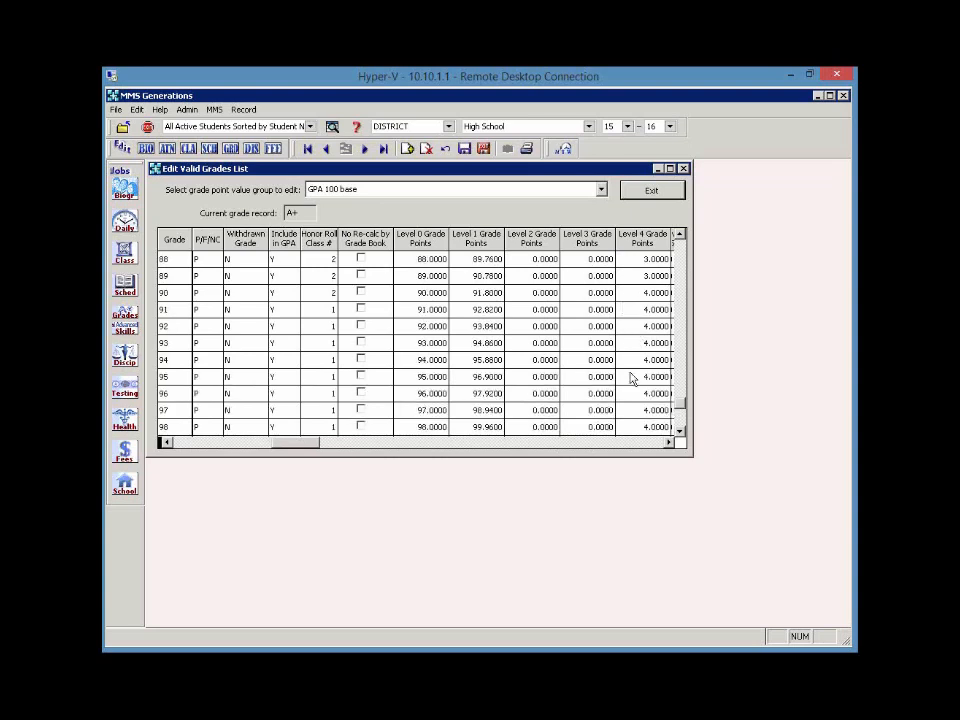
scroll(631, 378, up, 3)
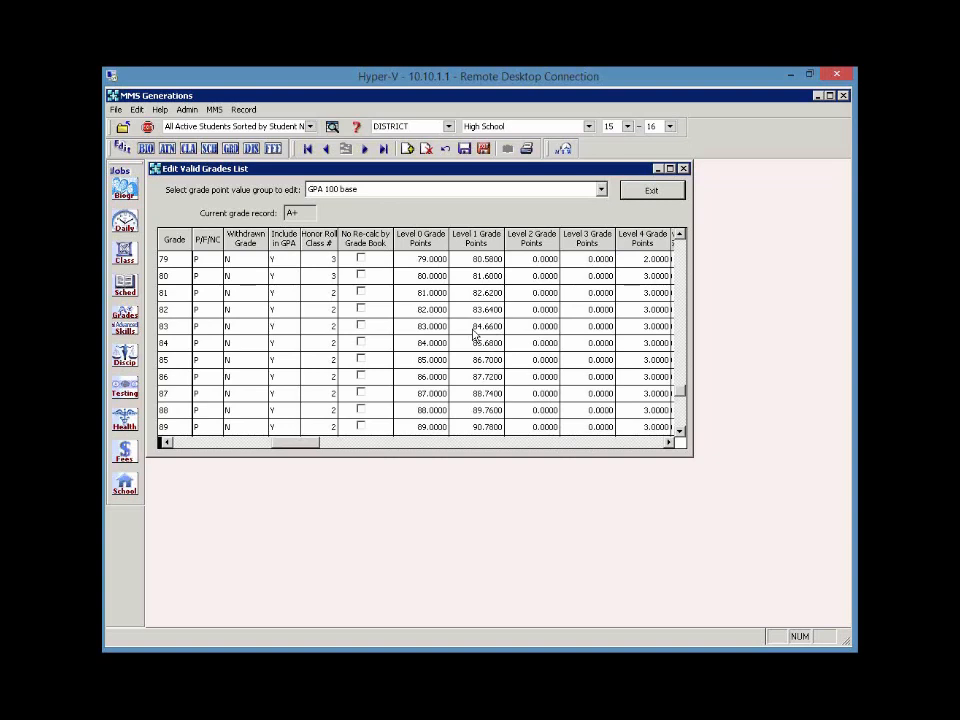
click(627, 192)
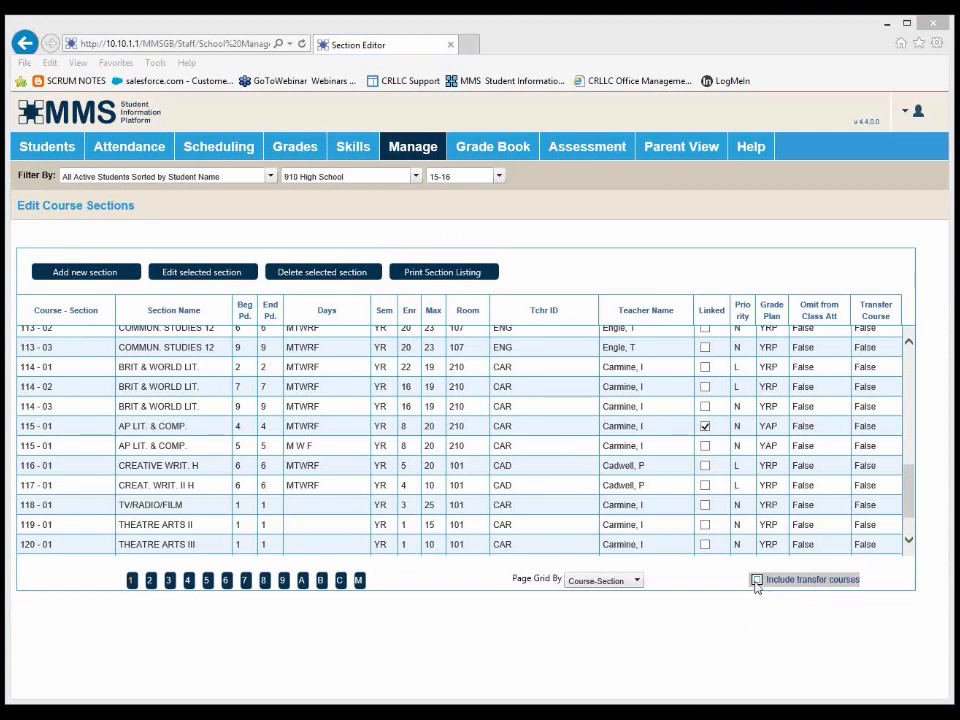
Step: Switch to the MMS web portal and include transfer courses in both the course sections list and the course catalog, looking through each
click(757, 581)
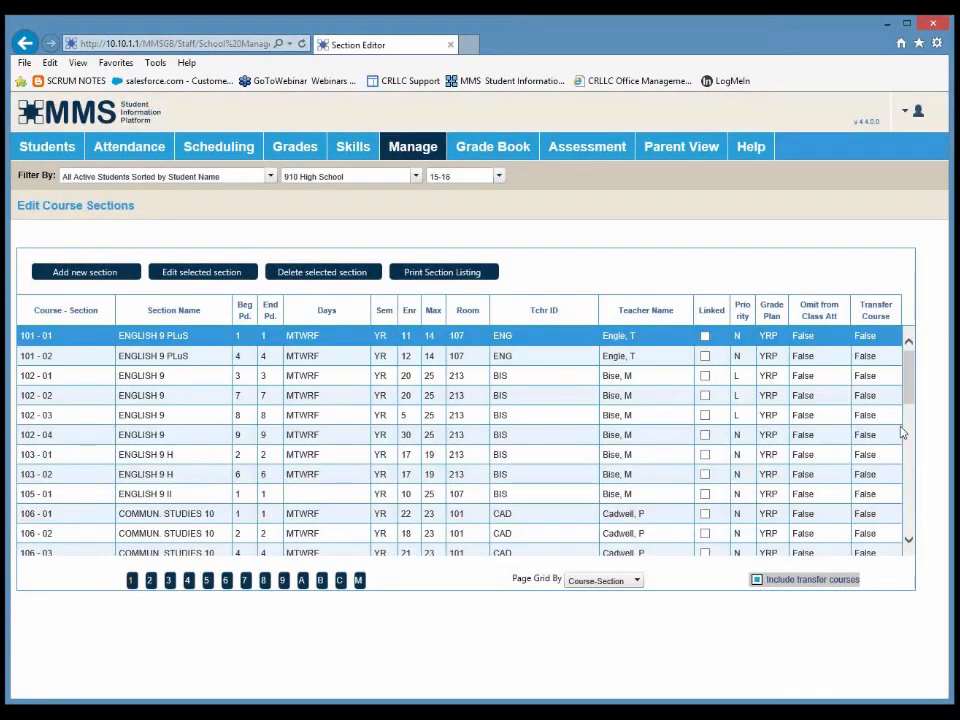
drag(908, 381, 905, 550)
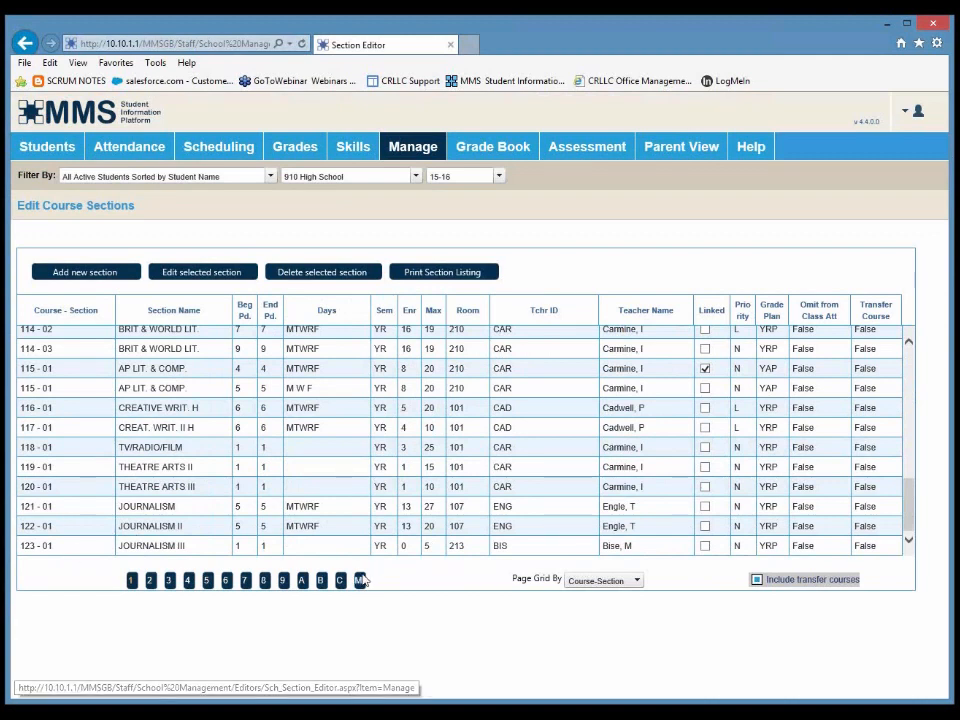
mouse_move(413, 148)
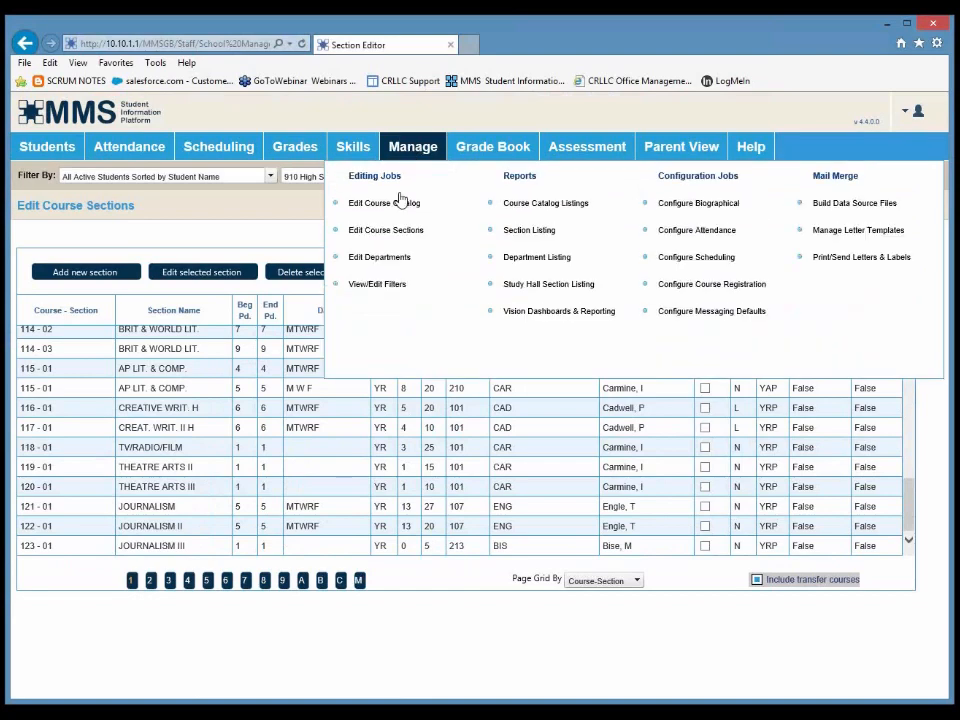
click(400, 205)
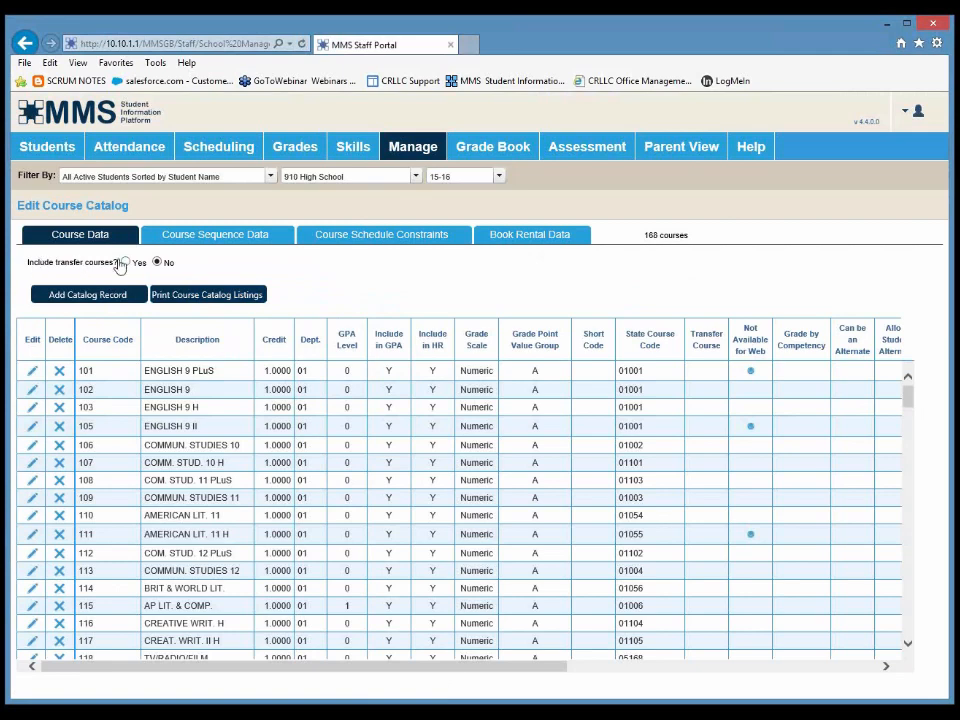
click(125, 263)
drag(912, 431, 912, 662)
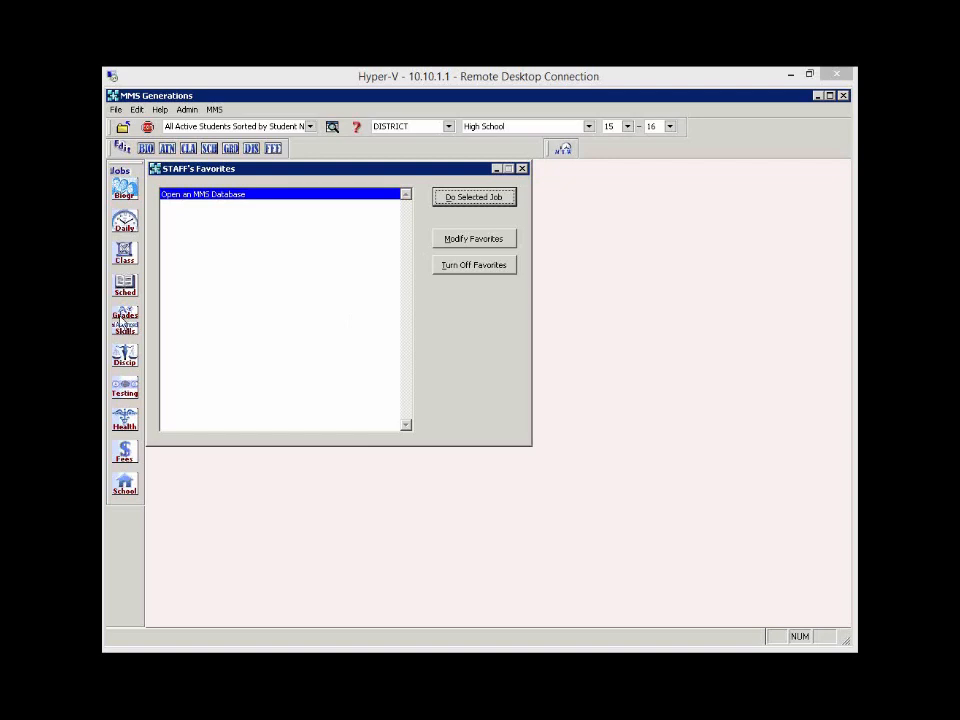
Step: In MMS Generations, open Compute Grade Point Average, recall the saved Career settings, and choose CAR - Career GPA as the average to compute
click(124, 318)
mouse_move(240, 430)
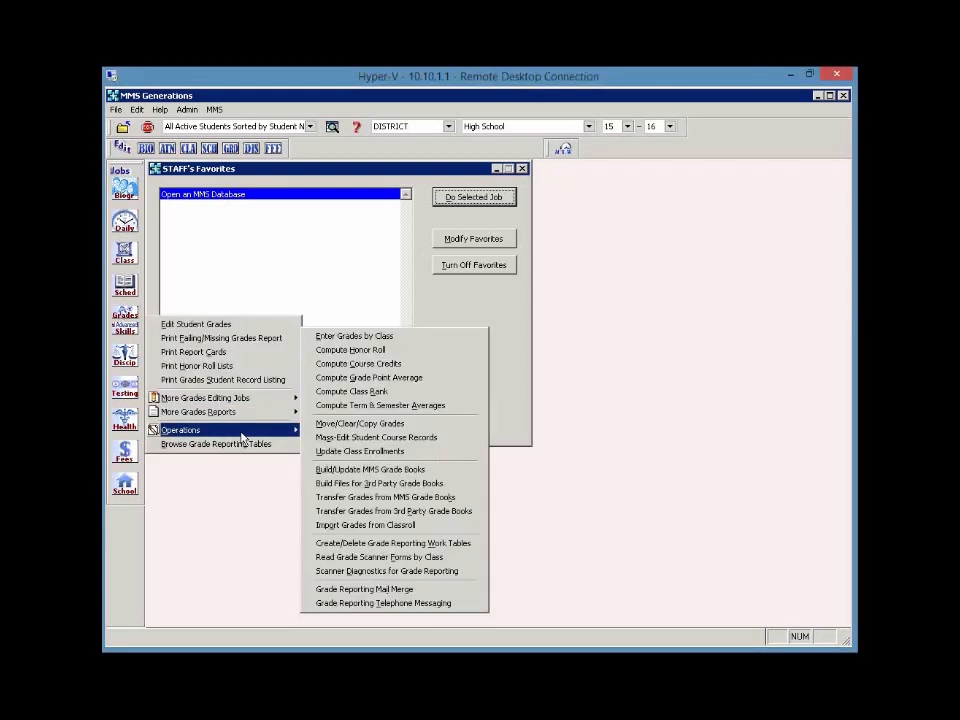
click(376, 384)
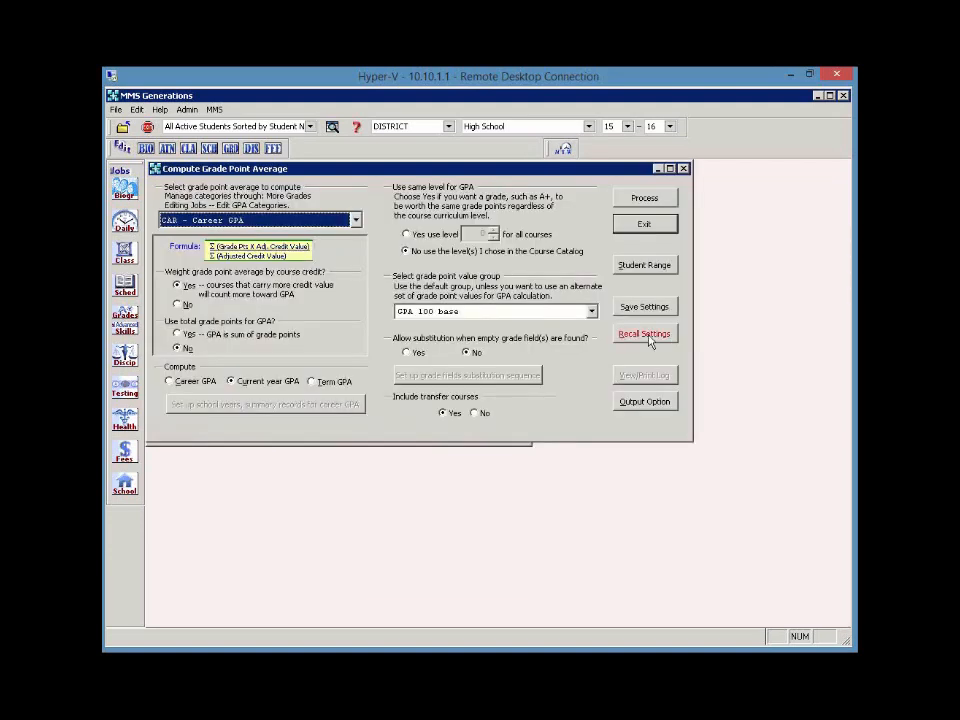
click(648, 338)
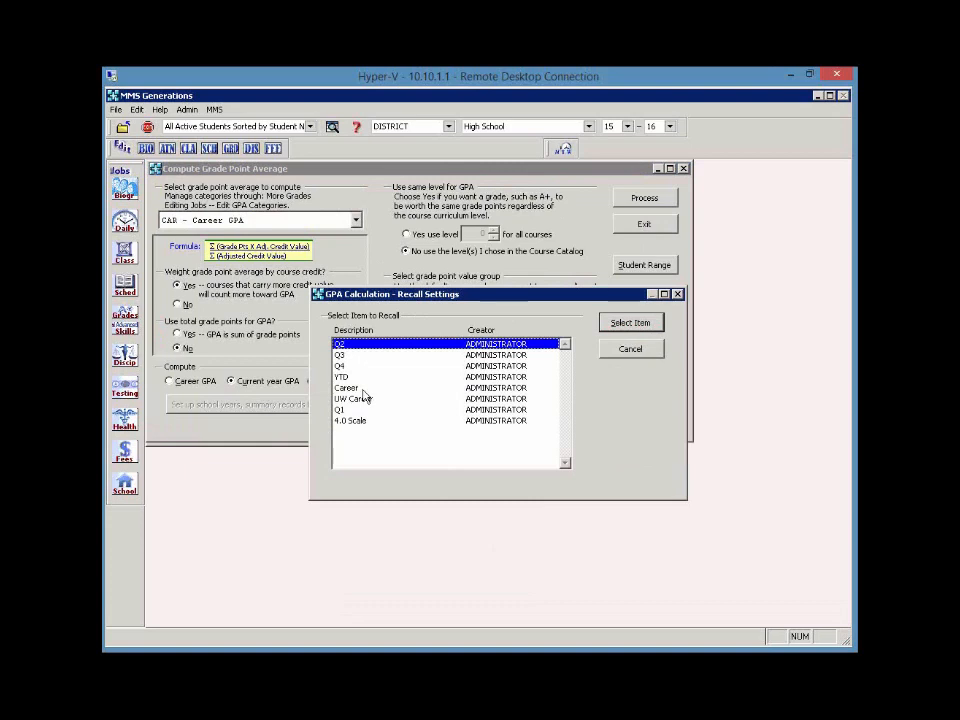
double_click(352, 388)
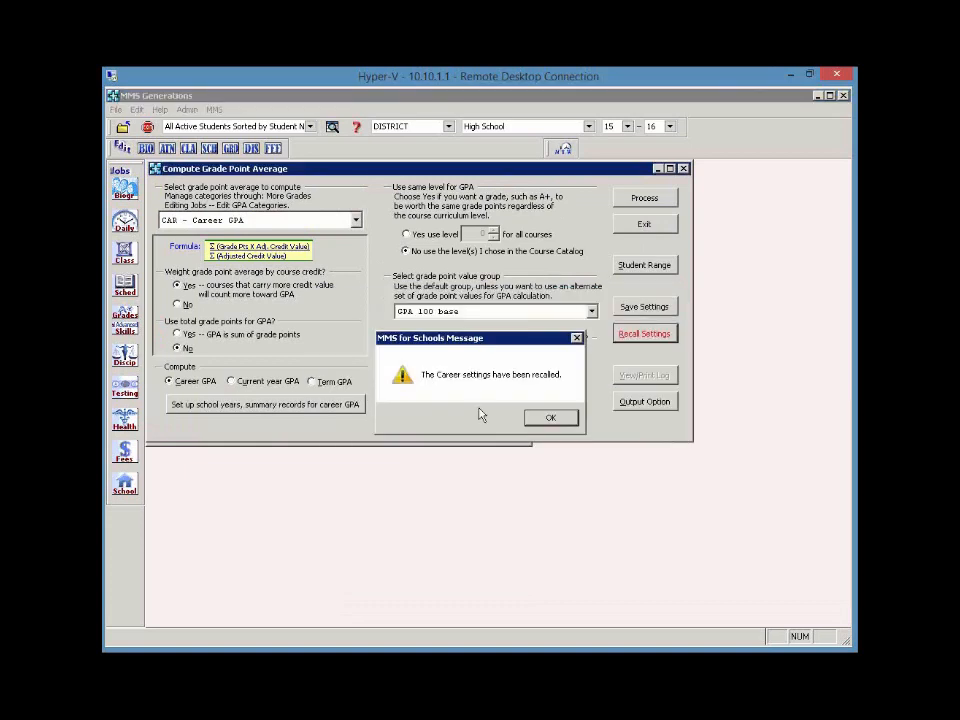
click(545, 418)
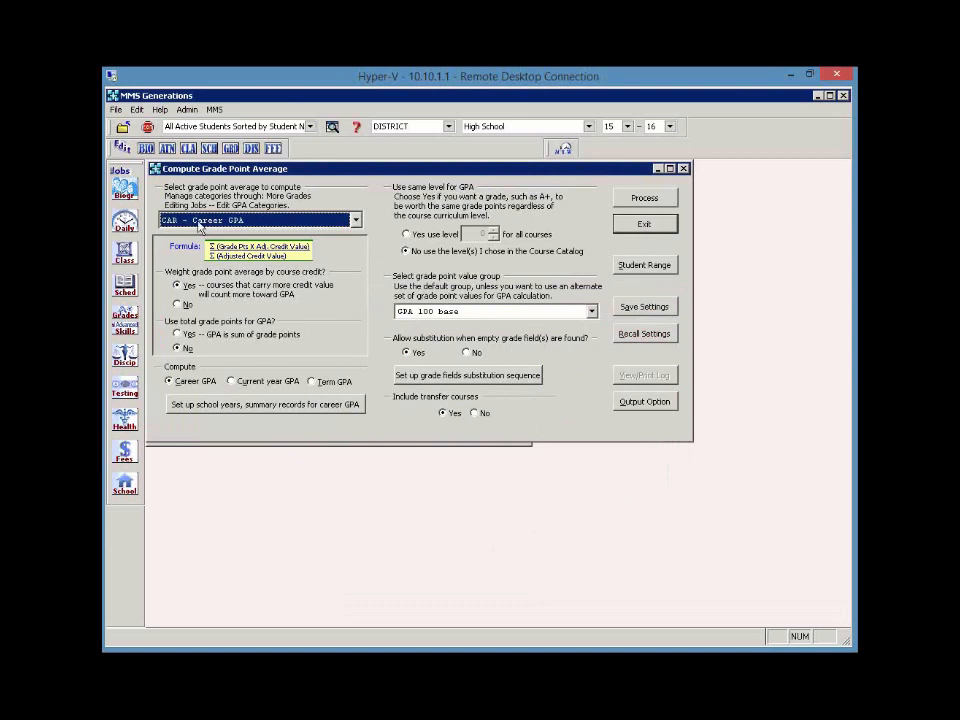
click(200, 222)
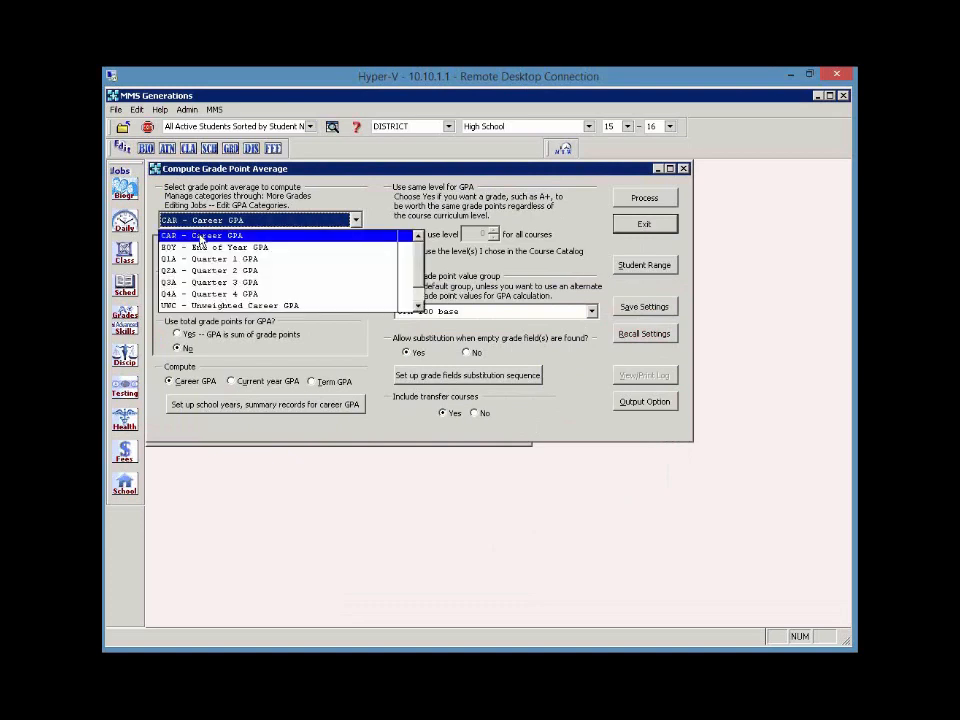
click(184, 237)
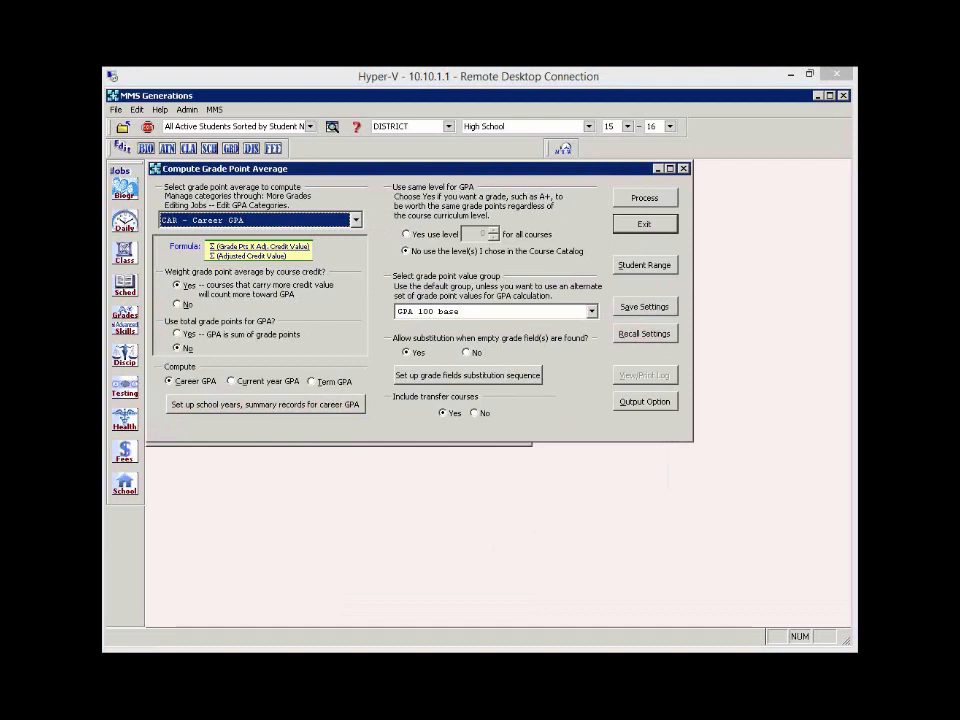
Step: Include school years 2012-13 through 2015-16 in the career GPA, without any summary GPA records
click(215, 404)
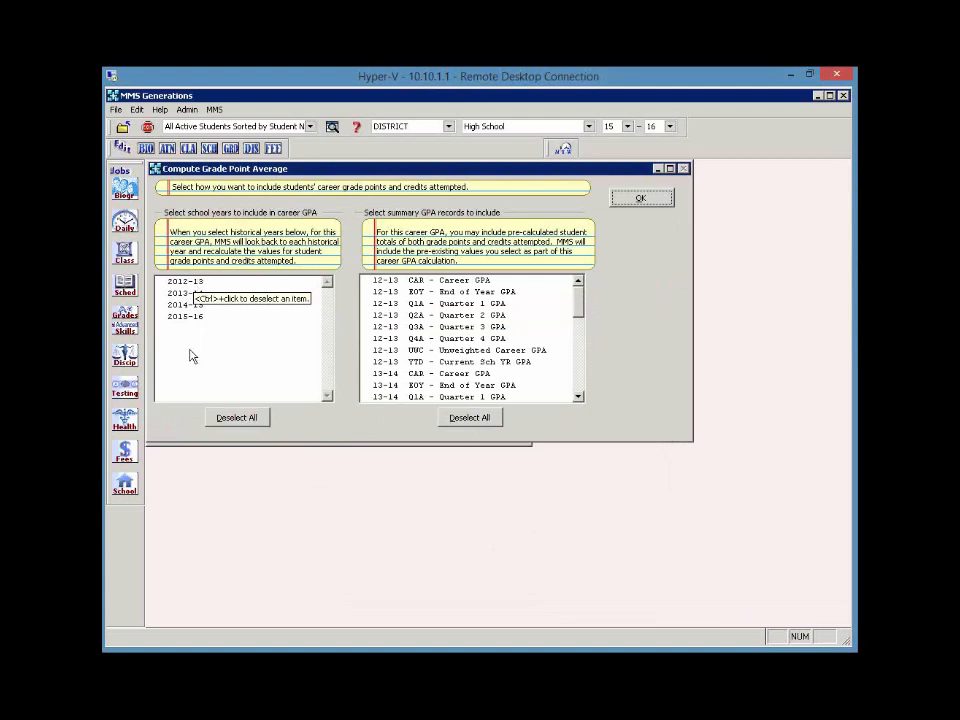
click(196, 283)
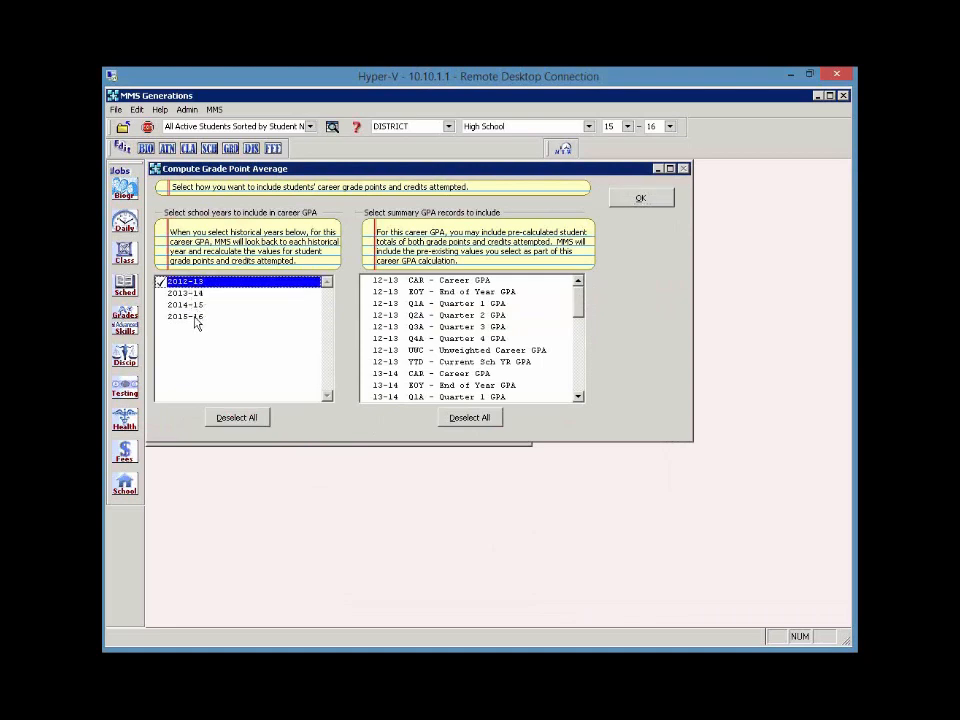
shift+click(195, 317)
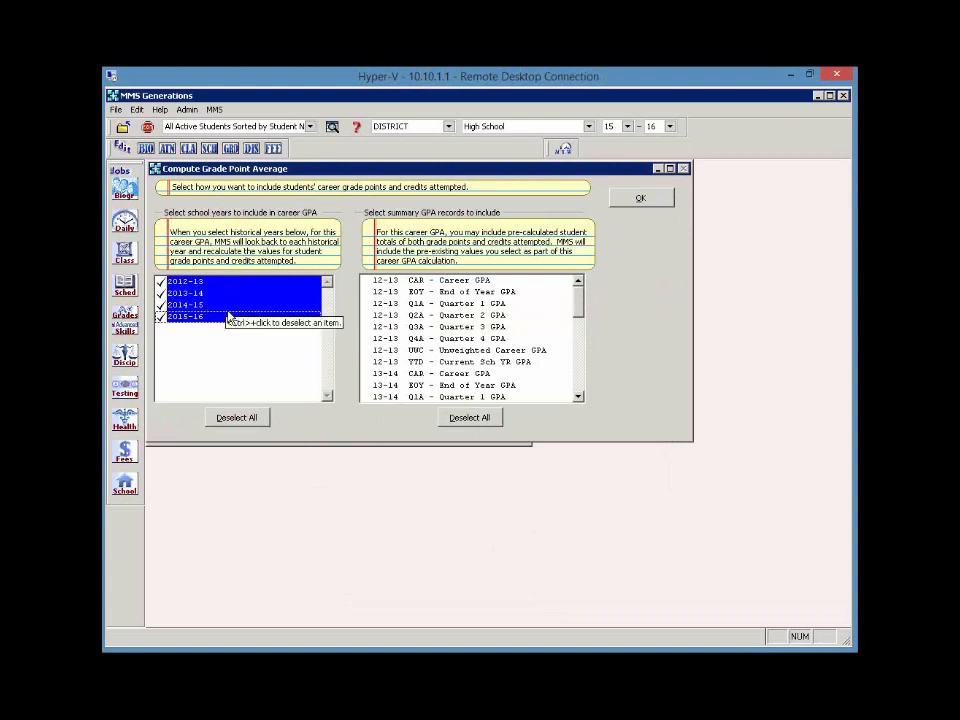
ctrl+click(220, 293)
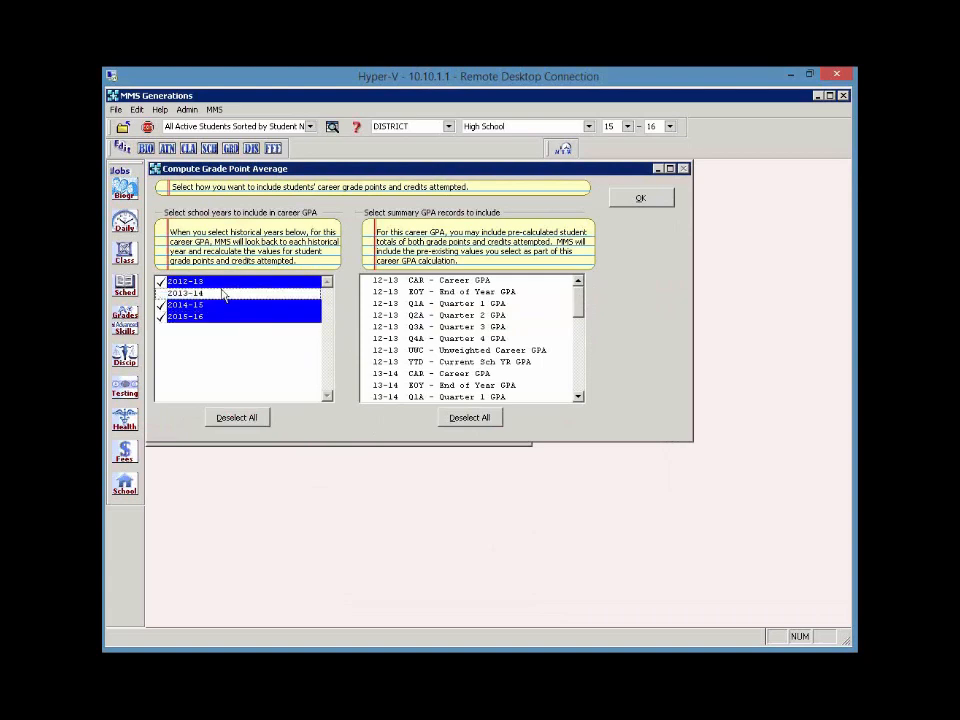
ctrl+click(220, 295)
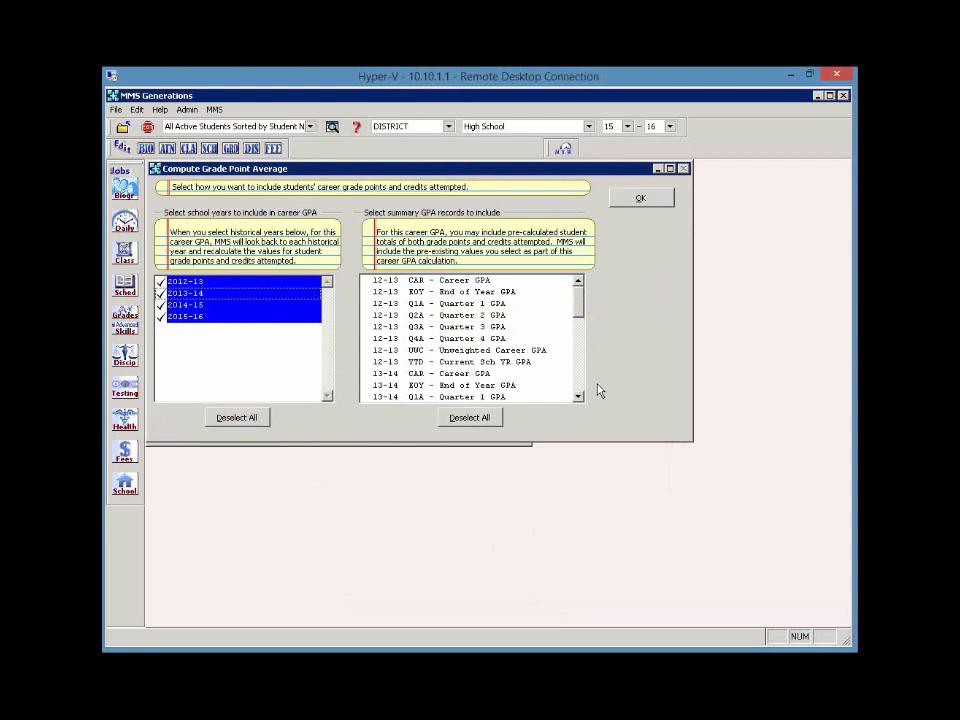
click(640, 201)
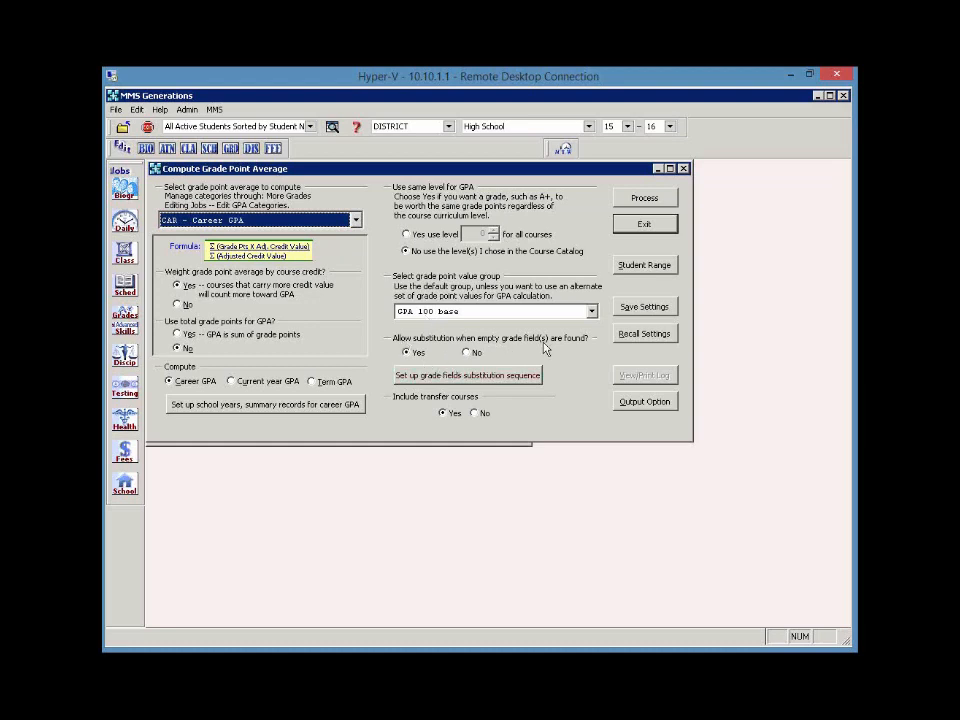
Step: Open the grade fields substitution sequence and examine the substitute field choices for the final average (FAV)
click(440, 376)
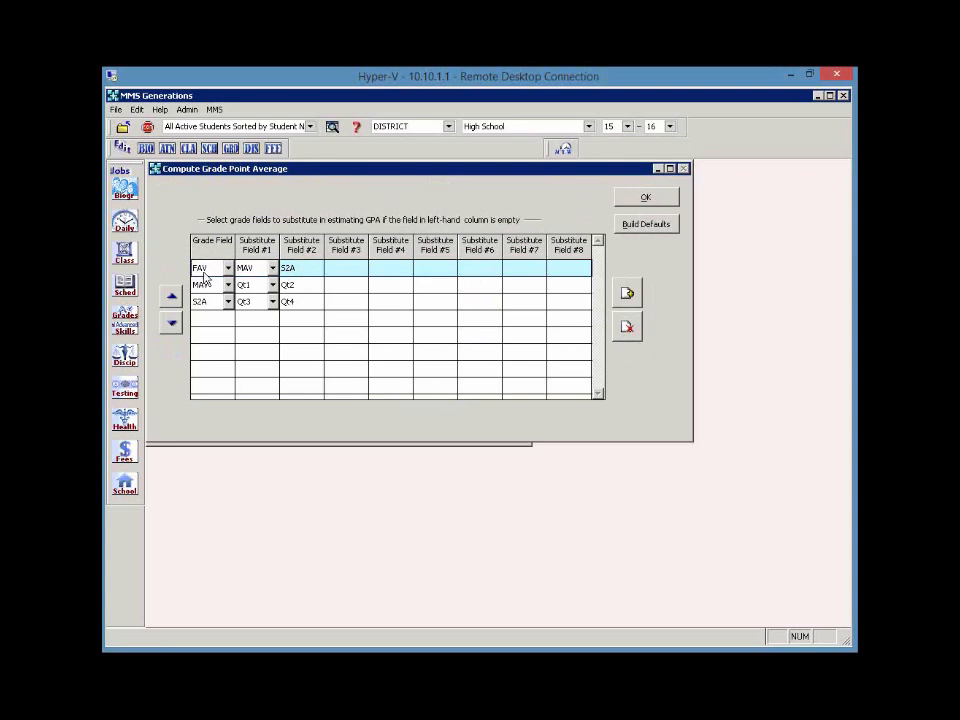
click(272, 269)
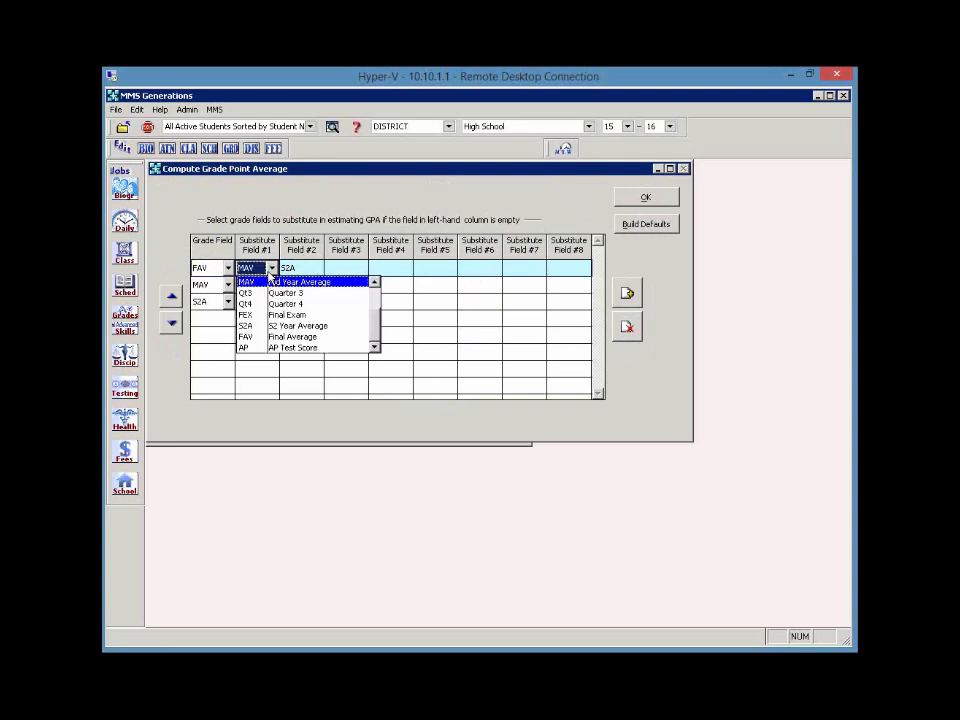
click(318, 272)
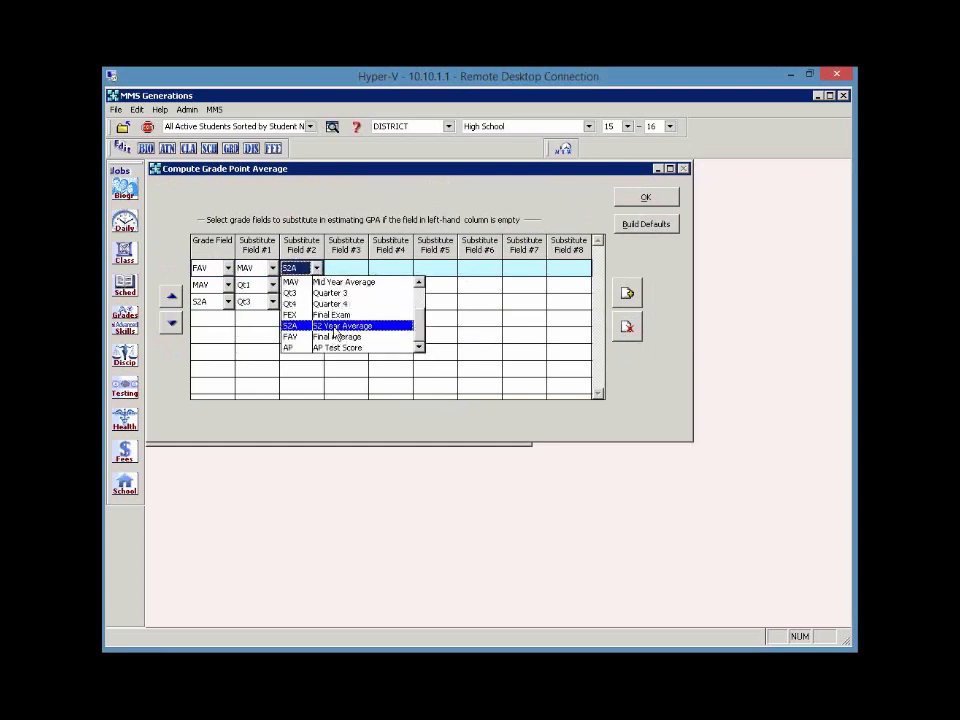
click(206, 290)
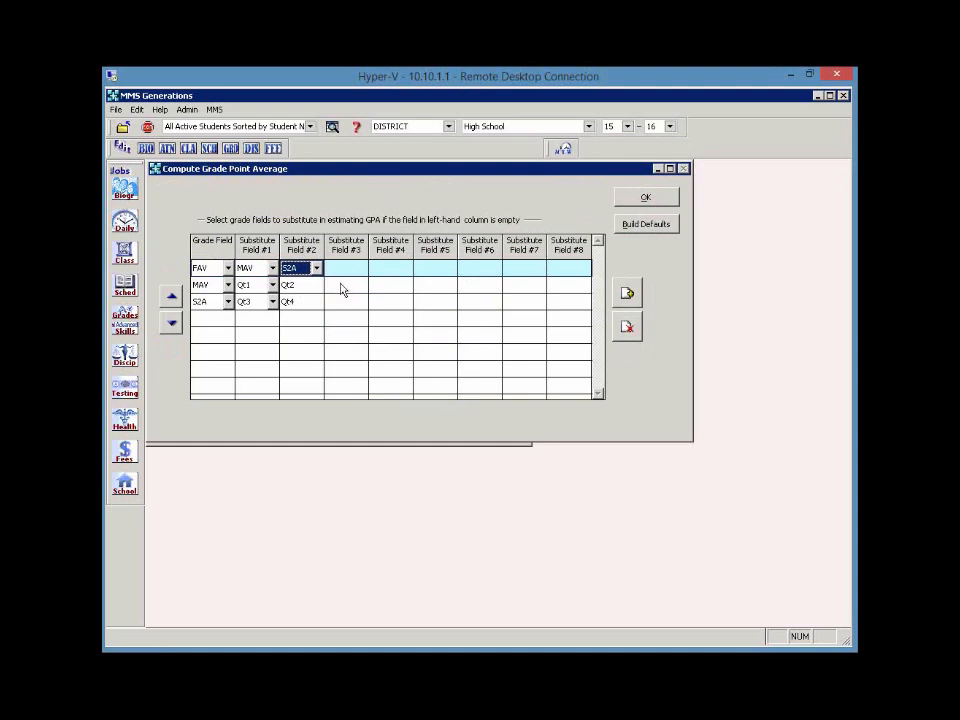
Step: Delete the FAV, MAV and S2A rows from the grade field substitution table
click(633, 329)
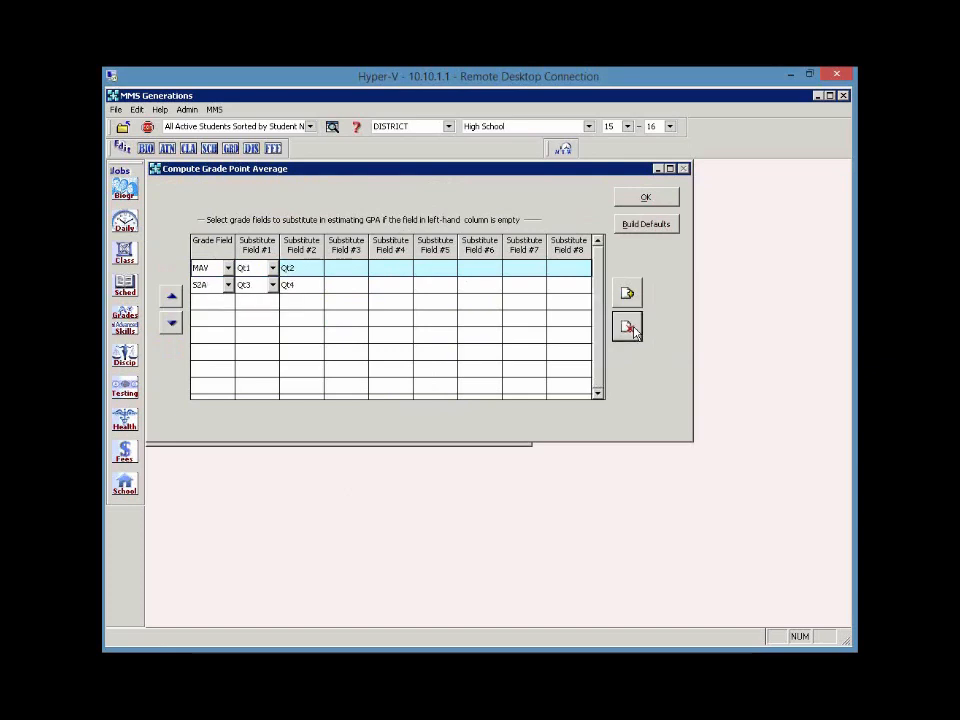
click(630, 327)
click(630, 327)
Step: Add a substitution row for grade field FAV with Qt1 as the first substitute field and Qt2 as the second
click(627, 296)
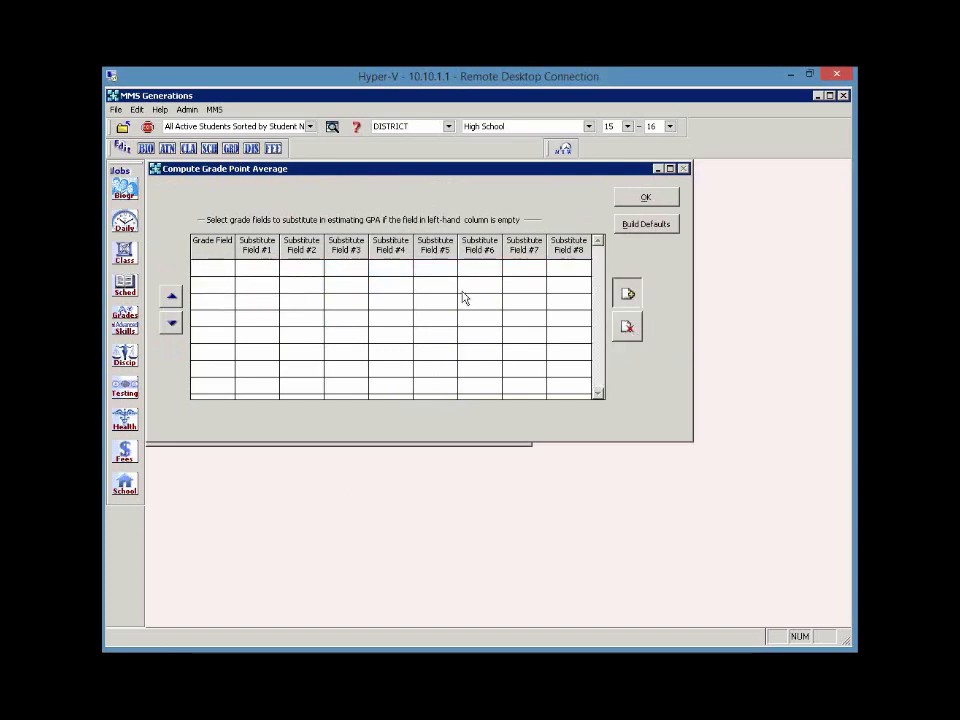
click(227, 268)
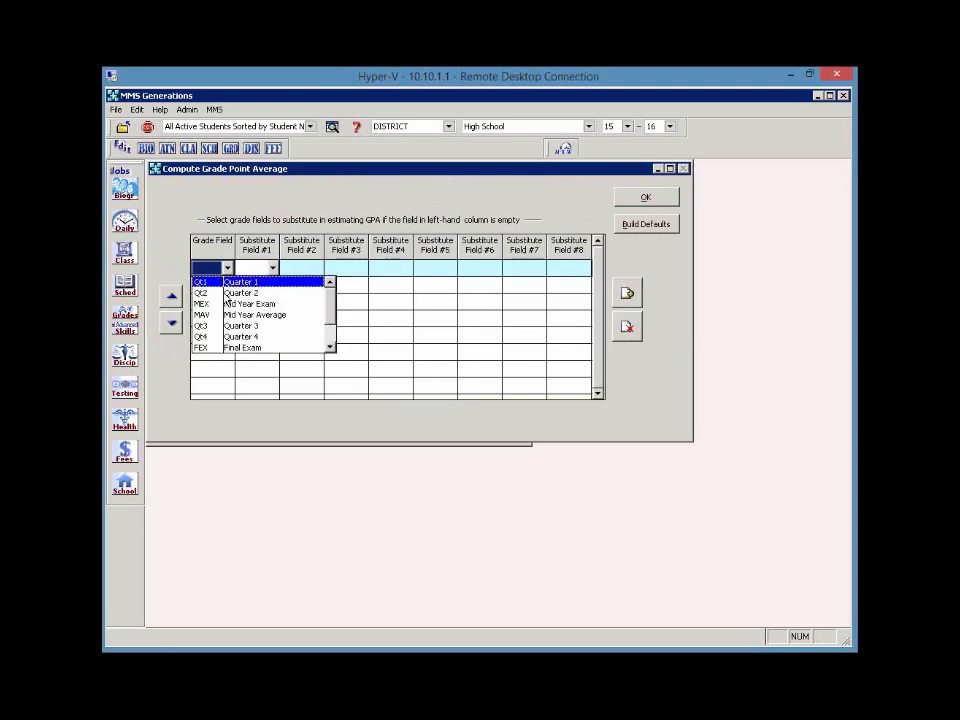
scroll(230, 315, down, 1)
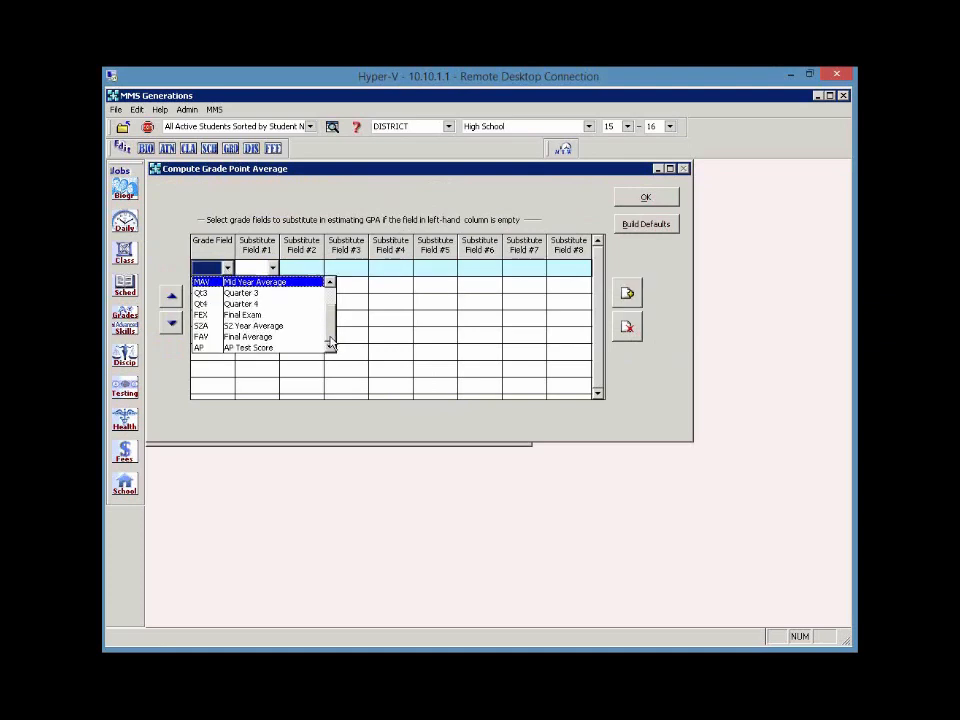
click(228, 337)
click(272, 268)
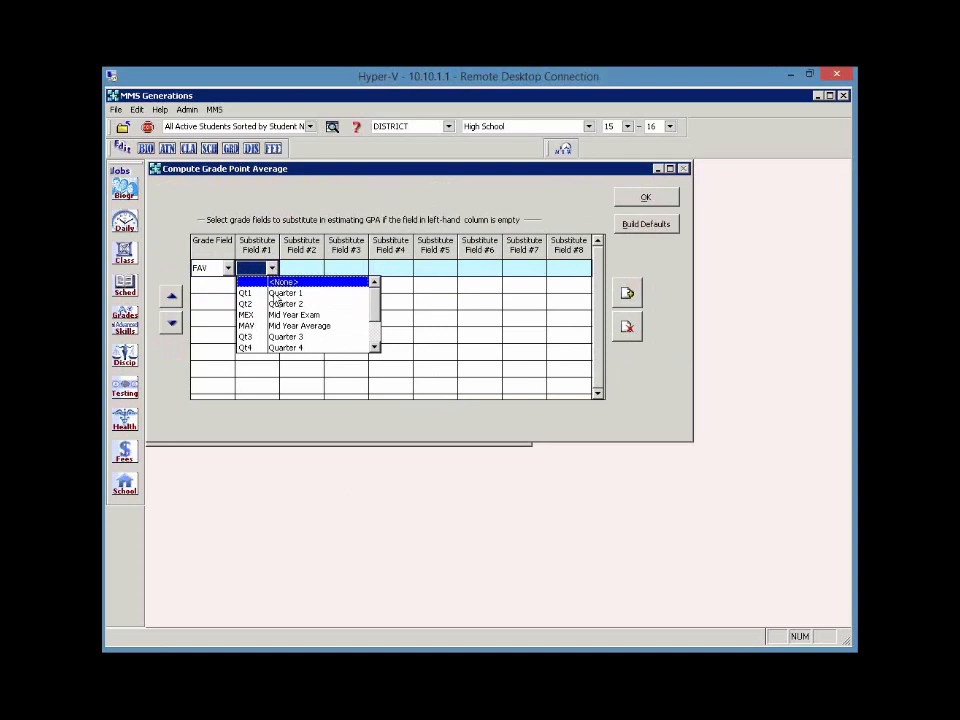
click(276, 292)
click(316, 268)
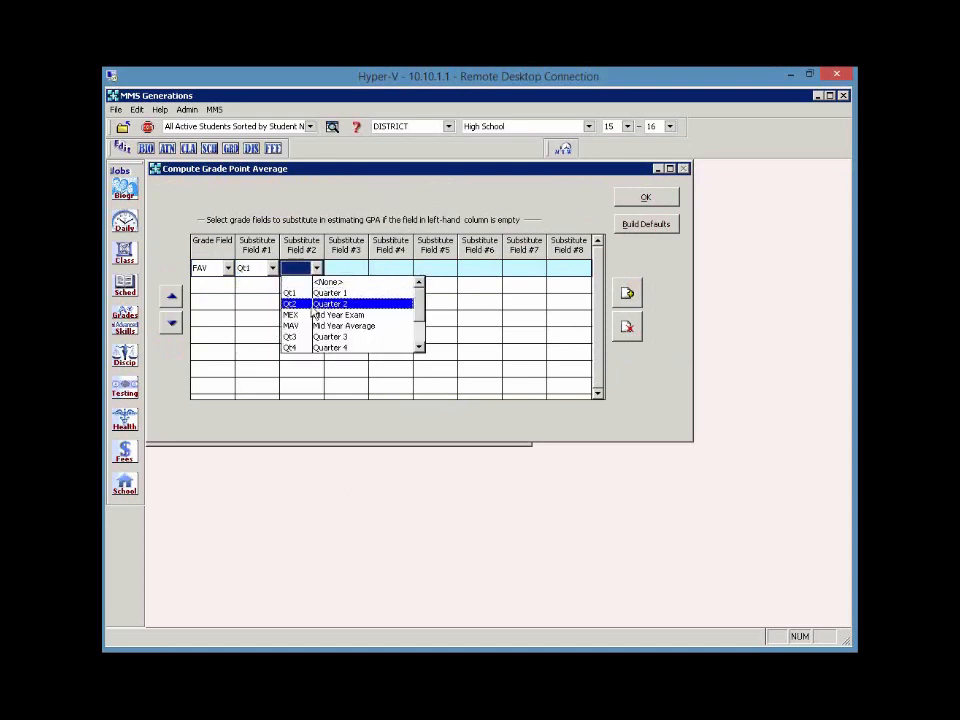
click(318, 303)
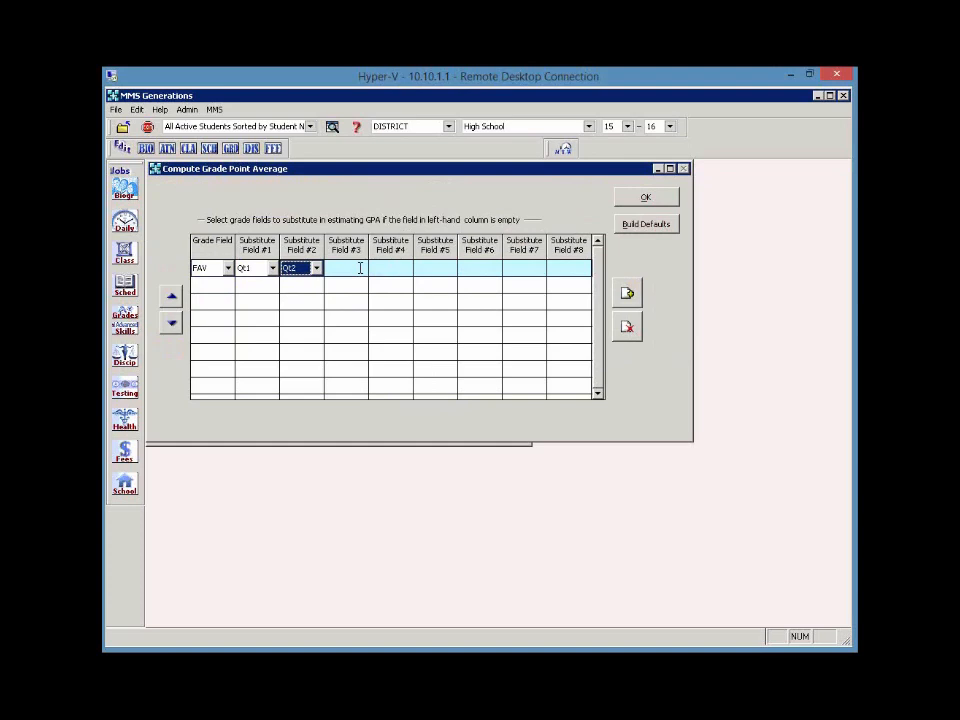
Step: Check the choices for the third FAV substitute field, leave it empty and accept the grade field substitution table
click(360, 268)
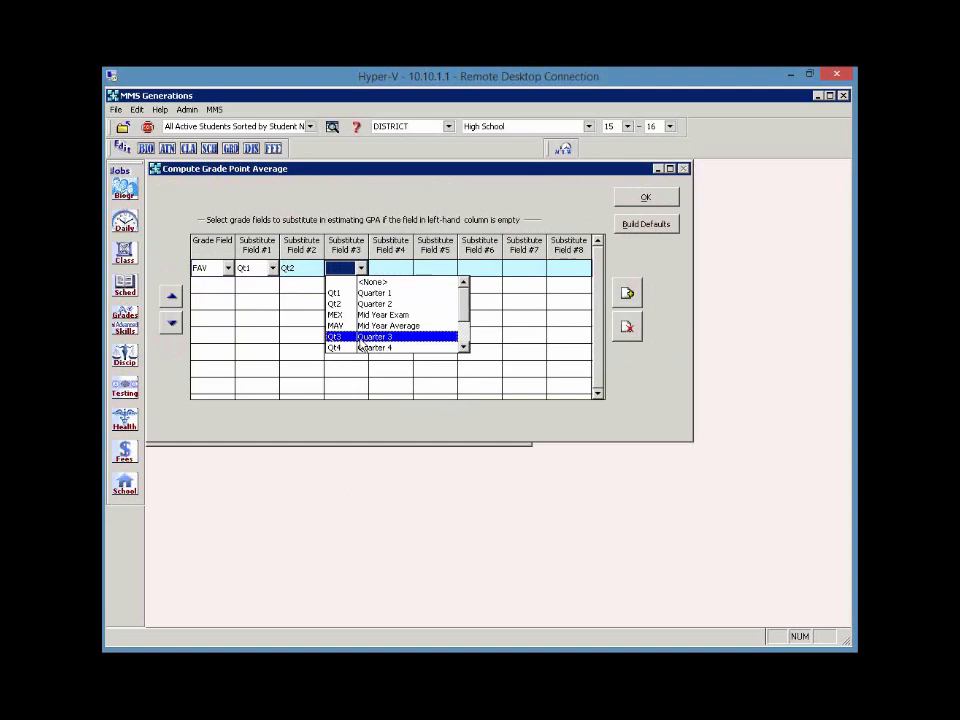
click(386, 208)
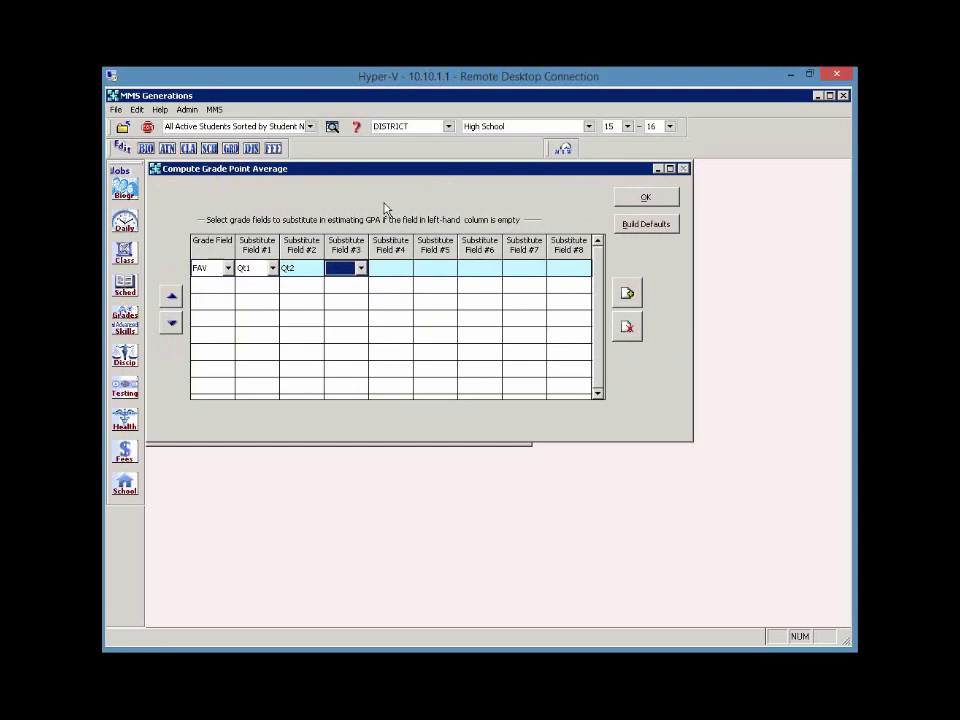
click(643, 199)
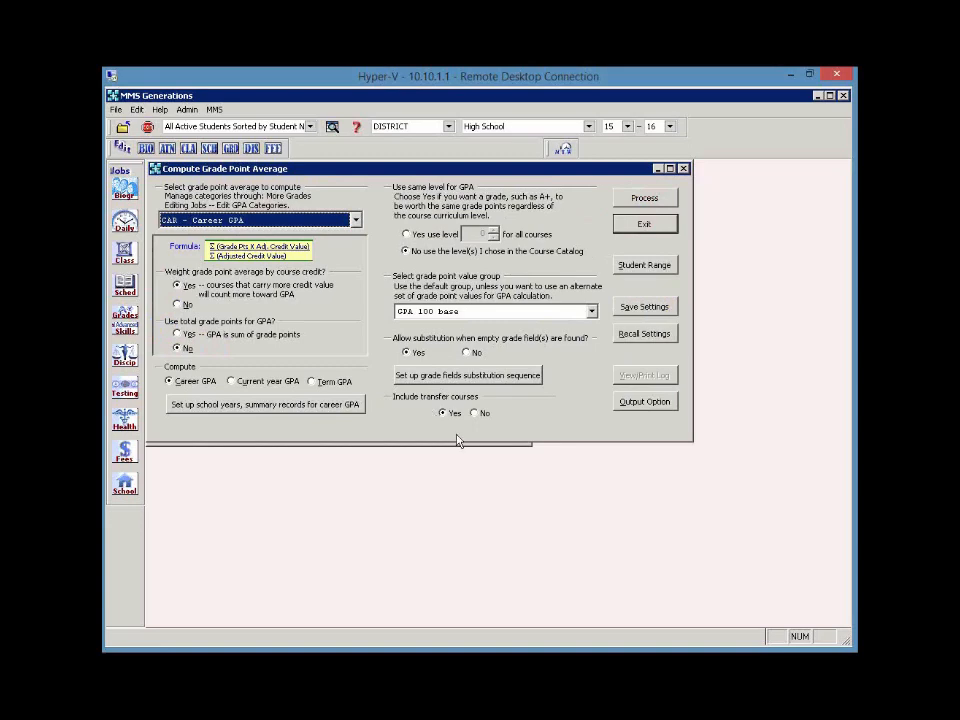
Step: Restrict the student range to only the first two students in the alphabetical list
click(644, 265)
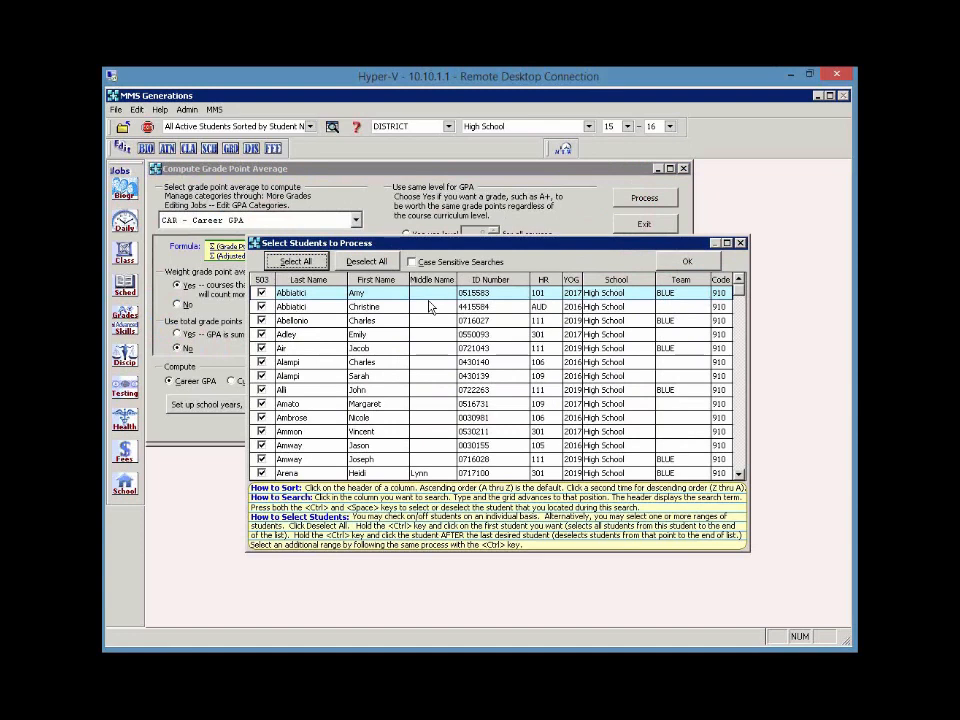
ctrl+click(265, 321)
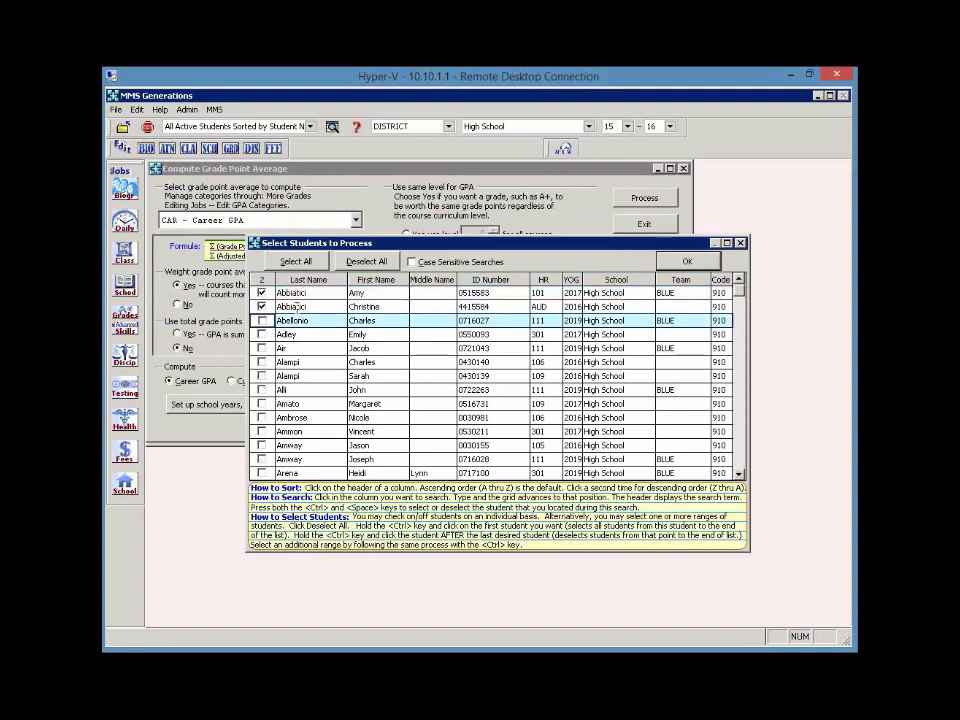
click(359, 264)
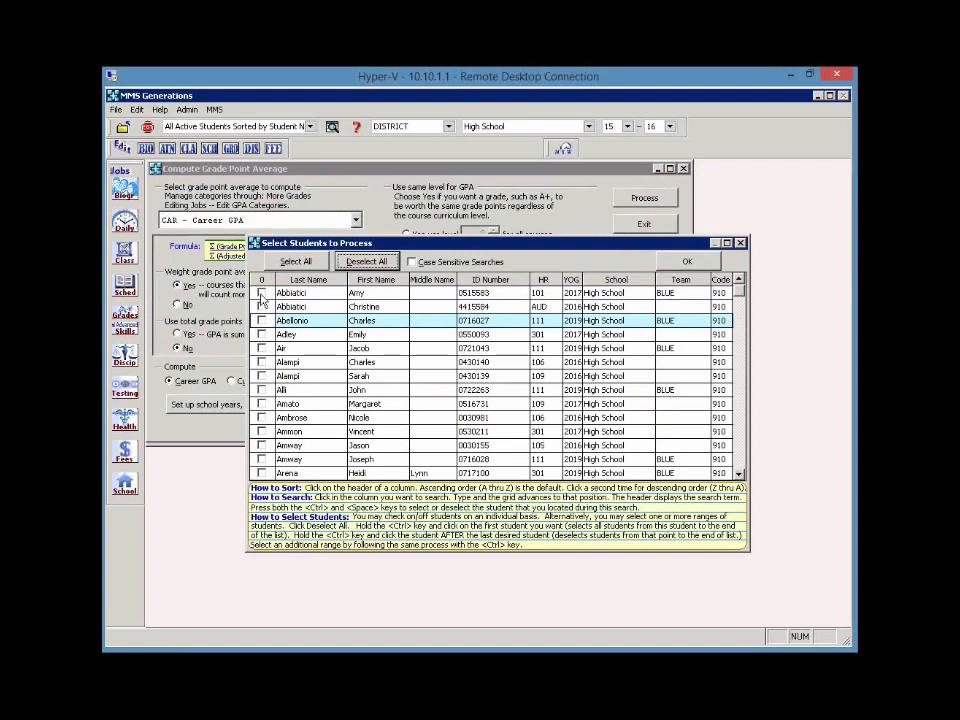
click(262, 293)
click(262, 307)
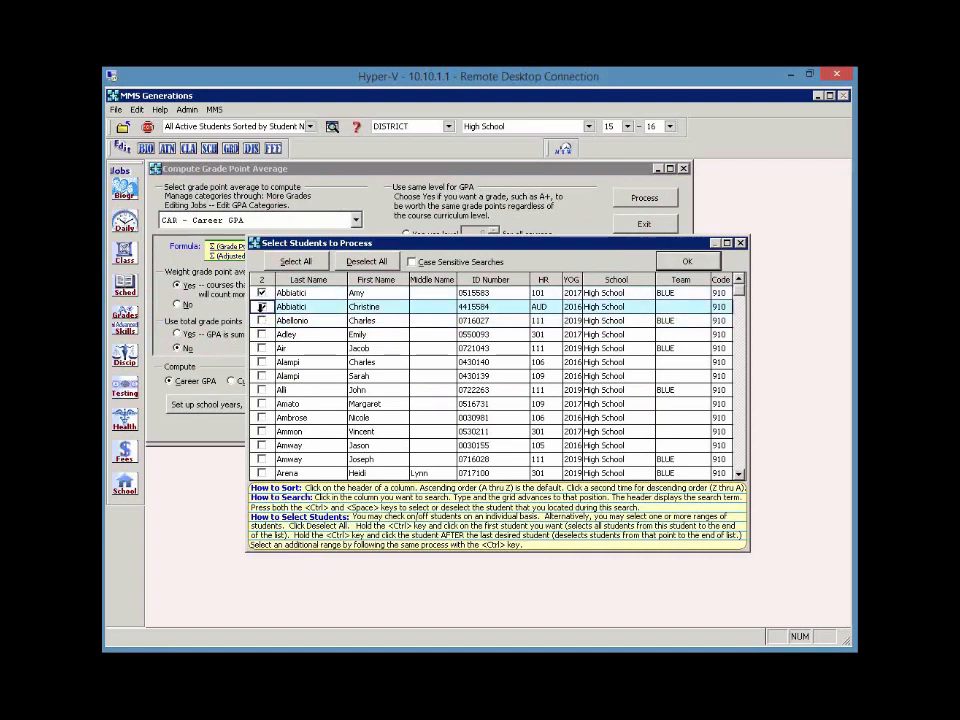
Step: Sort the student selection list by year of graduation, look over its beginning and accept the selected students
click(571, 280)
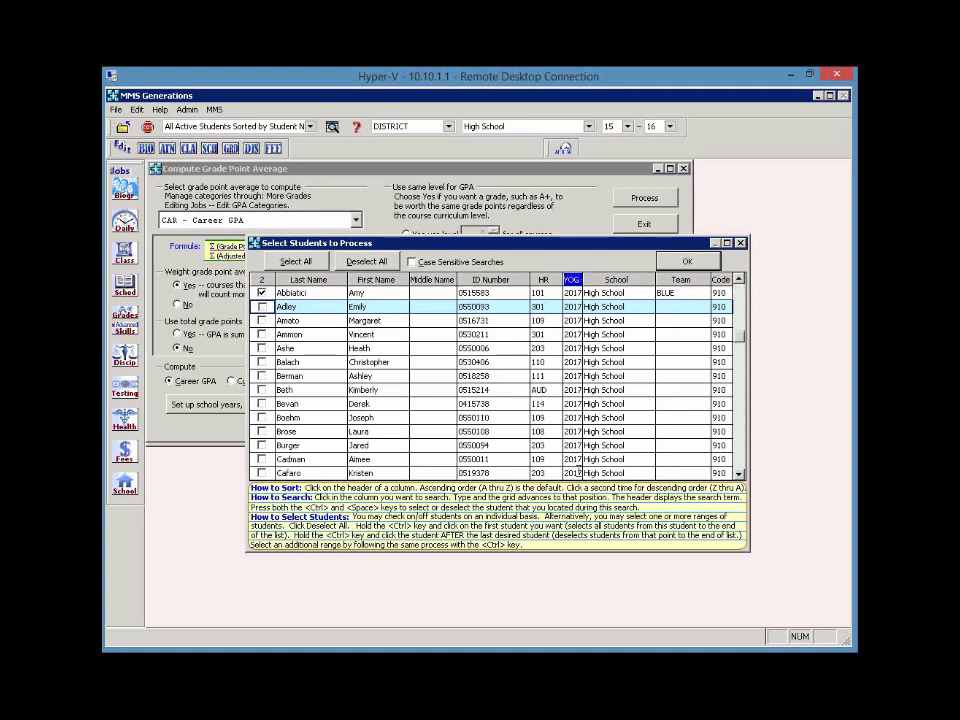
drag(742, 292, 740, 271)
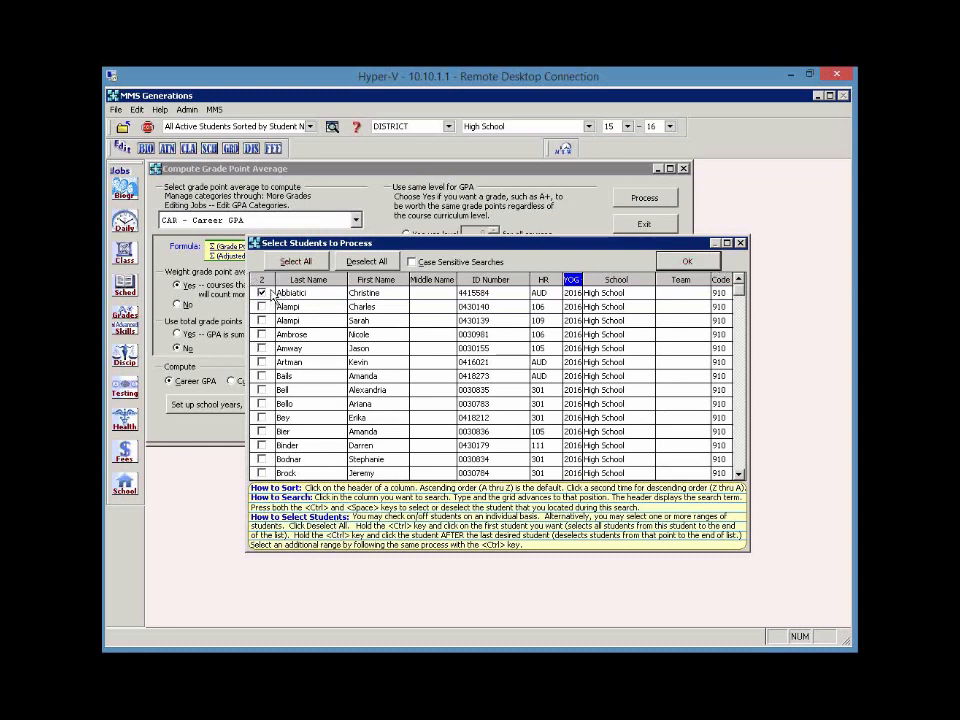
click(714, 264)
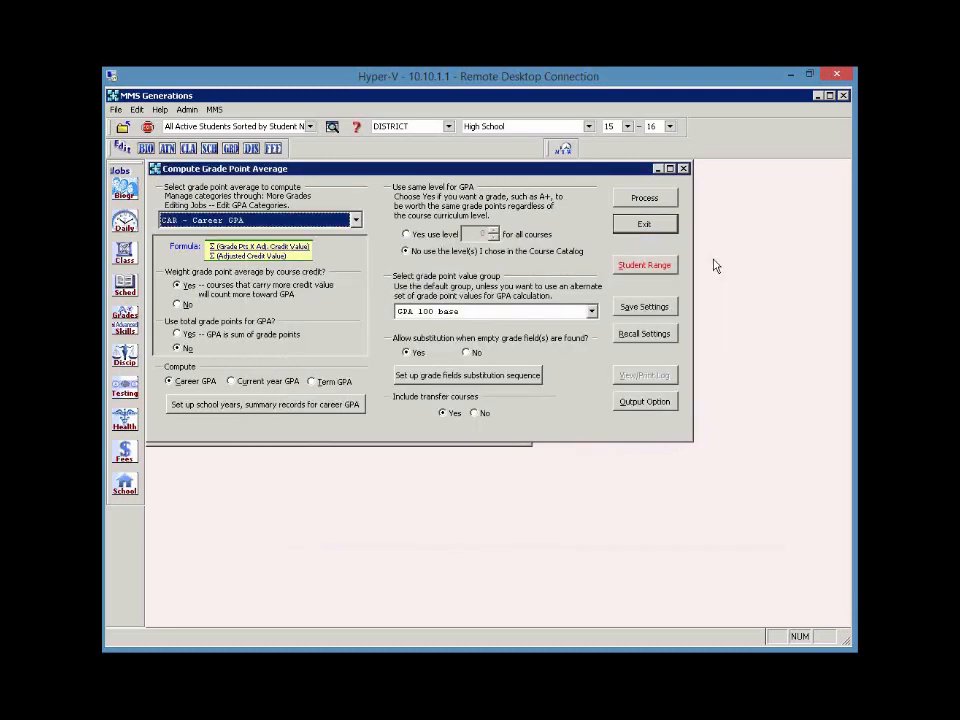
Step: Process the grade point averages for the CAR - Career GPA category
click(644, 198)
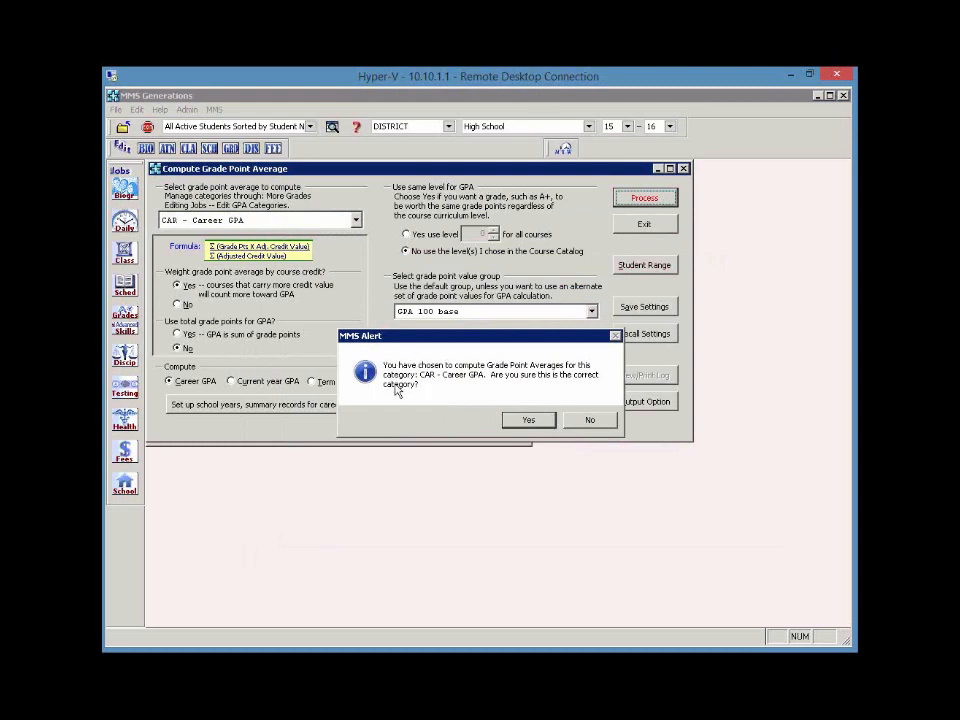
click(516, 420)
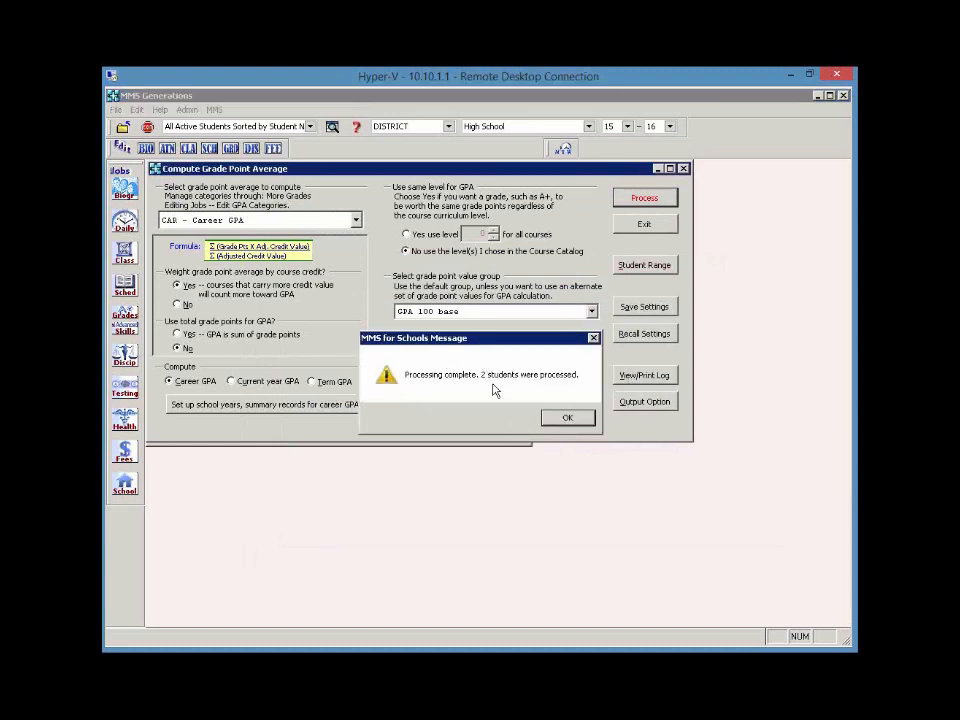
click(555, 419)
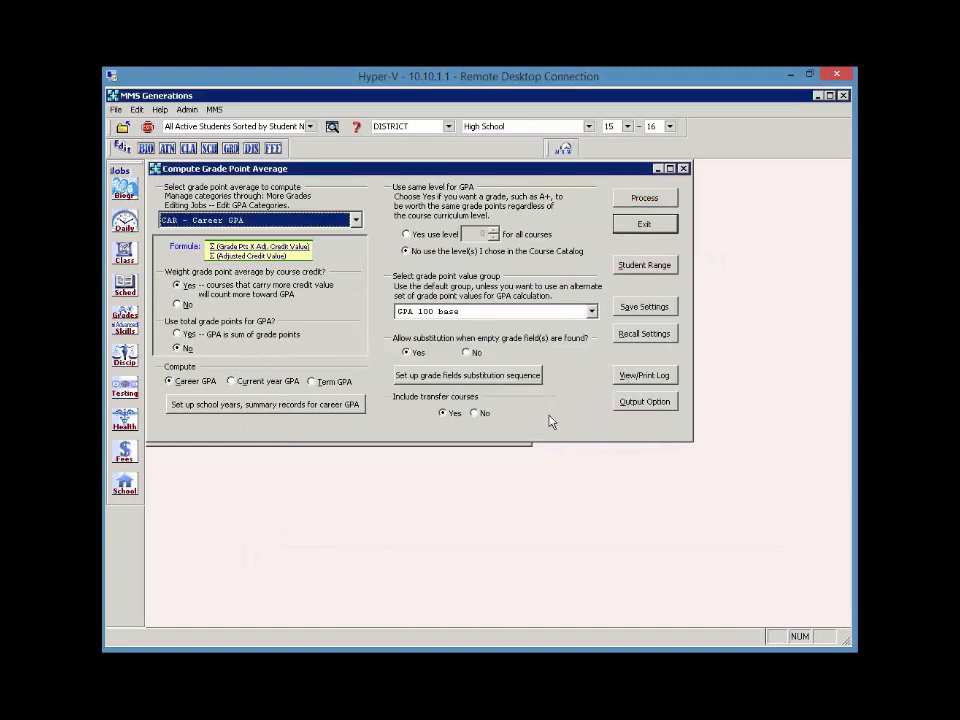
Step: Open the GPA calculation log enlarged and examine the first student's grade fields, credits, school years and grade points
click(640, 377)
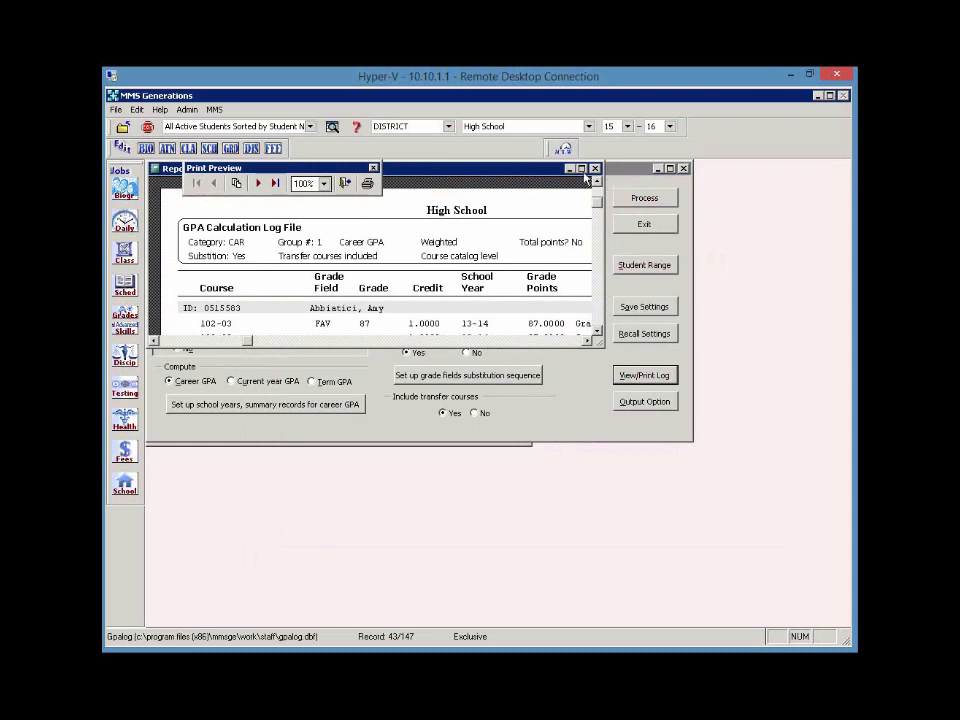
click(581, 168)
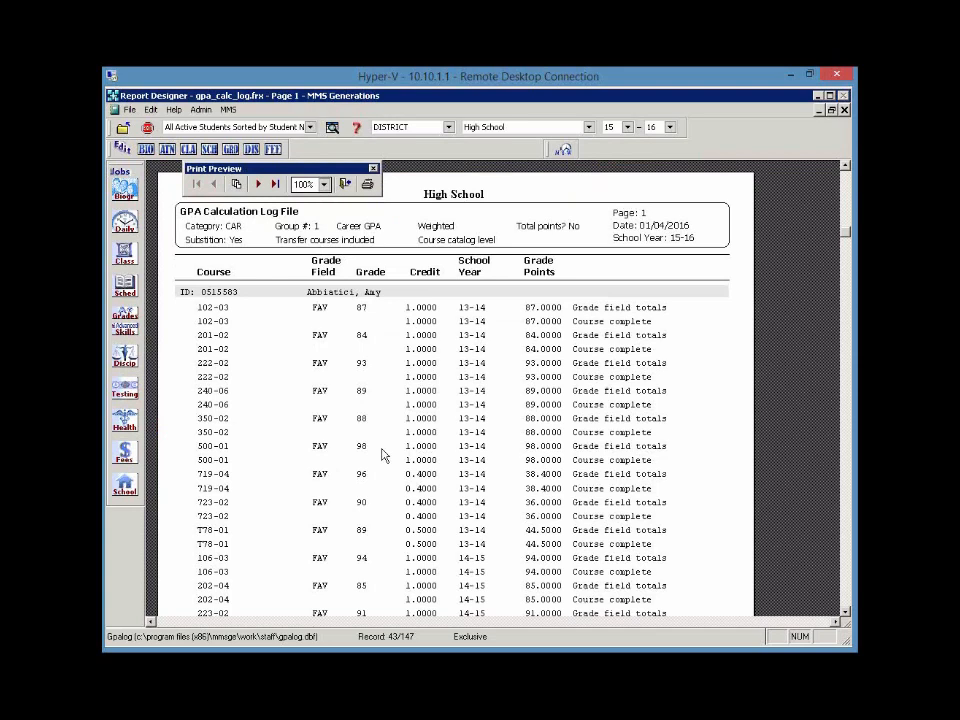
scroll(381, 455, down, 2)
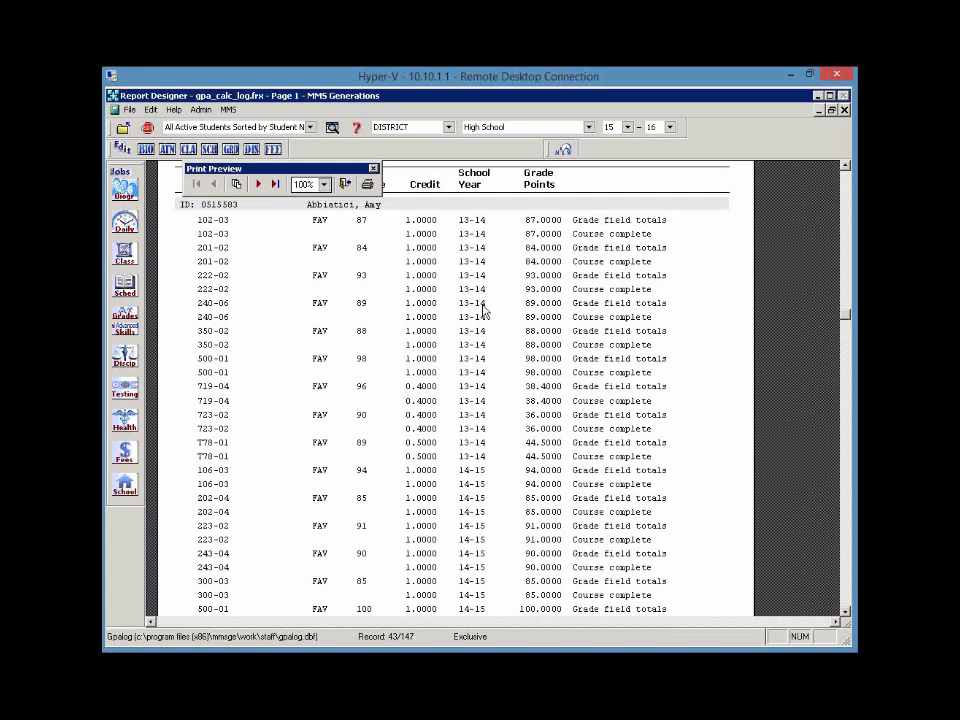
scroll(485, 568, down, 4)
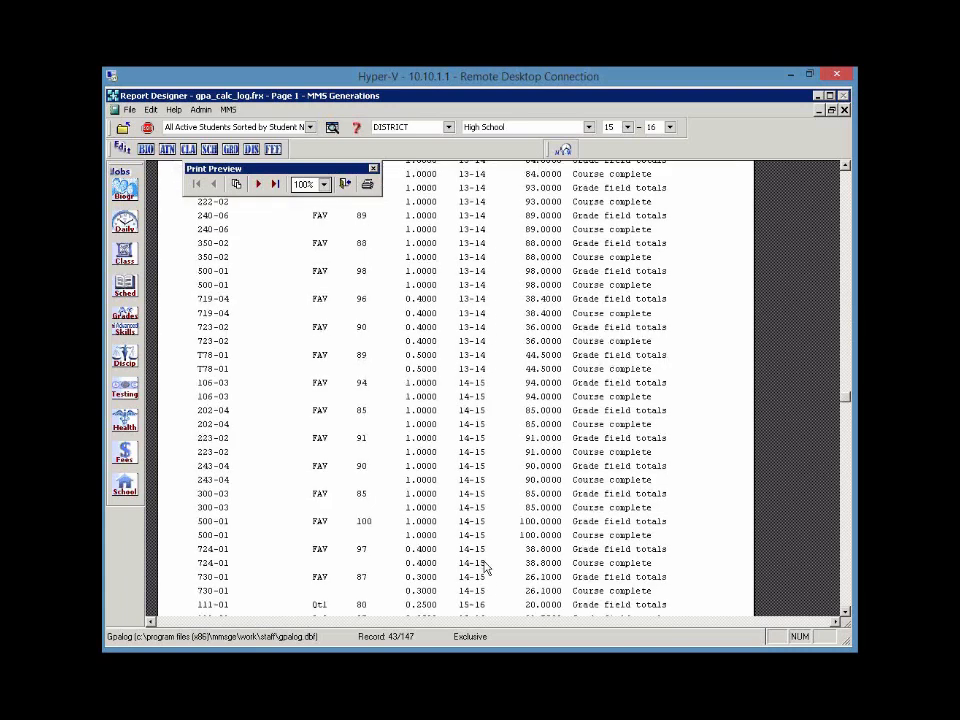
scroll(486, 567, down, 2)
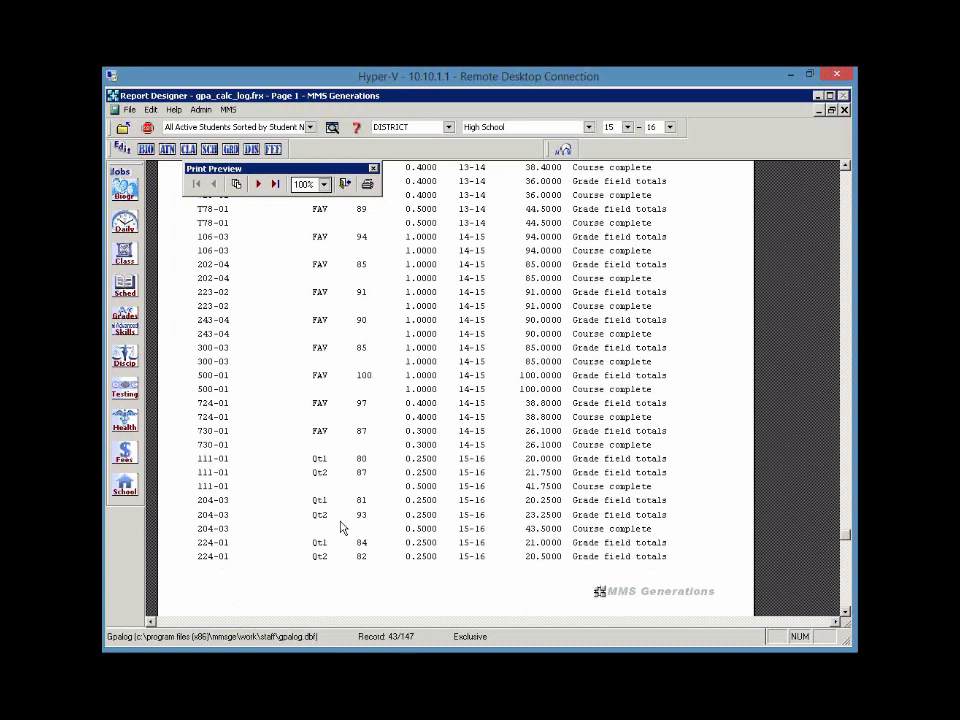
Step: Examine the Student Complete credit and grade point totals on the following and last log pages, and close the log
click(259, 184)
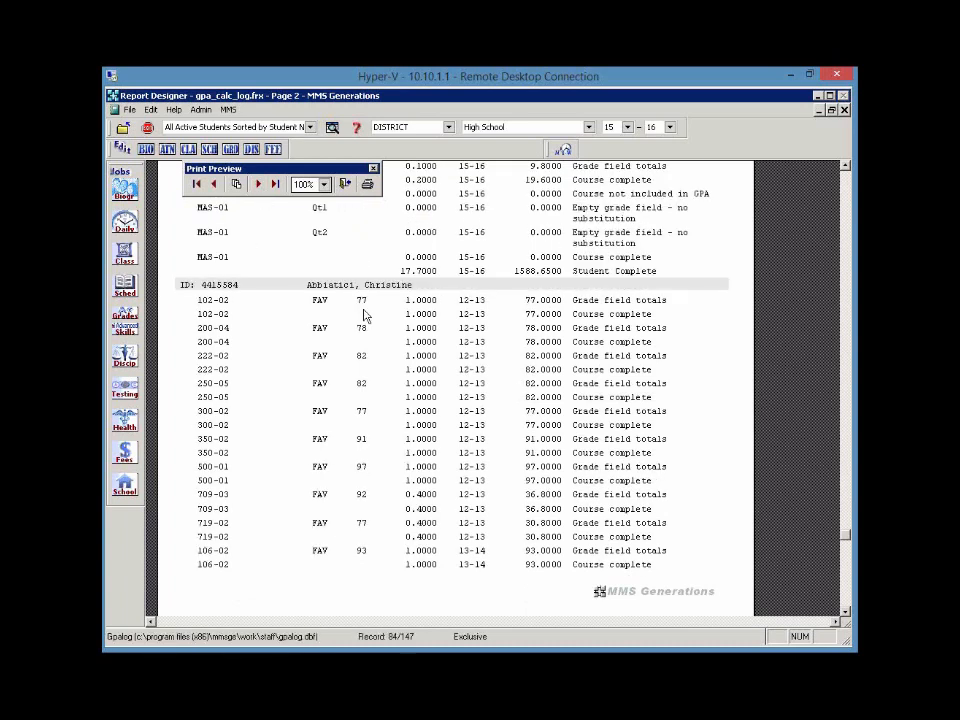
scroll(366, 418, up, 5)
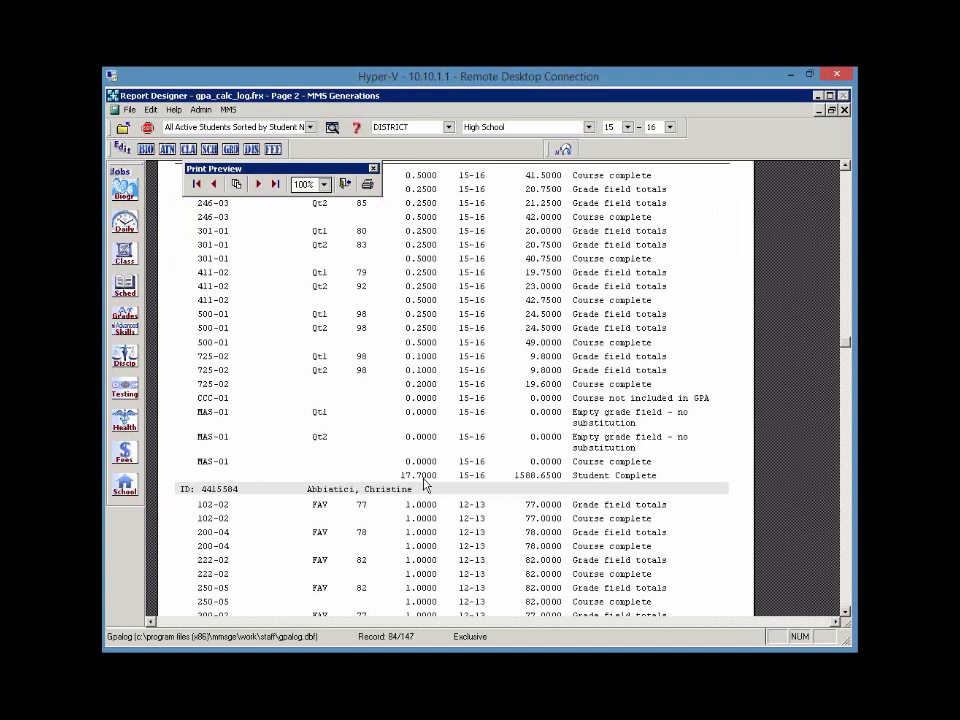
scroll(424, 484, down, 1)
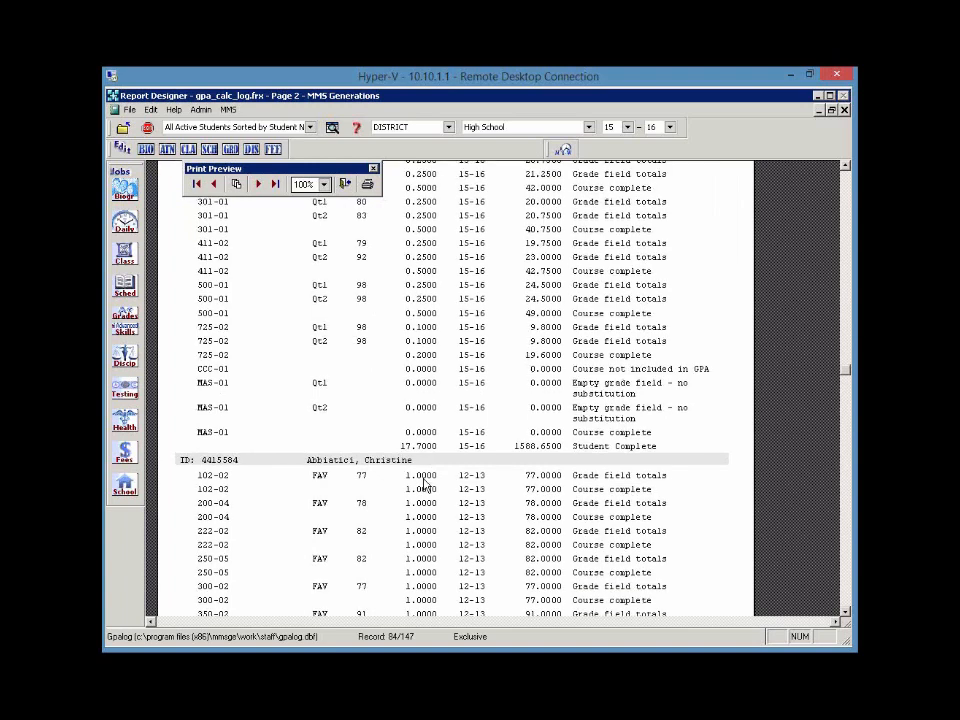
scroll(424, 484, down, 3)
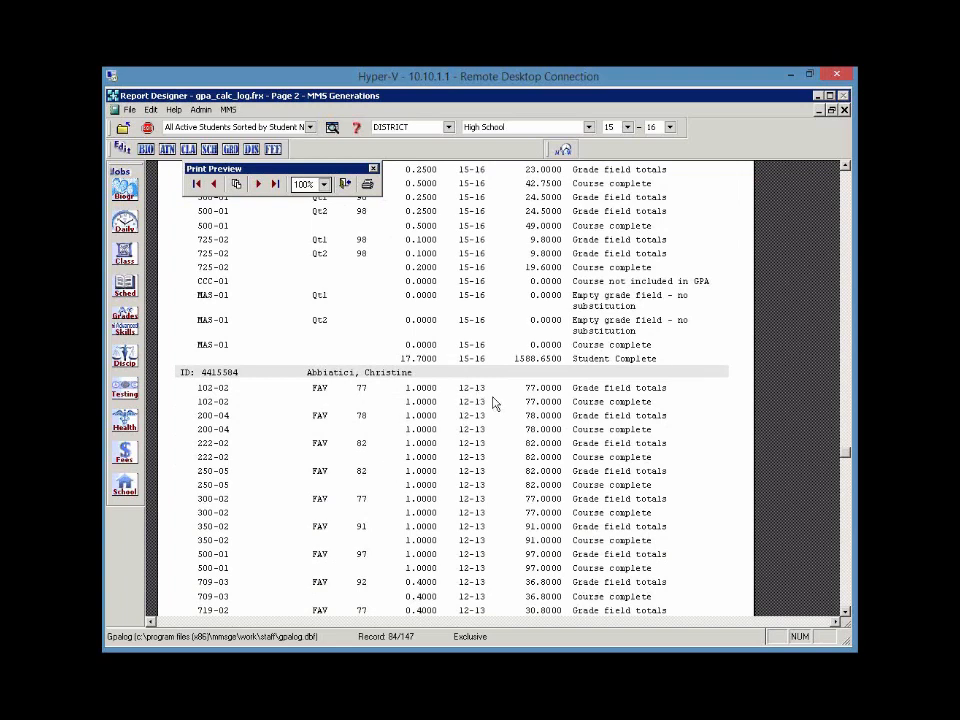
click(272, 184)
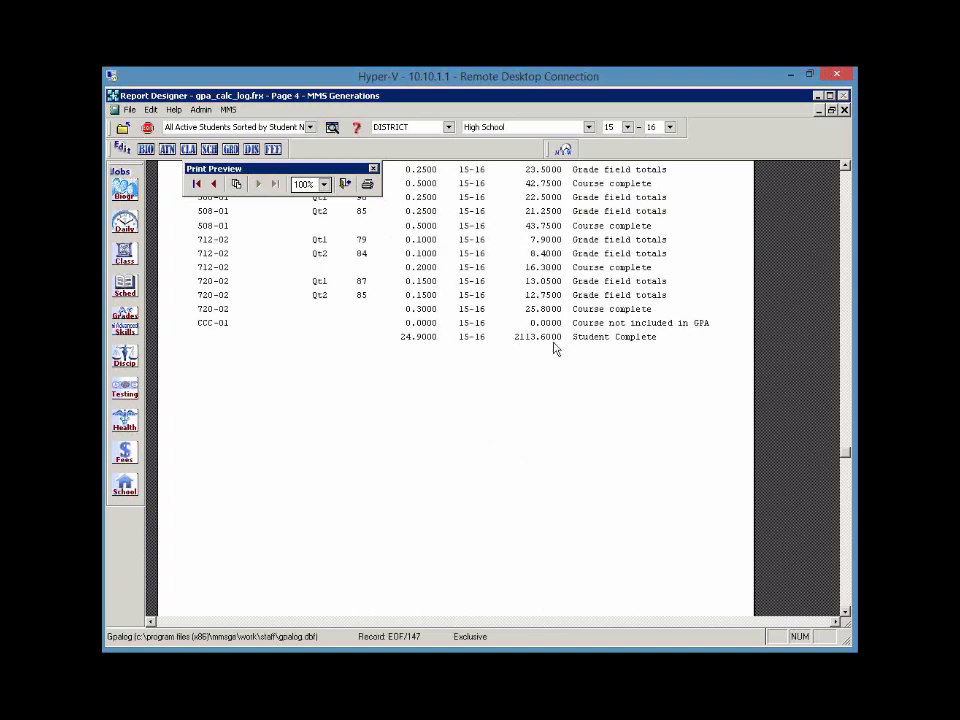
scroll(553, 345, up, 4)
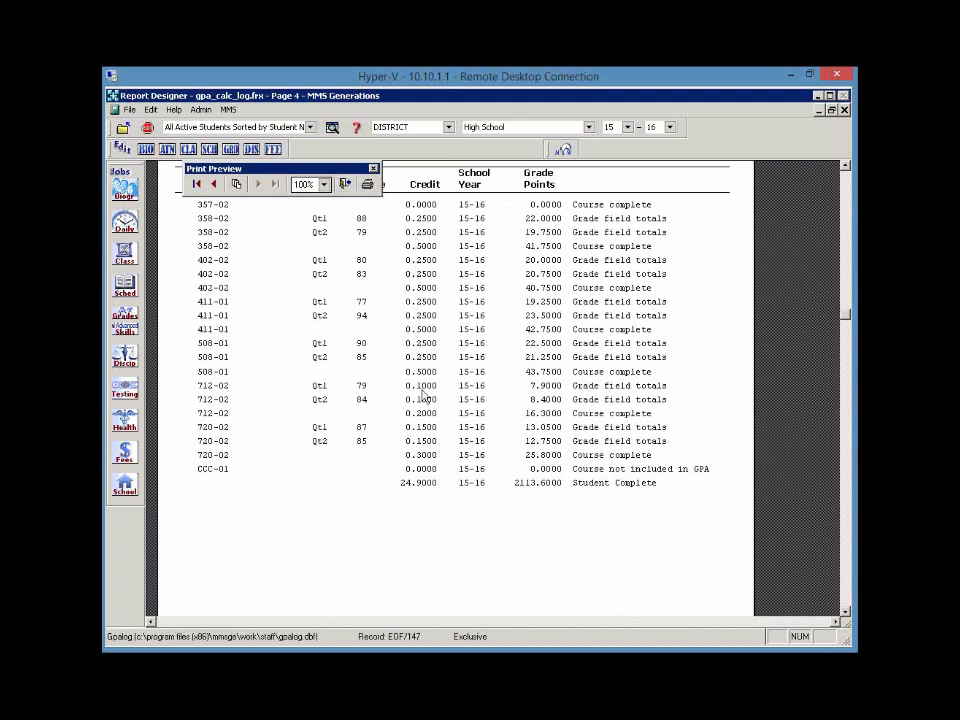
click(345, 184)
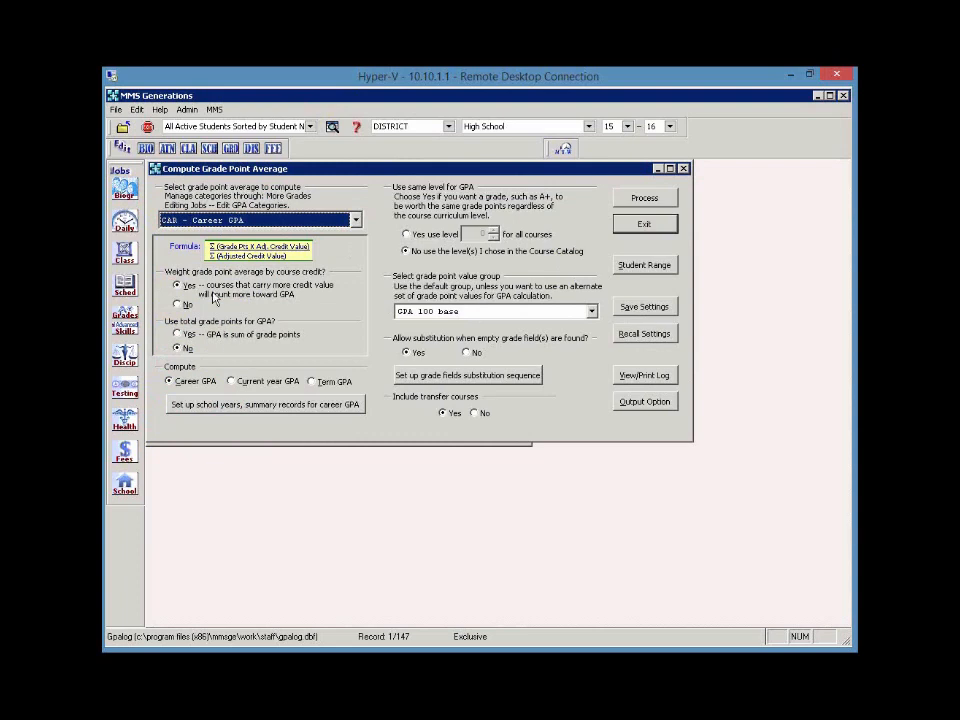
Step: Switch off weighting by course credit to compare the formula, and recall the saved 4.0 Scale GPA settings
click(178, 304)
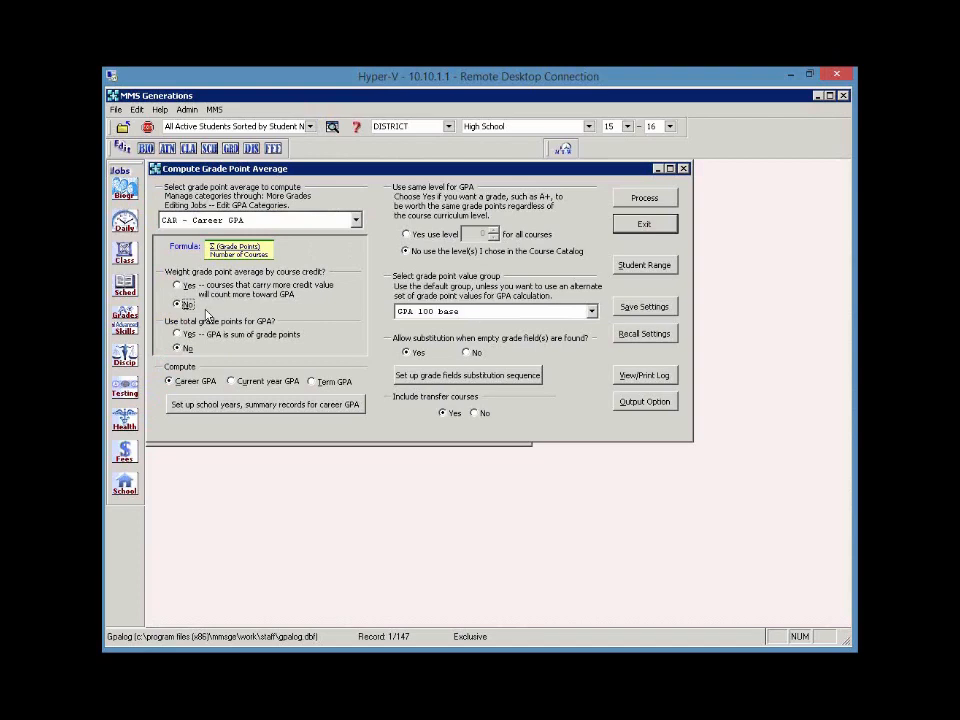
click(629, 334)
click(372, 421)
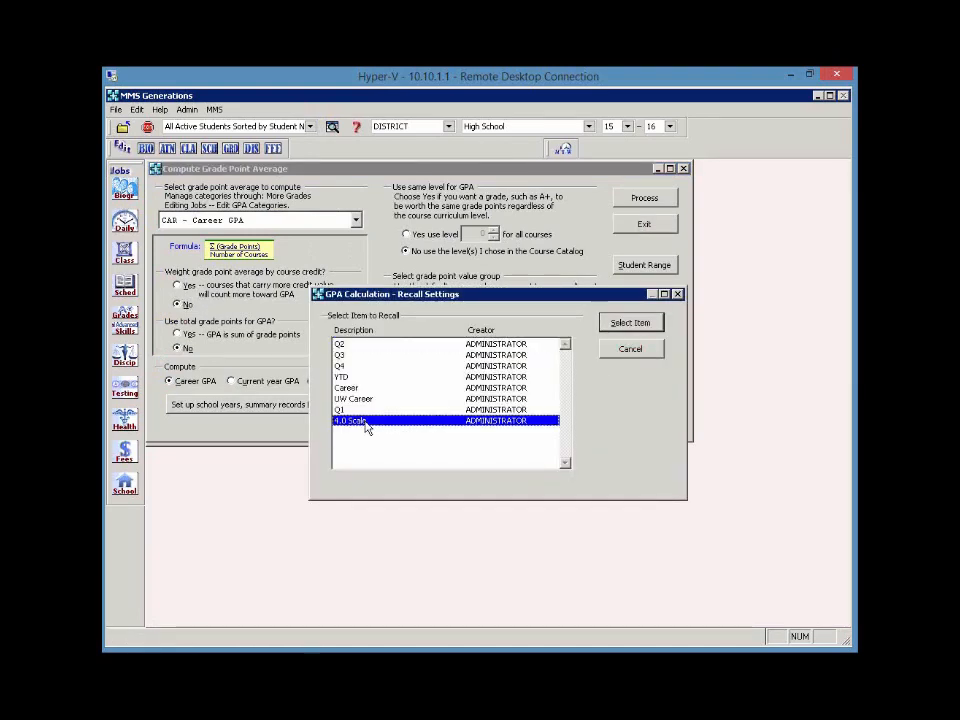
click(630, 323)
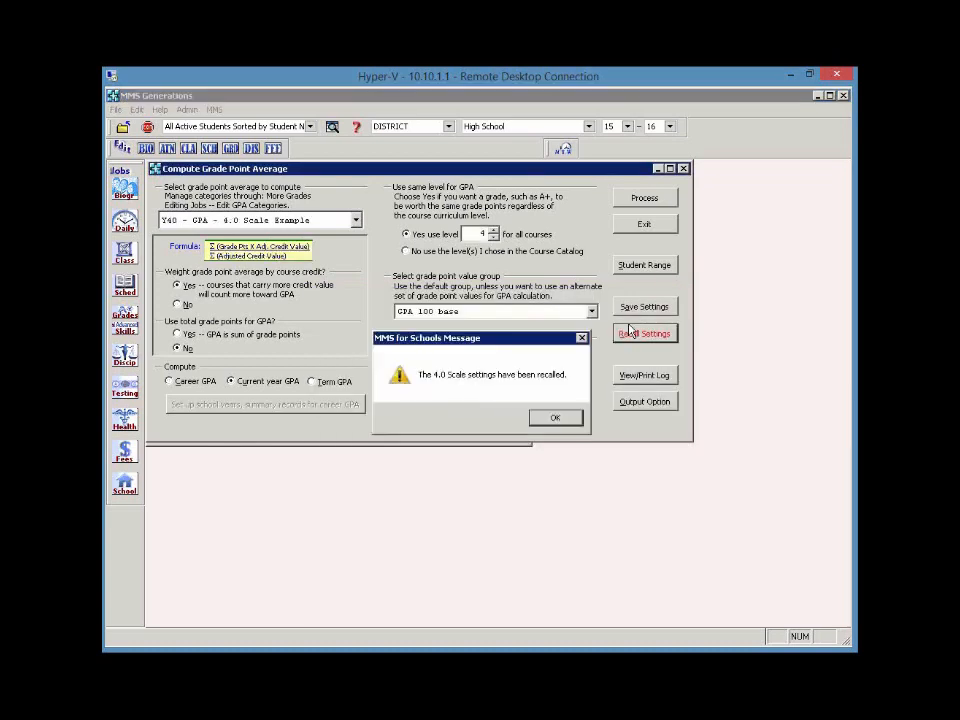
click(563, 420)
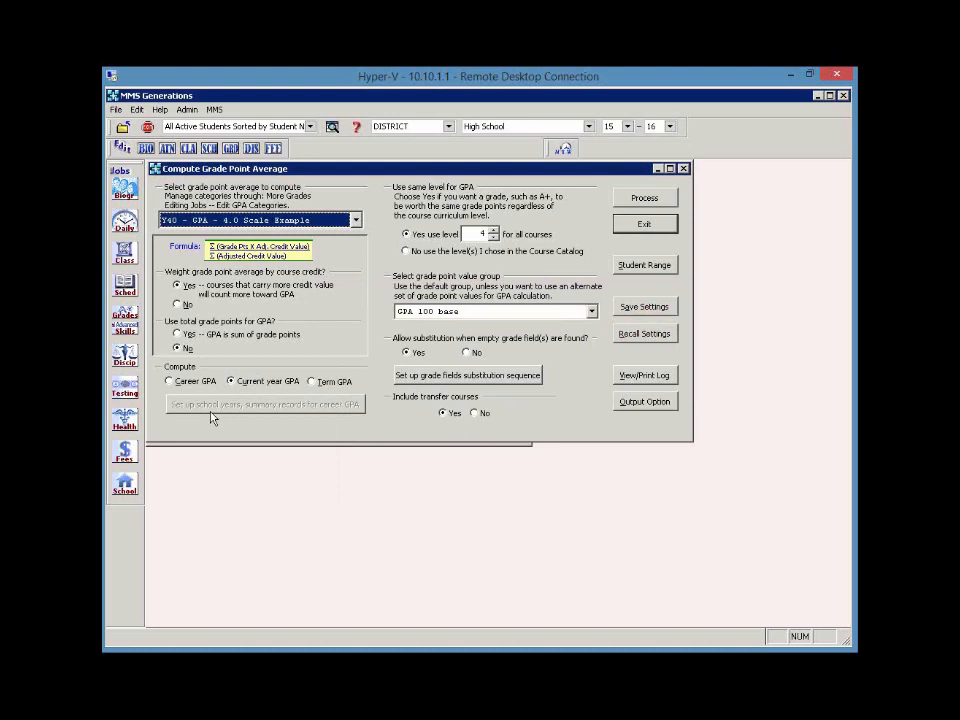
Step: Review the grade fields substitution sequence stored with the 4.0 Scale settings
click(430, 376)
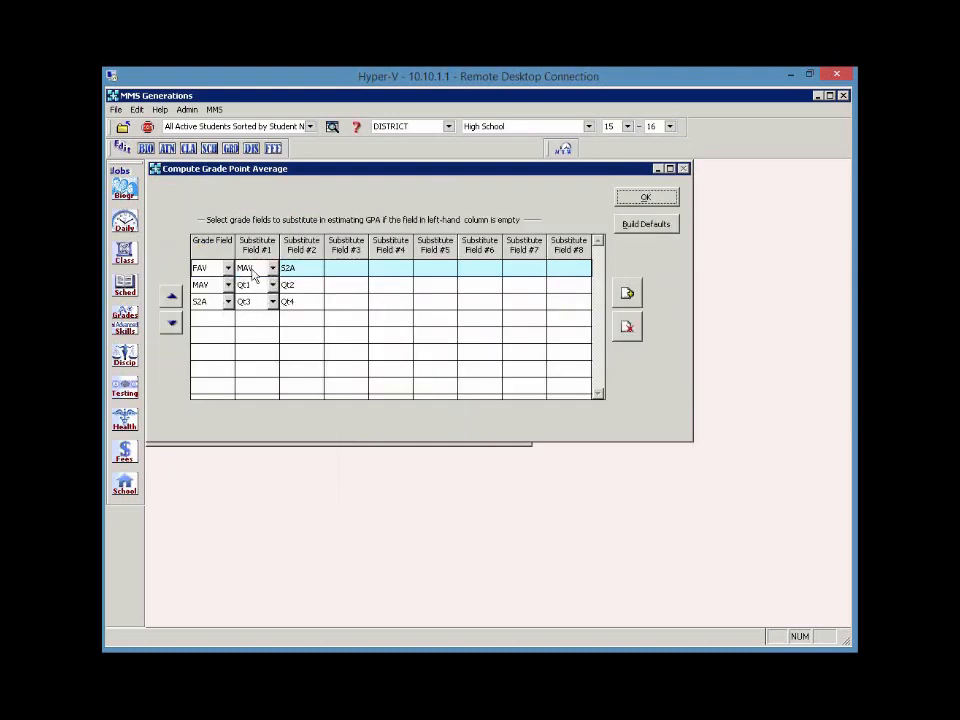
click(645, 198)
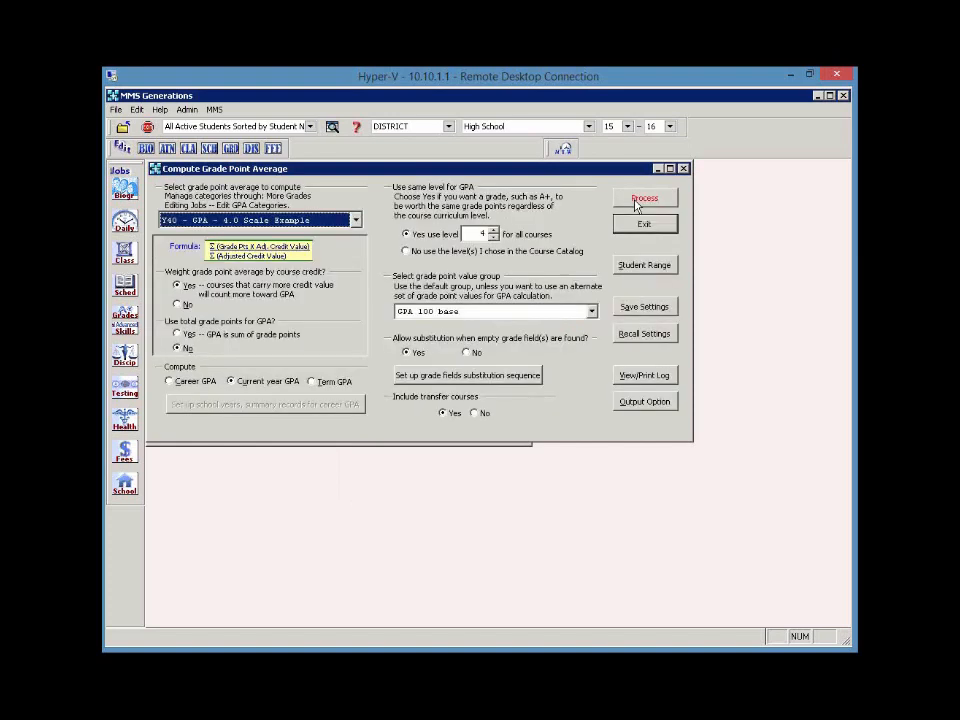
Step: Process the Y40 - GPA - 4.0 Scale Example category and open its GPA calculation log
click(642, 199)
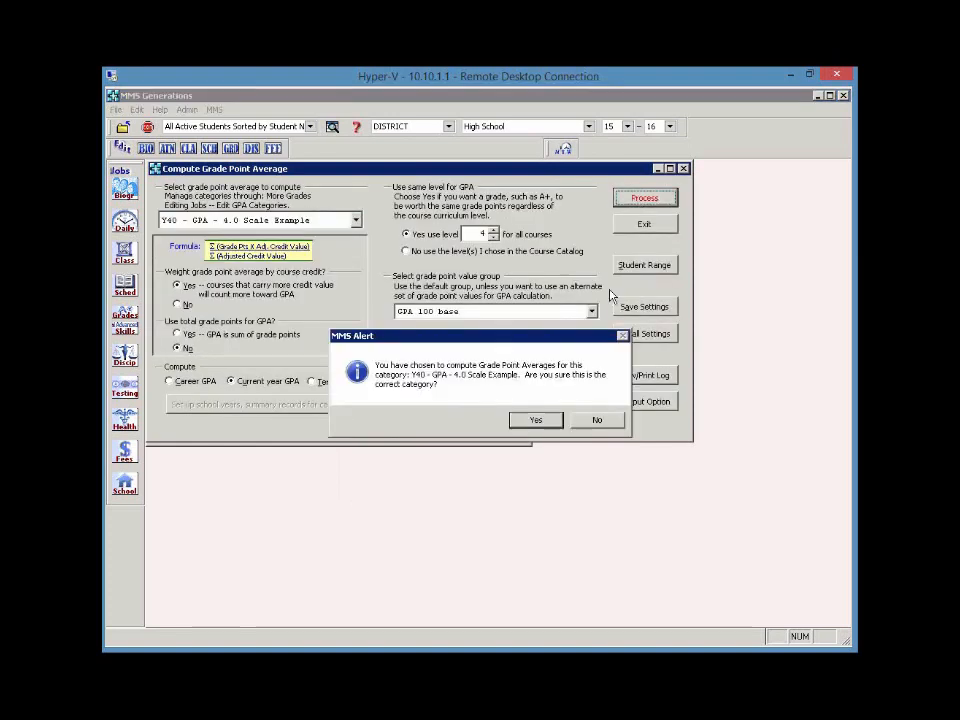
click(537, 420)
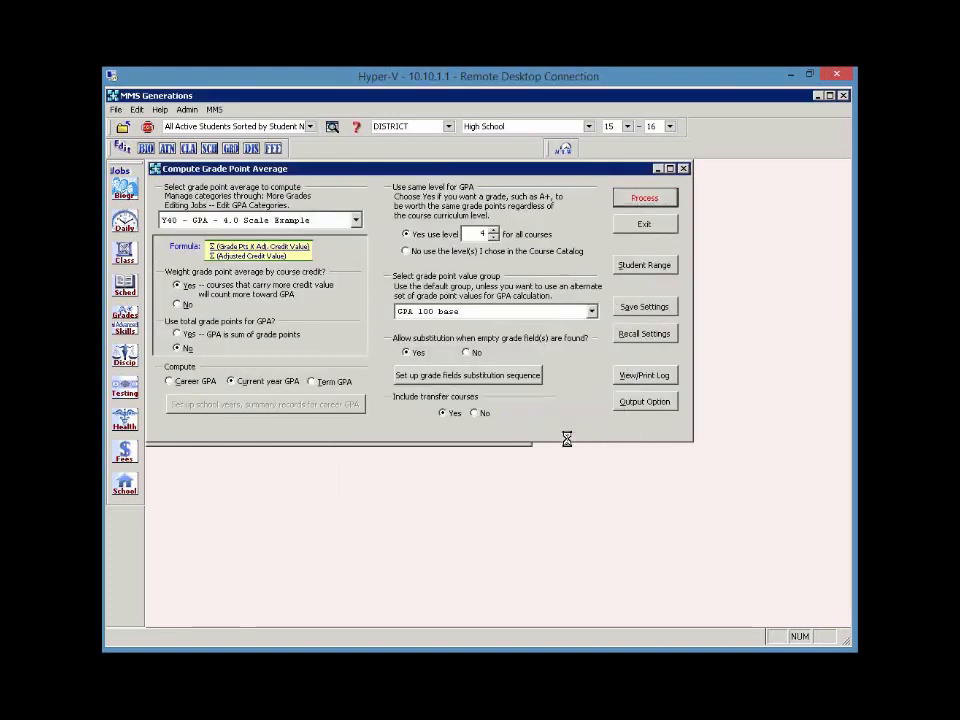
click(570, 419)
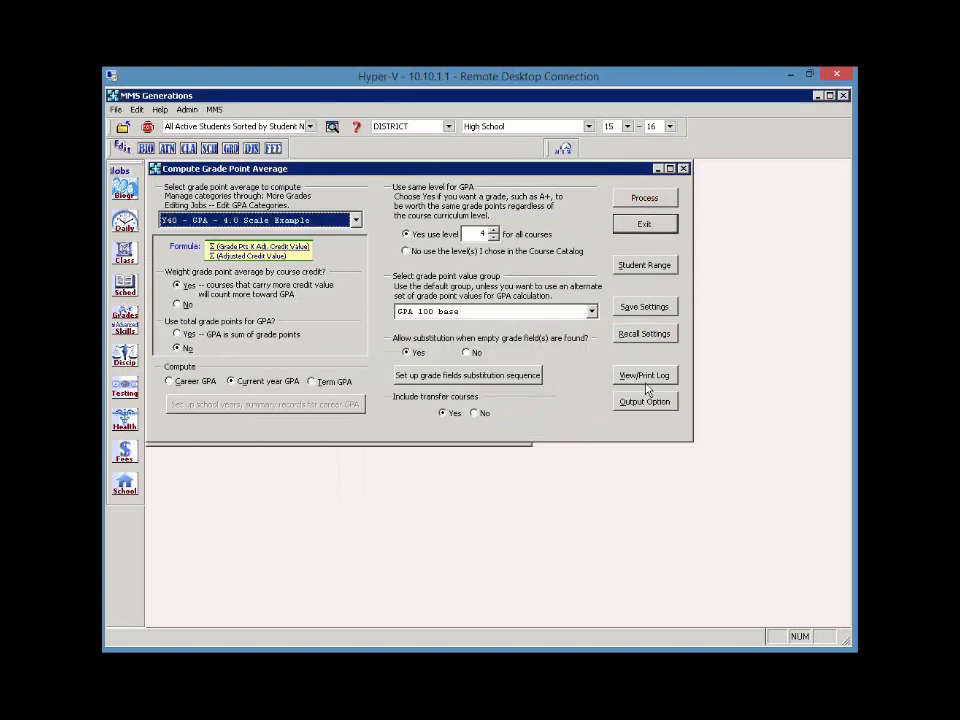
click(651, 381)
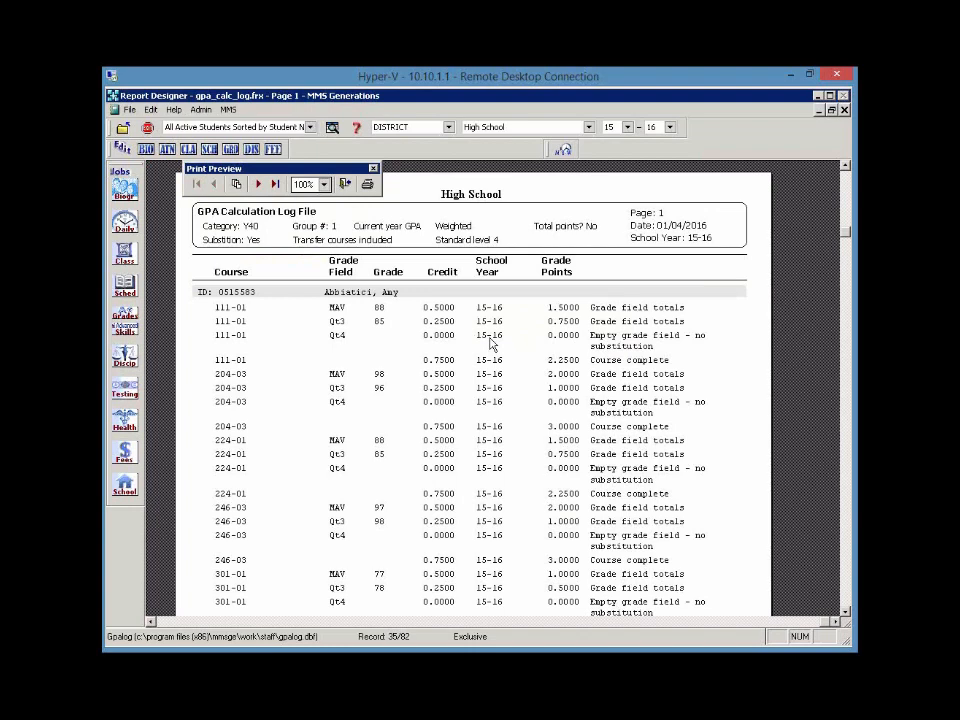
Step: Examine the course entries and the Student Complete credit and grade point totals in the Y40 log, and close it
scroll(431, 294, down, 1)
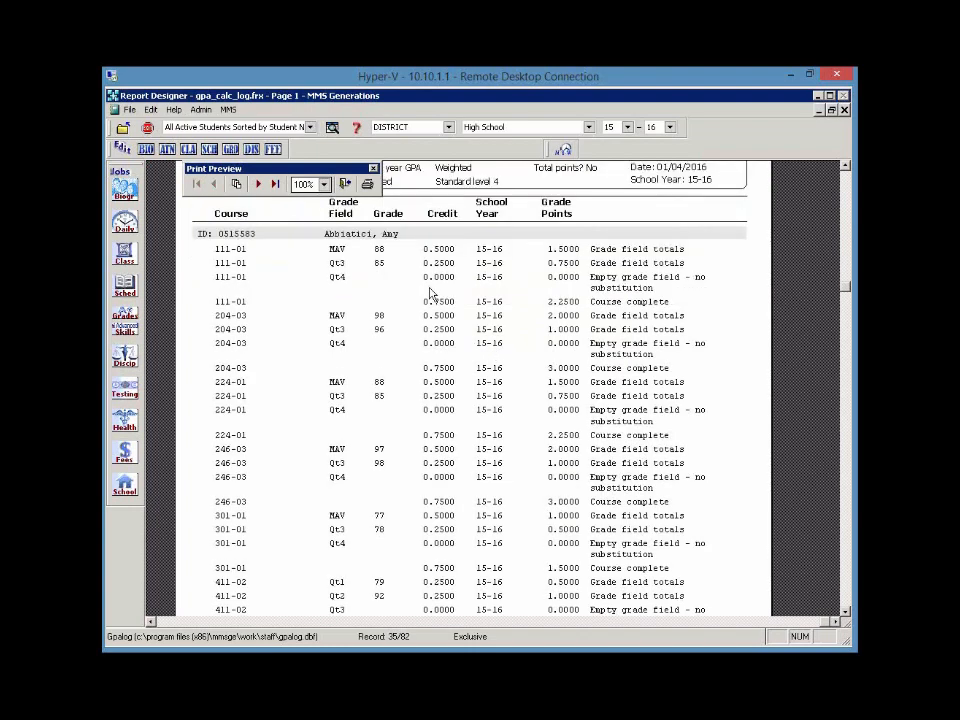
click(276, 184)
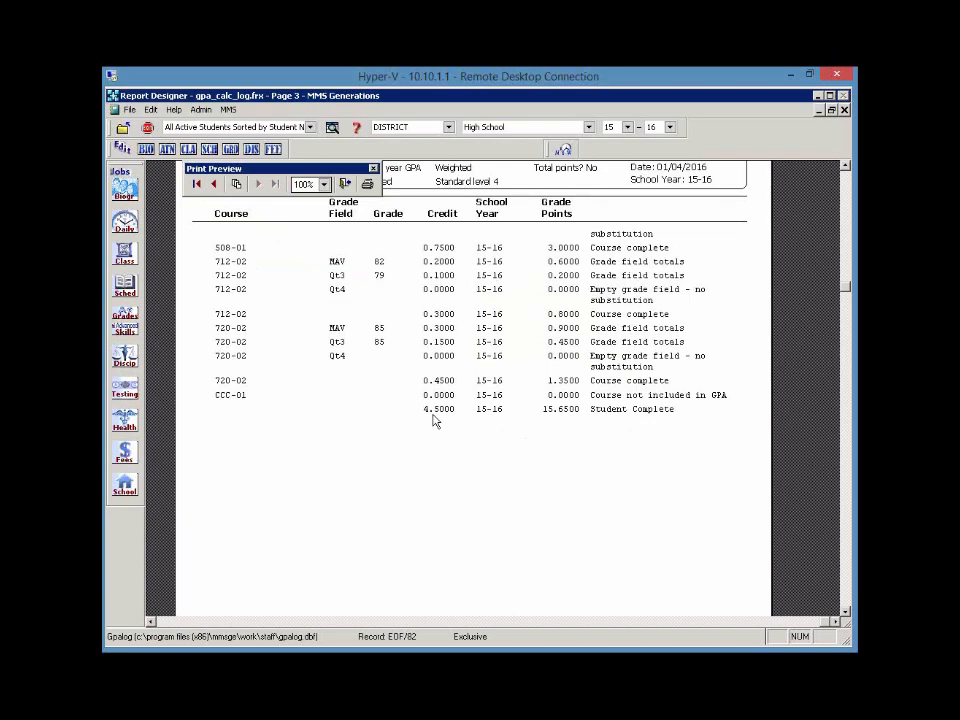
key(Escape)
Step: Recall the saved Q2 settings and review the grade fields included in the Term GPA
click(642, 334)
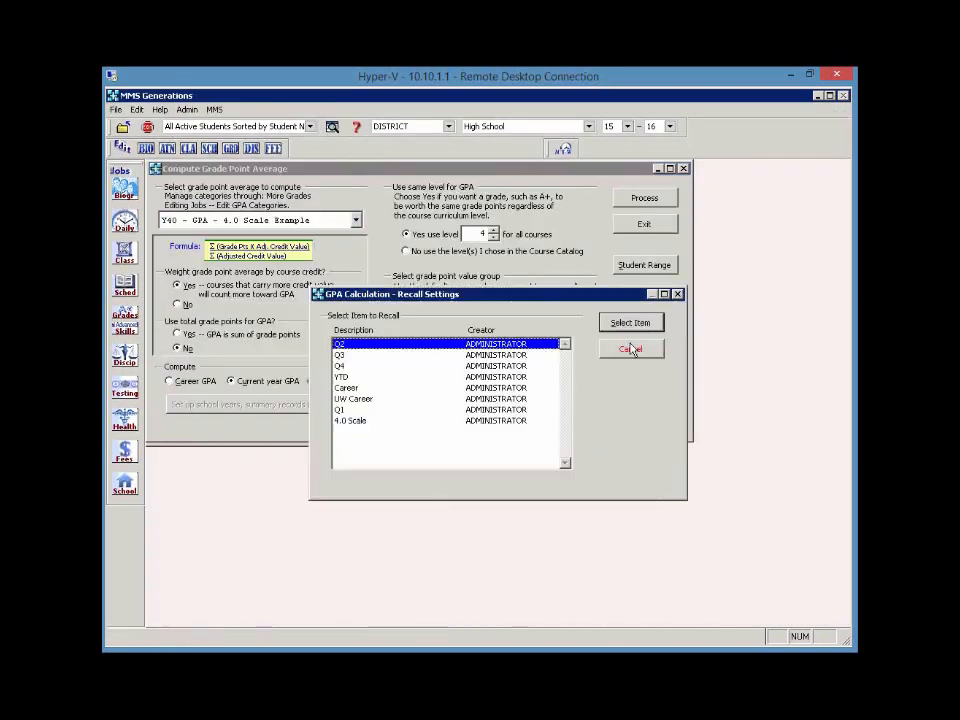
double_click(351, 347)
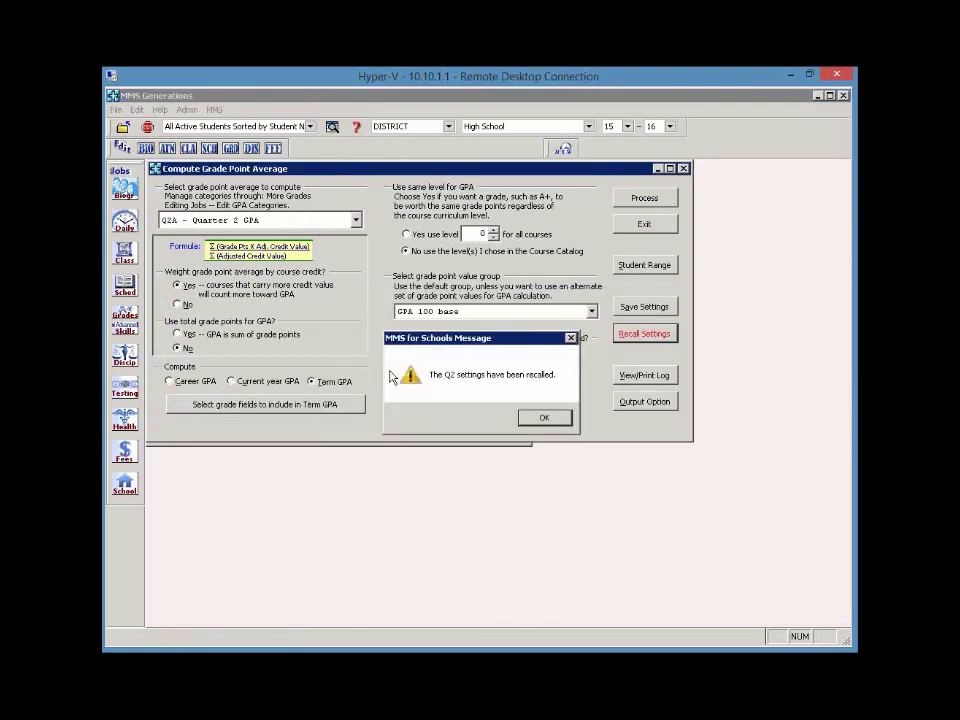
click(530, 417)
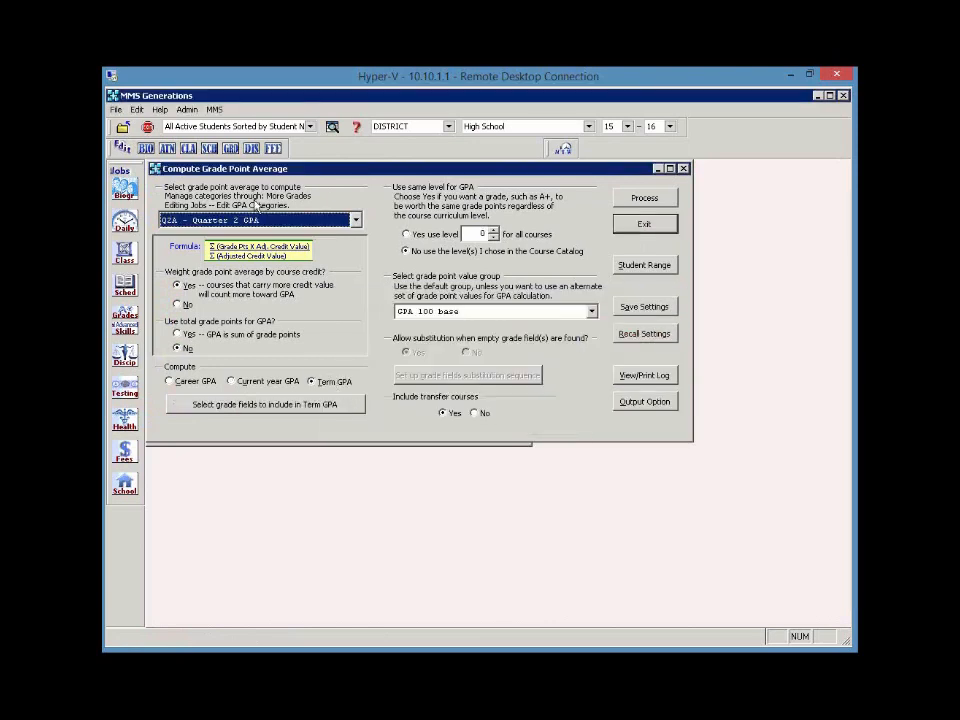
click(295, 410)
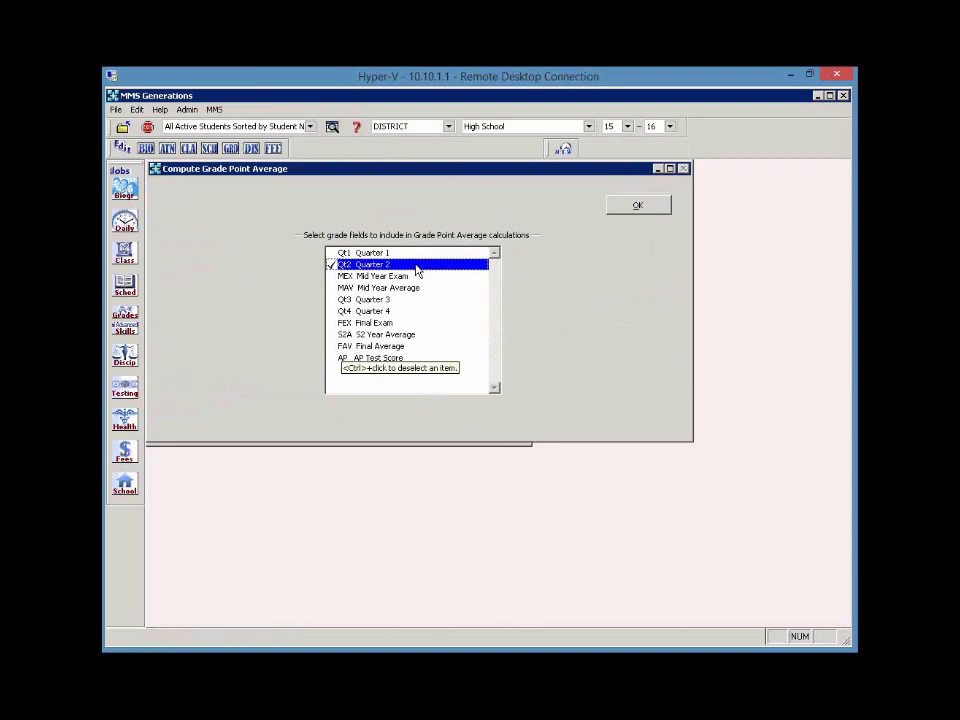
click(636, 204)
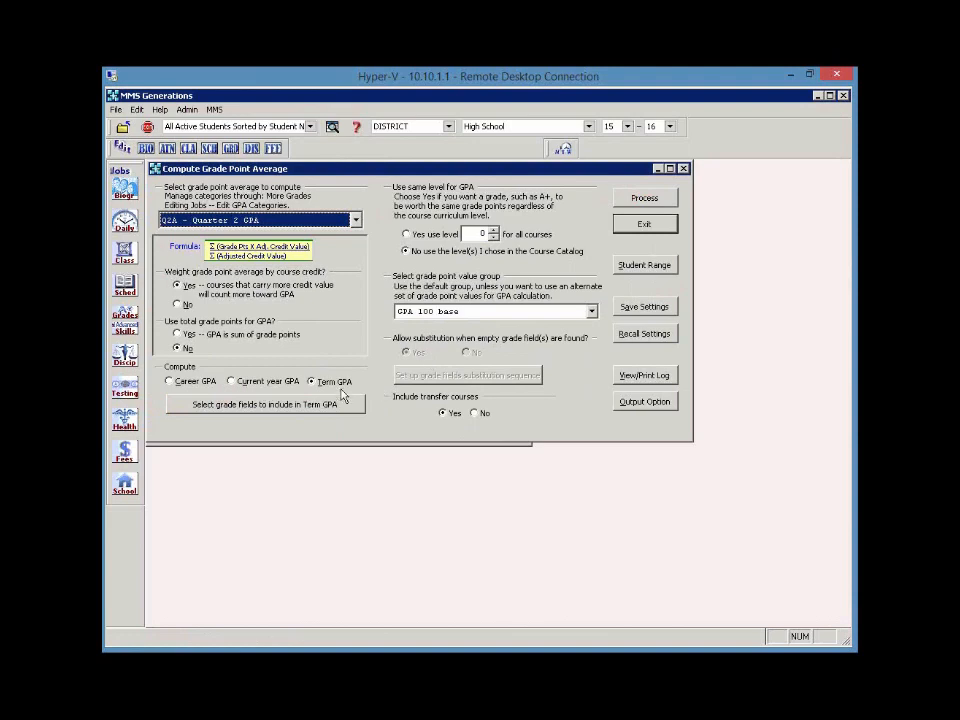
Step: Process the Q2A - Quarter 2 GPA category and view its calculation log and print options without printing
click(641, 199)
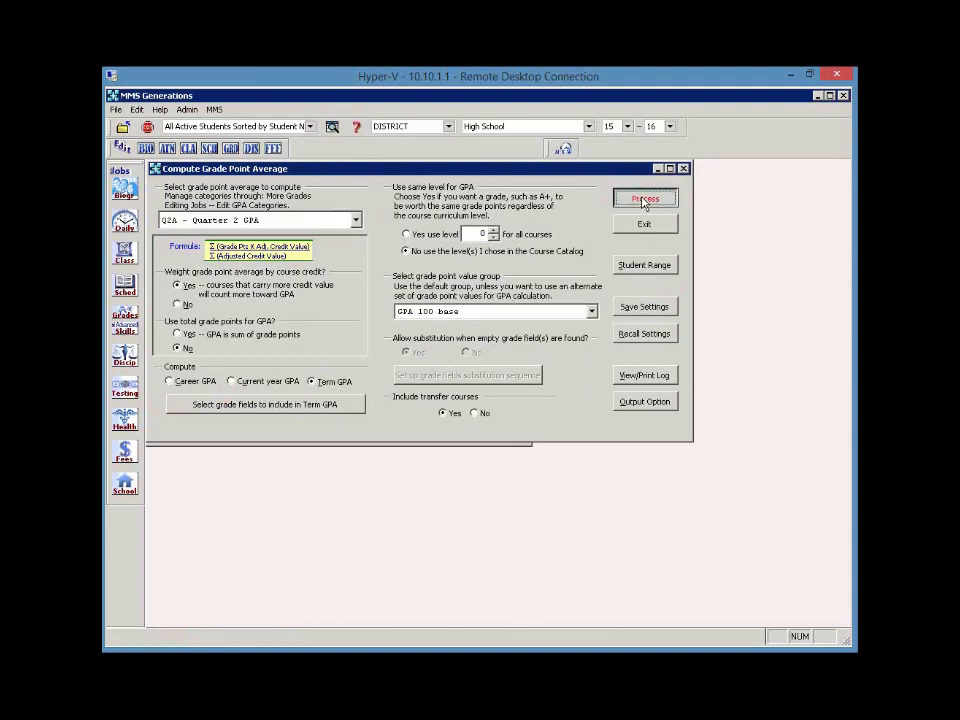
click(544, 420)
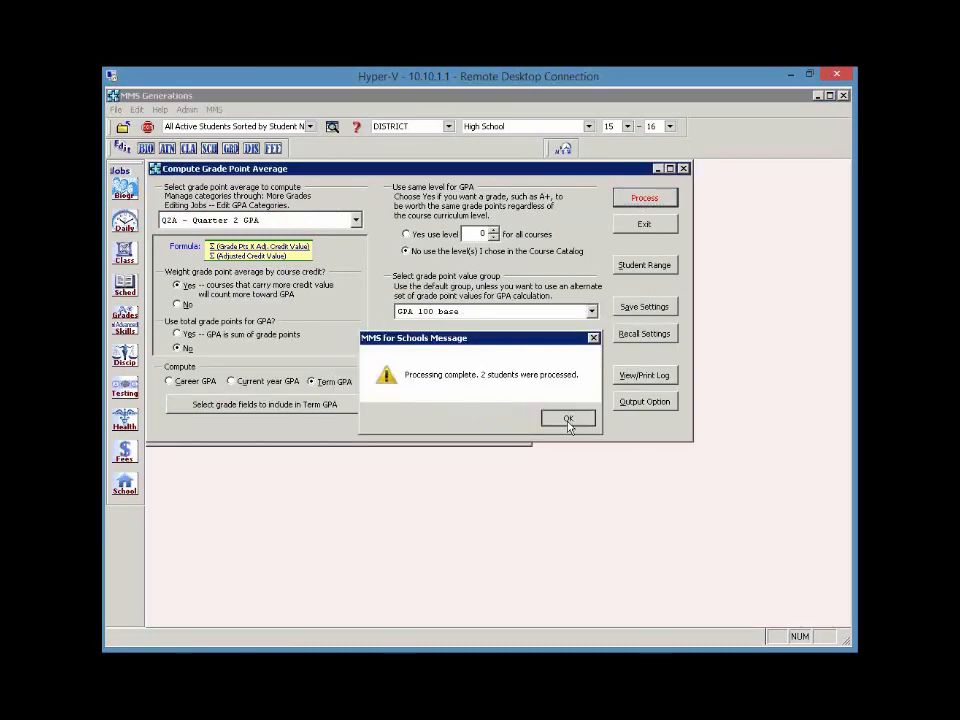
click(569, 419)
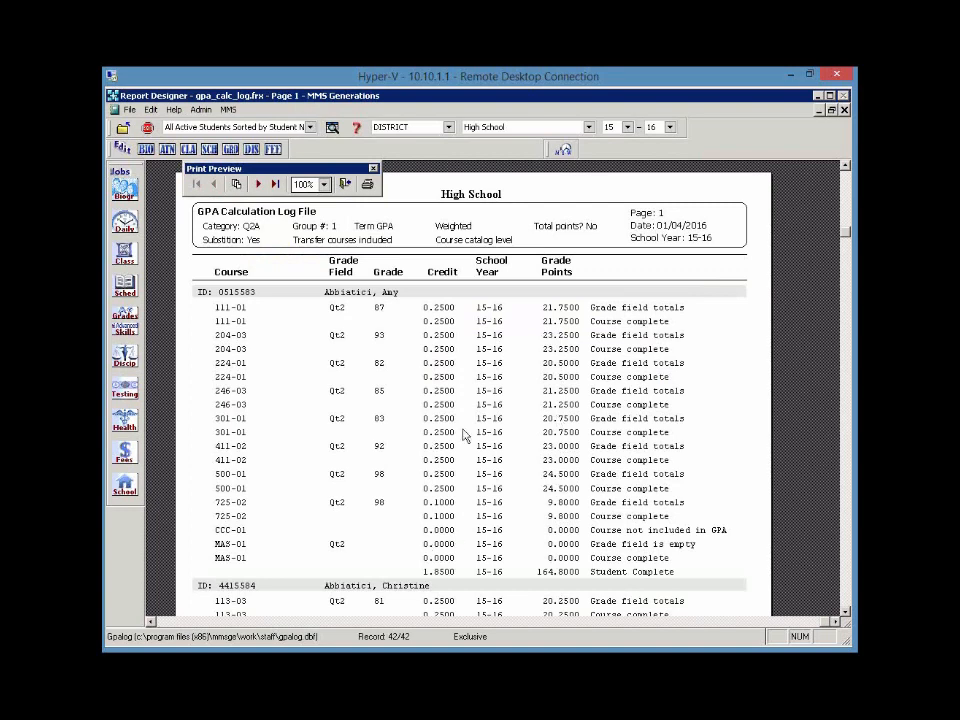
click(367, 185)
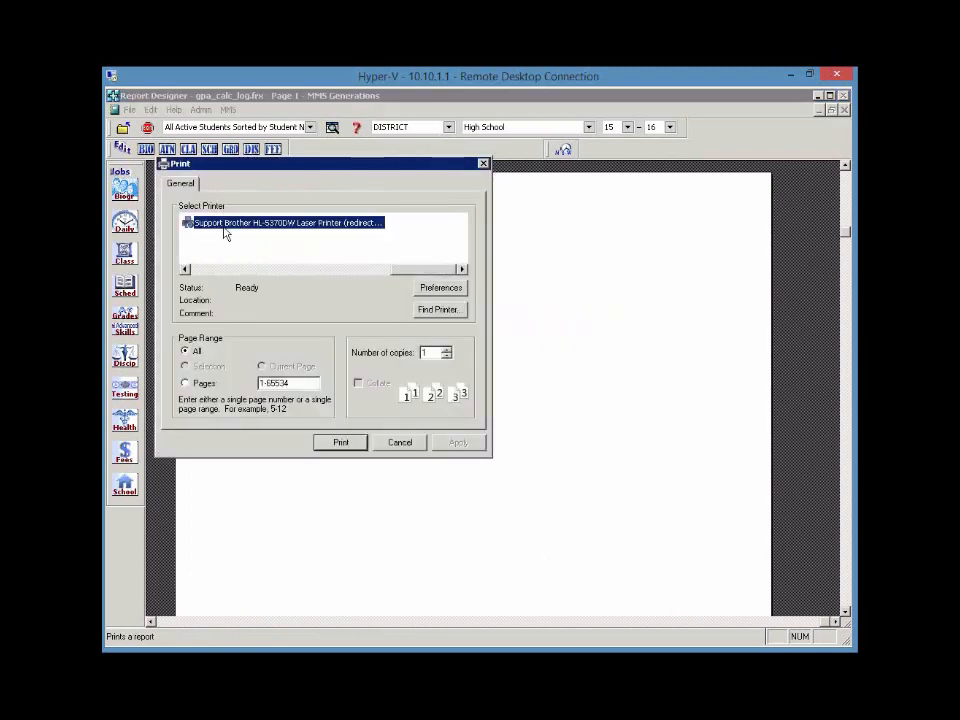
click(405, 443)
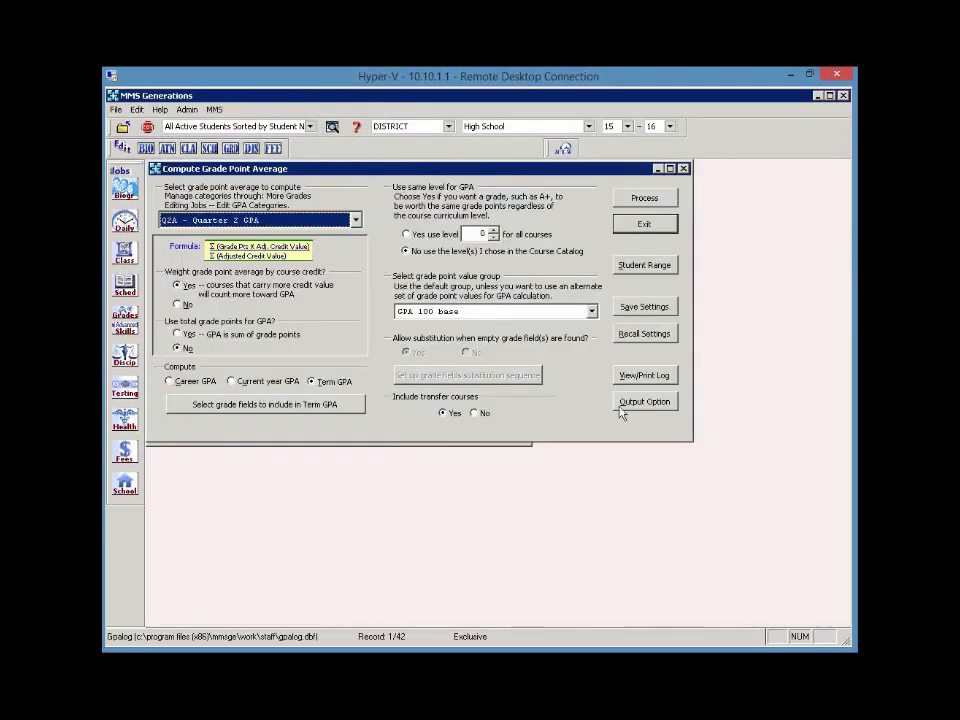
Step: Set the log output to an Excel file, GPACalc.XLS, stored in the PRWout folder of the client computer's C drive
click(625, 410)
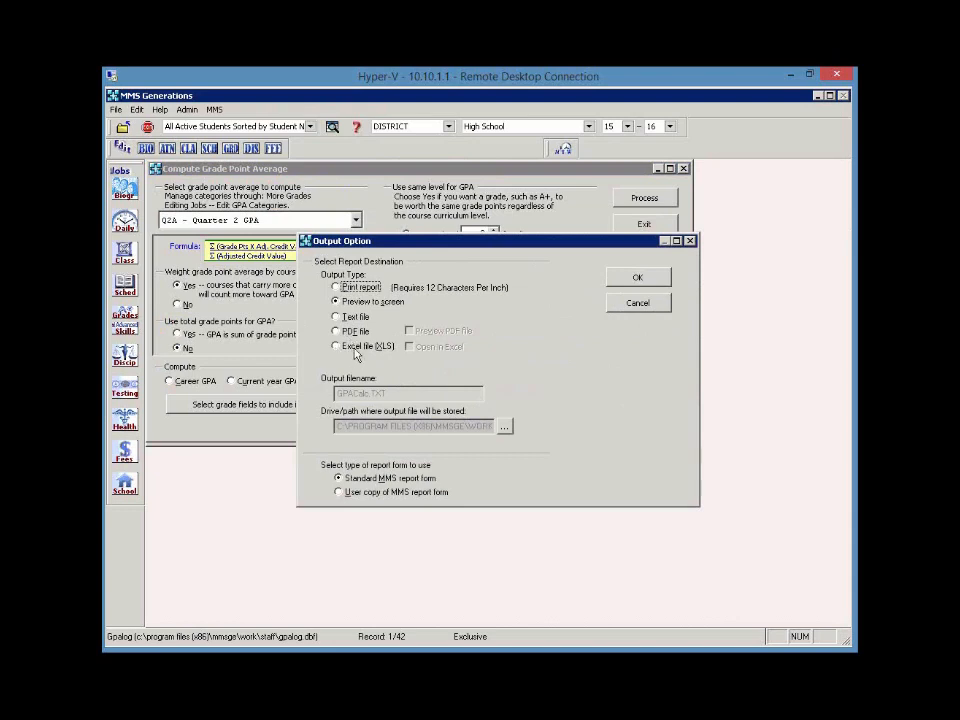
click(356, 348)
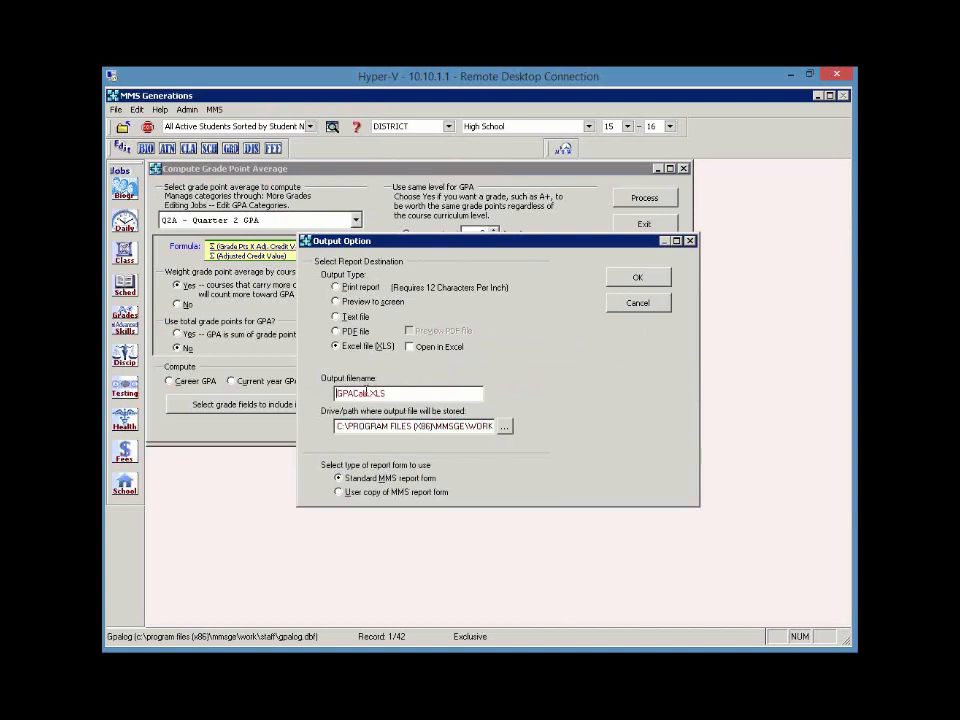
click(506, 432)
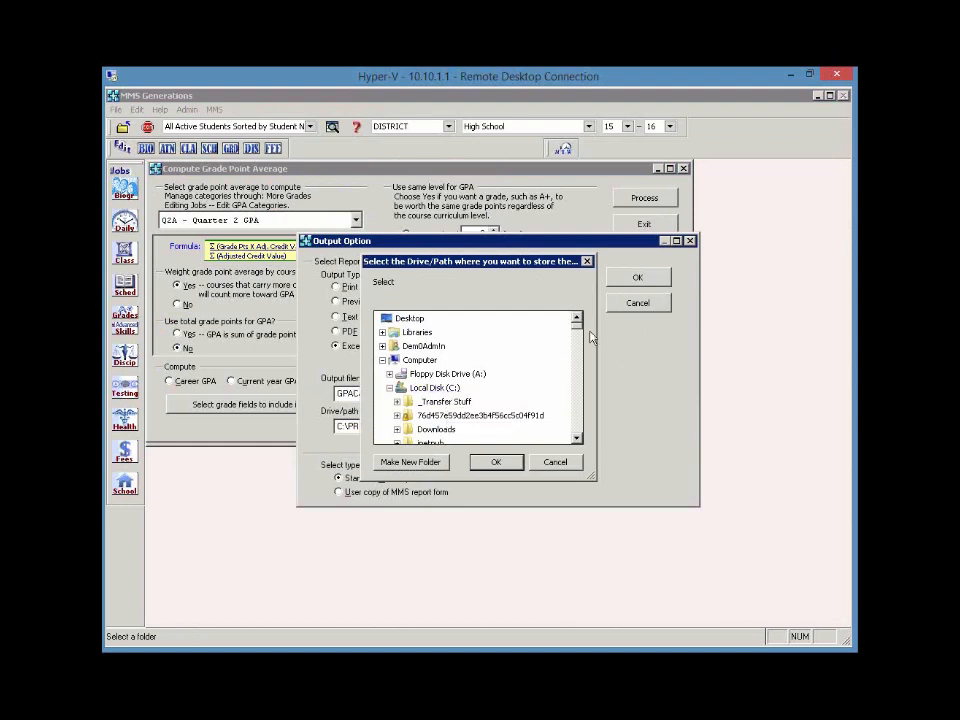
drag(577, 333, 580, 444)
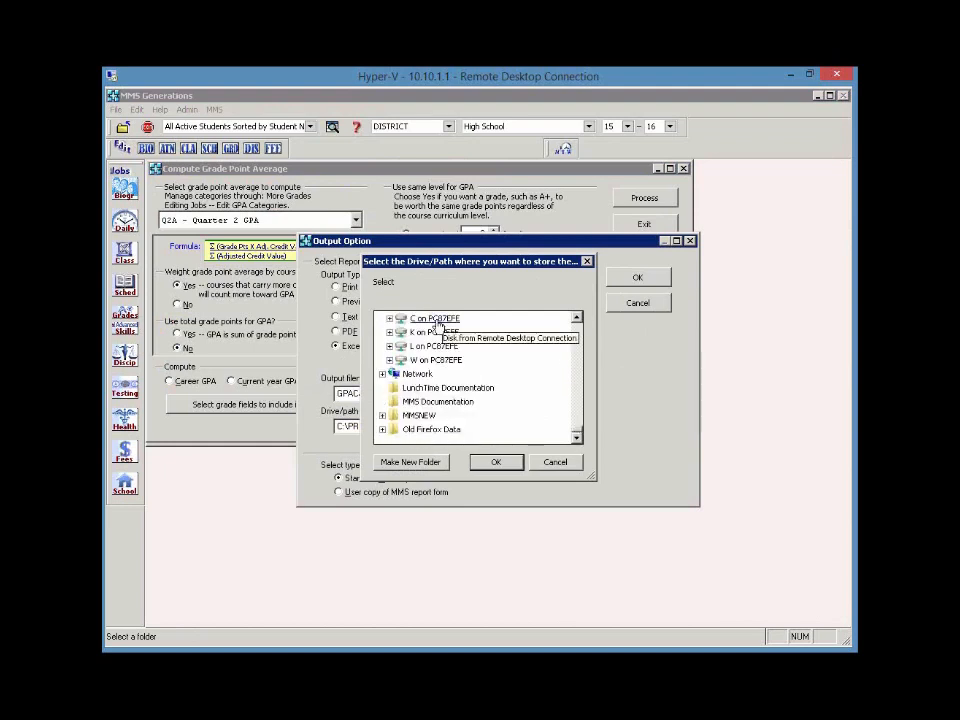
click(389, 318)
scroll(392, 370, down, 3)
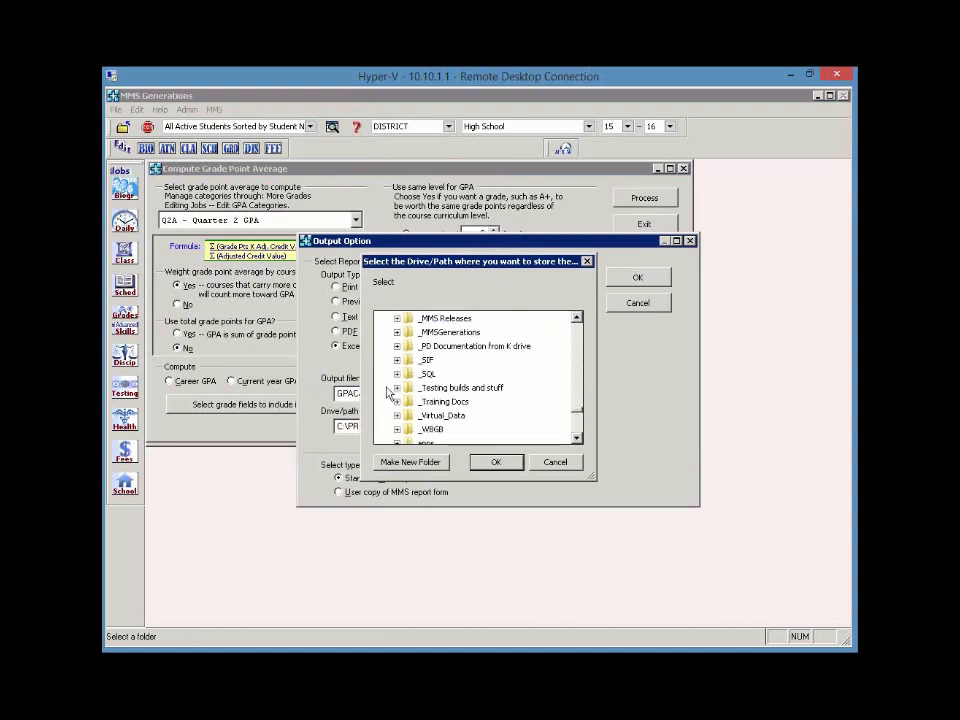
scroll(389, 393, down, 3)
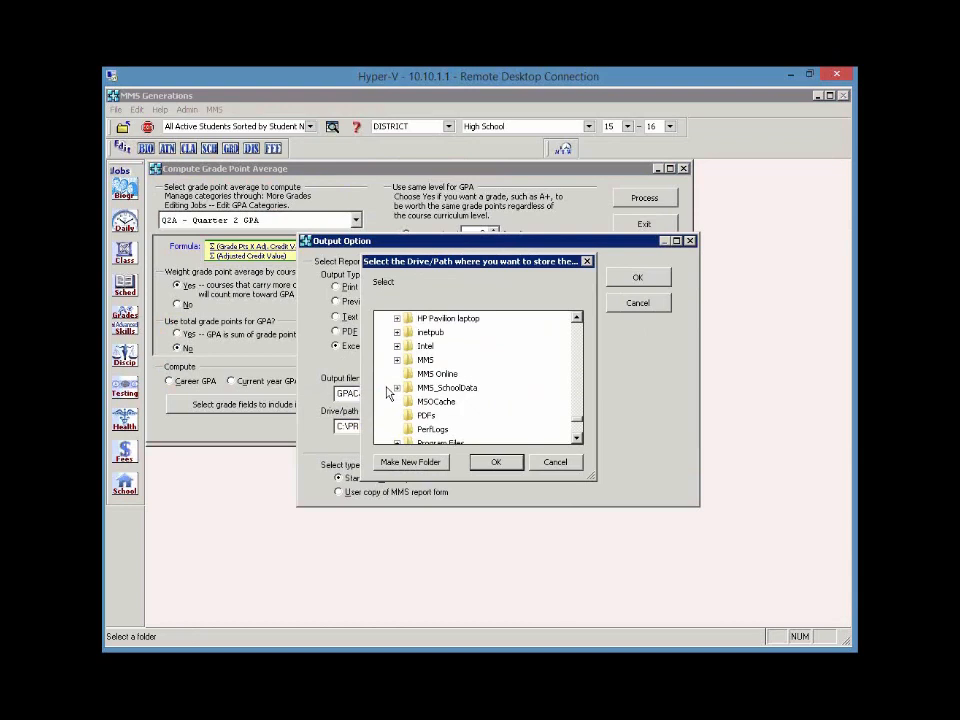
scroll(389, 393, down, 3)
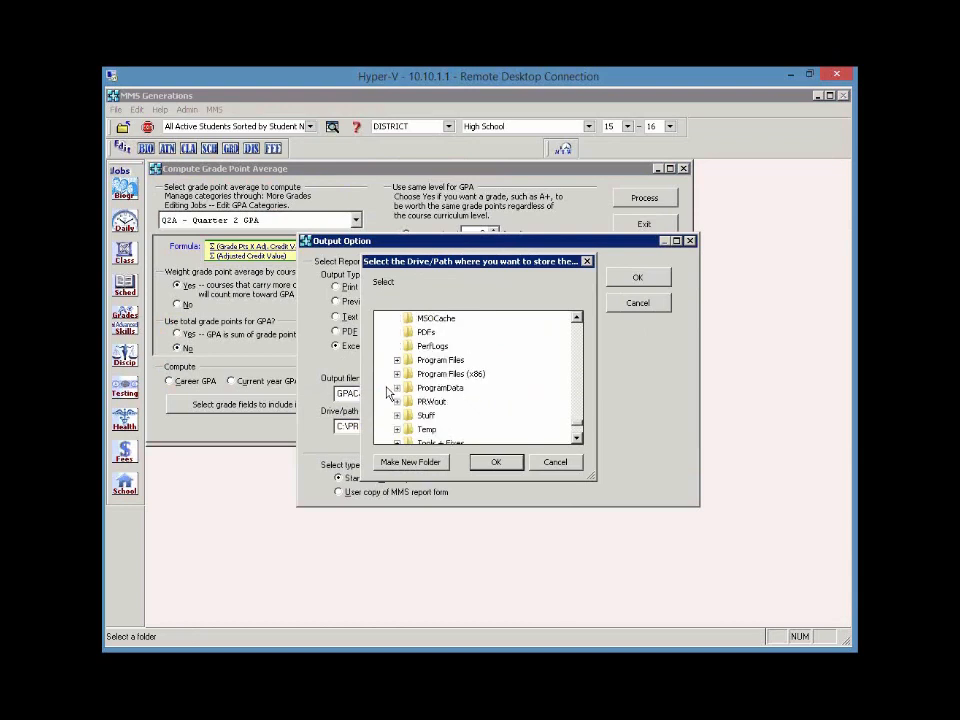
double_click(442, 406)
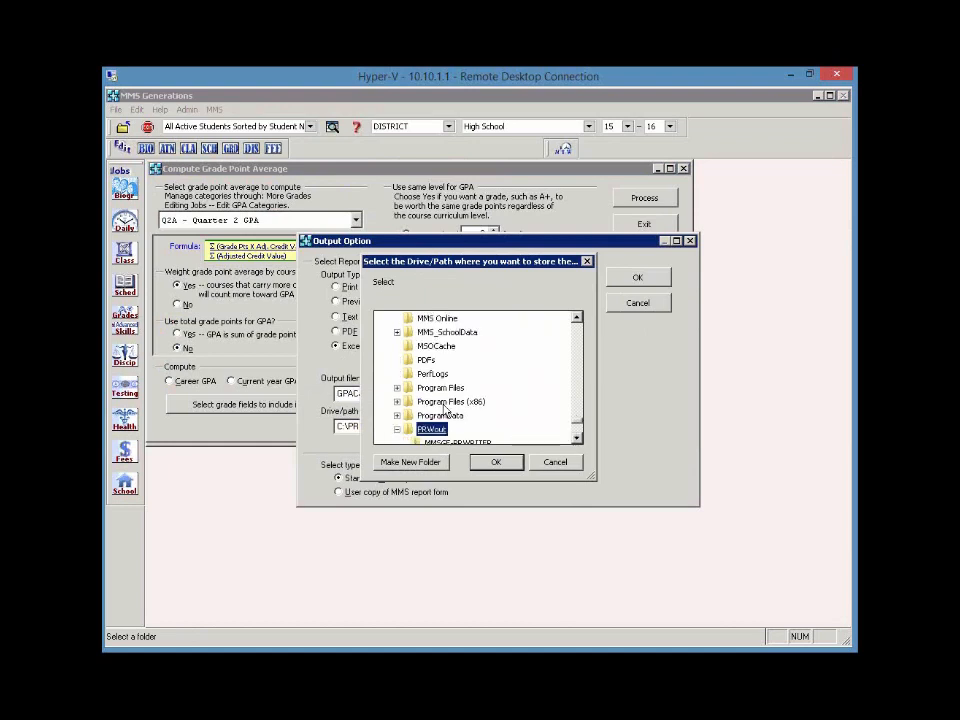
click(497, 463)
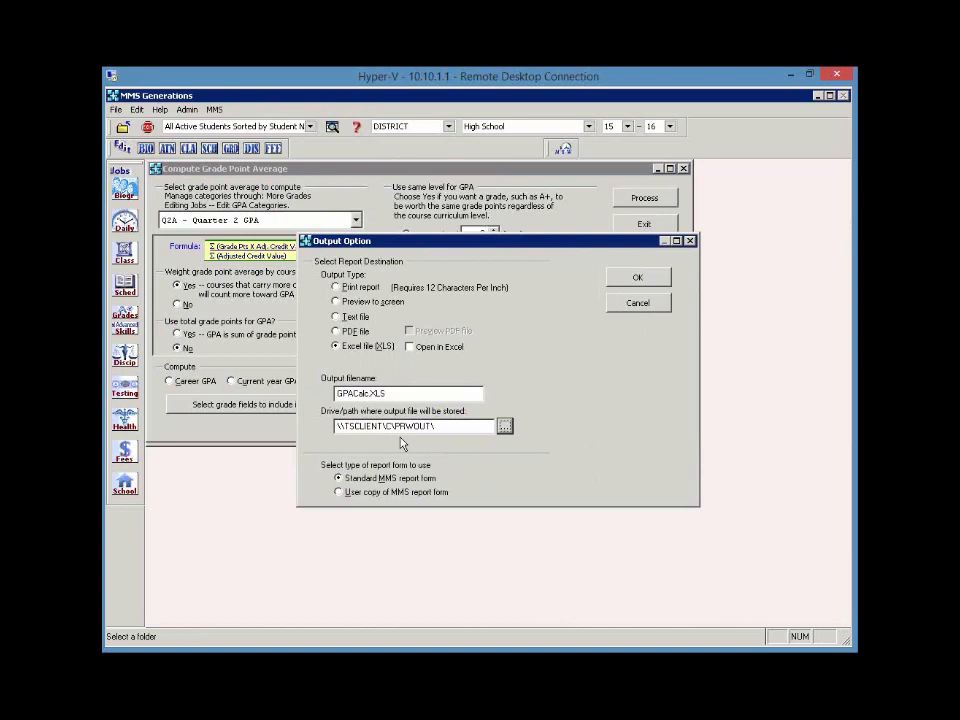
click(635, 282)
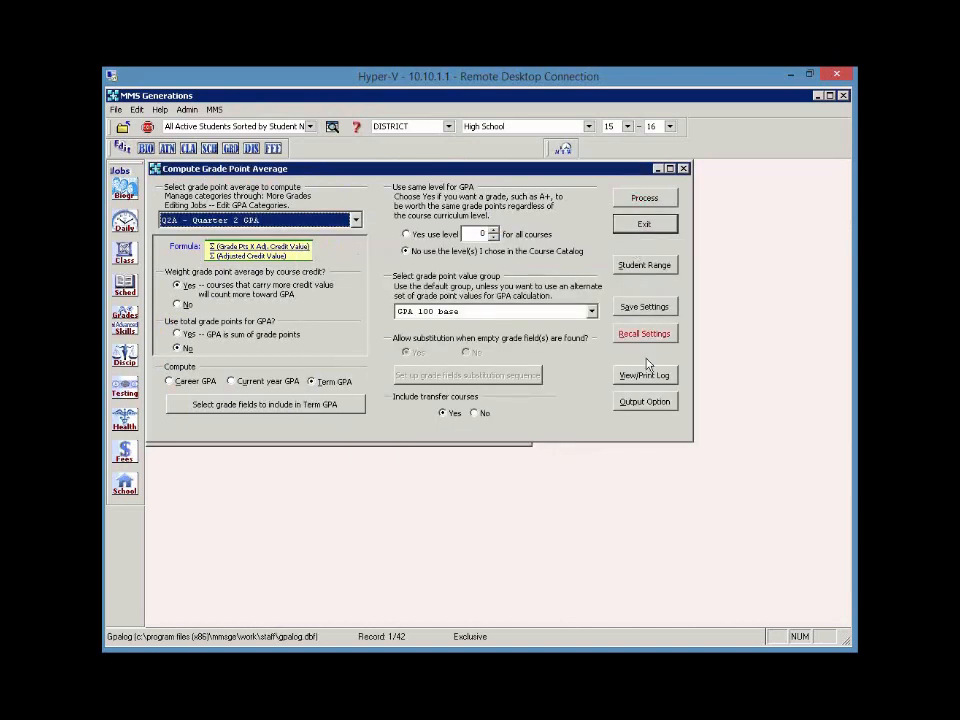
Step: Export the GPA calculation log to the Excel file, and set the output type back to Preview to screen
click(645, 379)
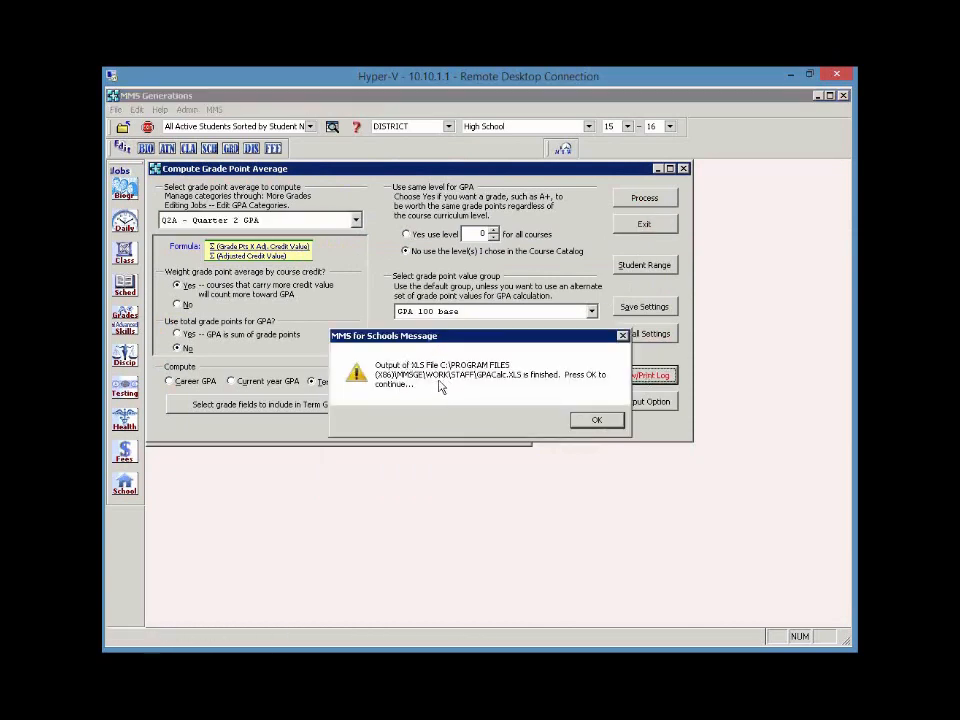
click(597, 420)
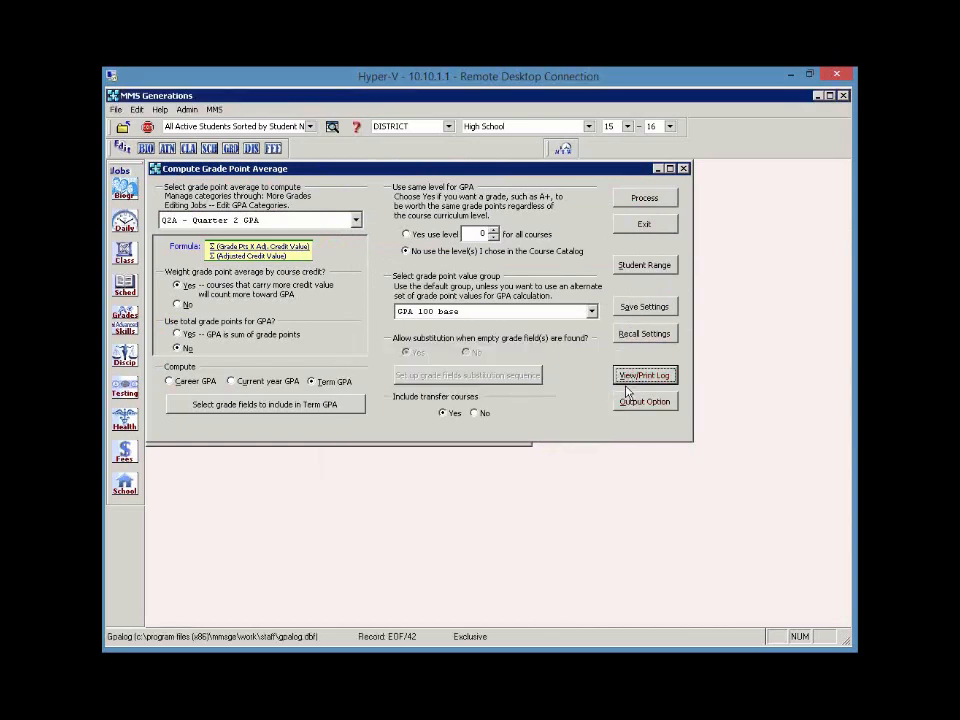
click(624, 404)
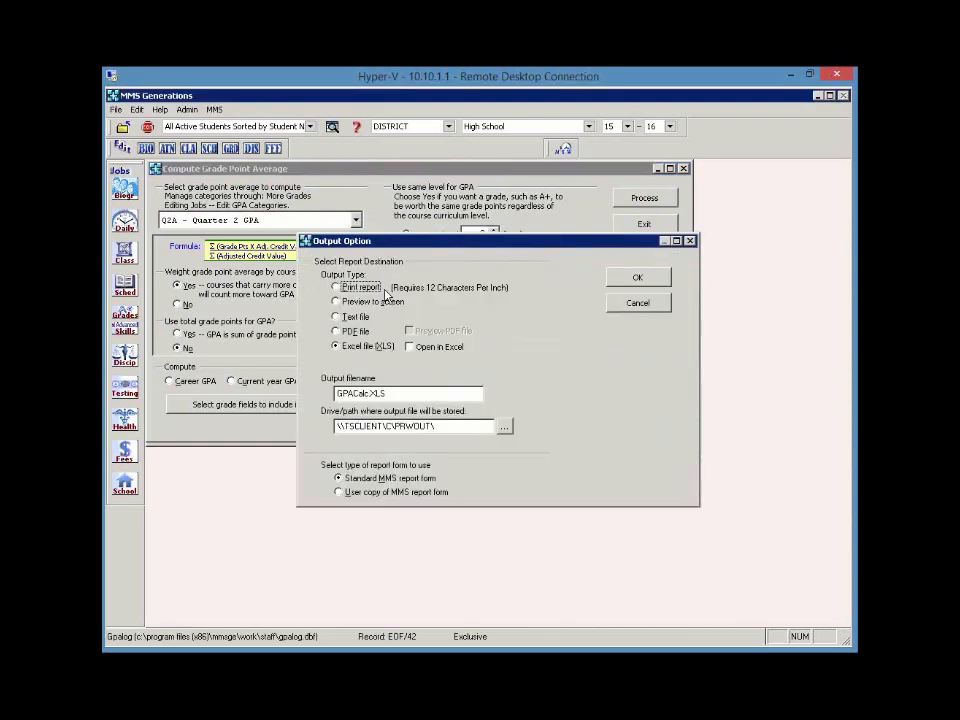
click(354, 302)
click(636, 278)
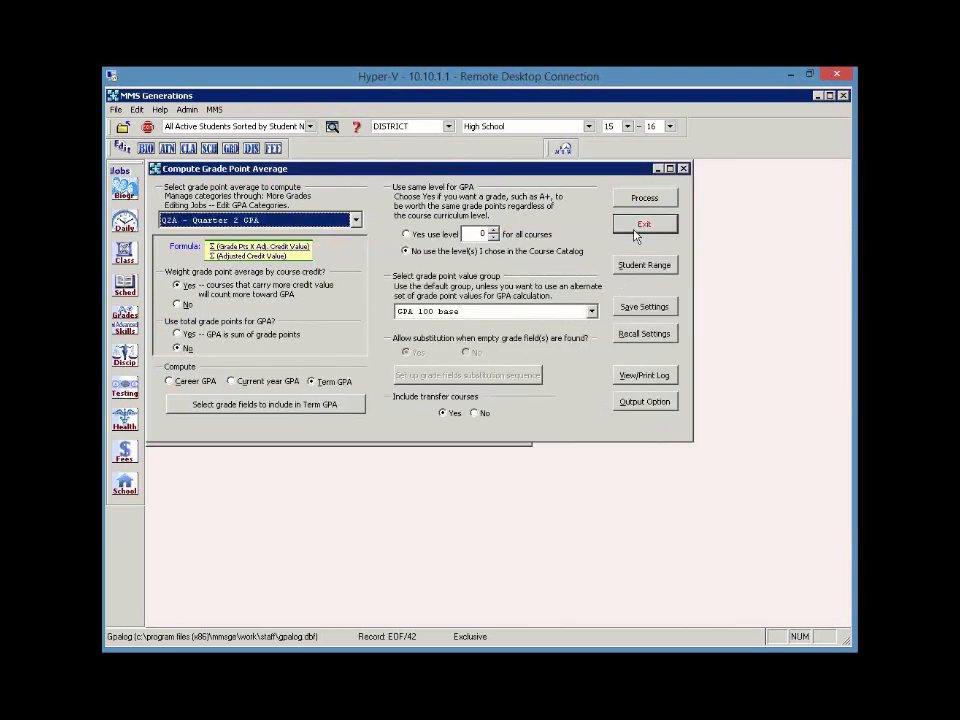
Step: Leave the GPA computation, review the student's stored GPA records under GPA/Class Rank, and close the student grades
click(636, 226)
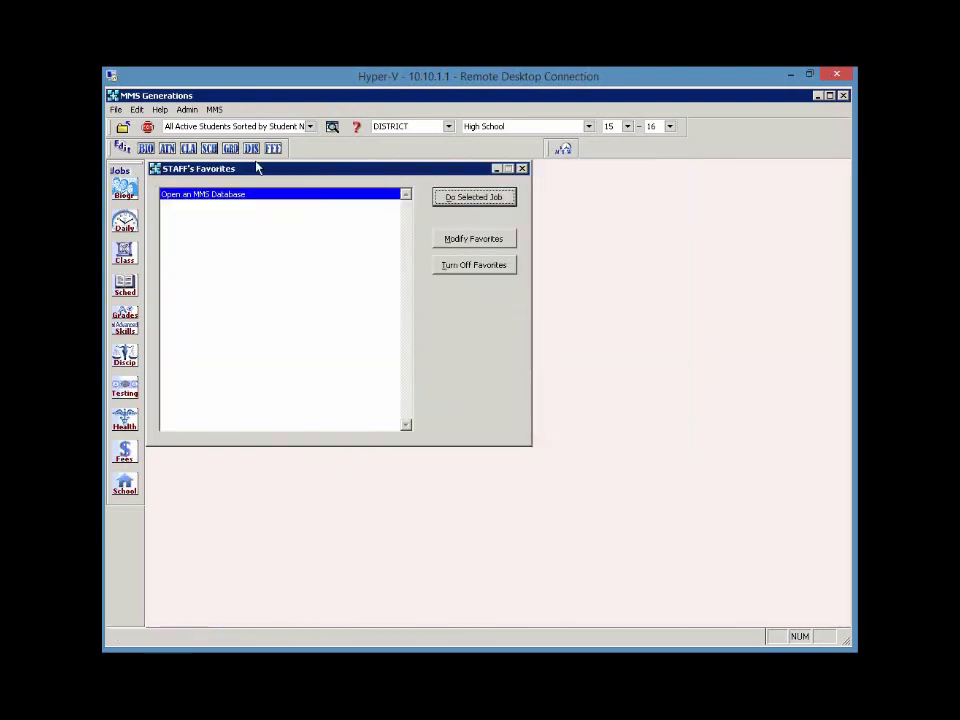
click(231, 149)
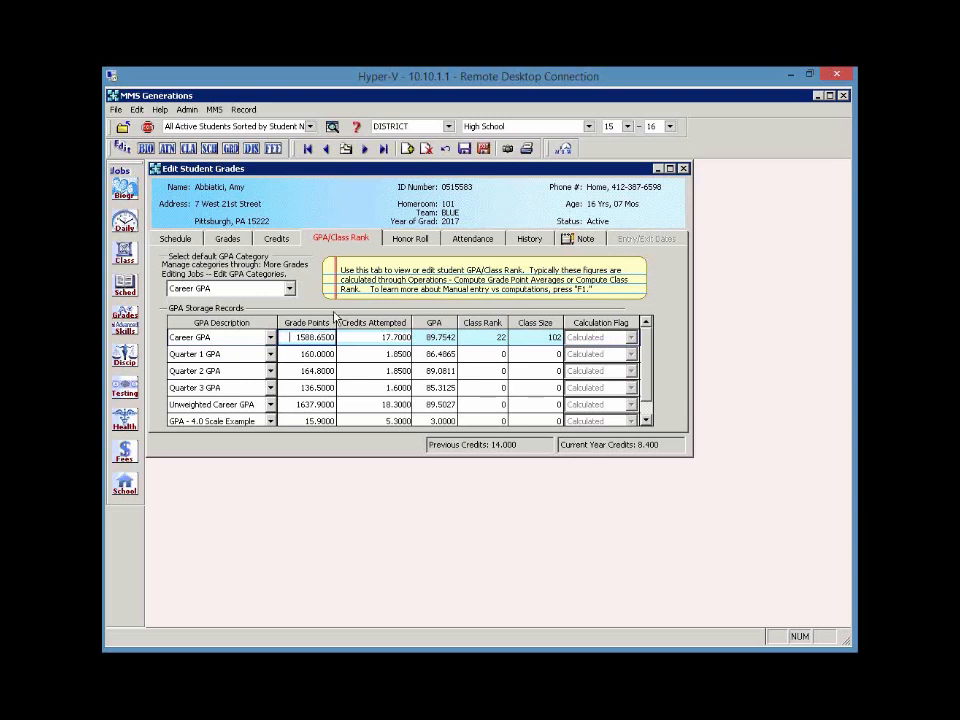
click(486, 150)
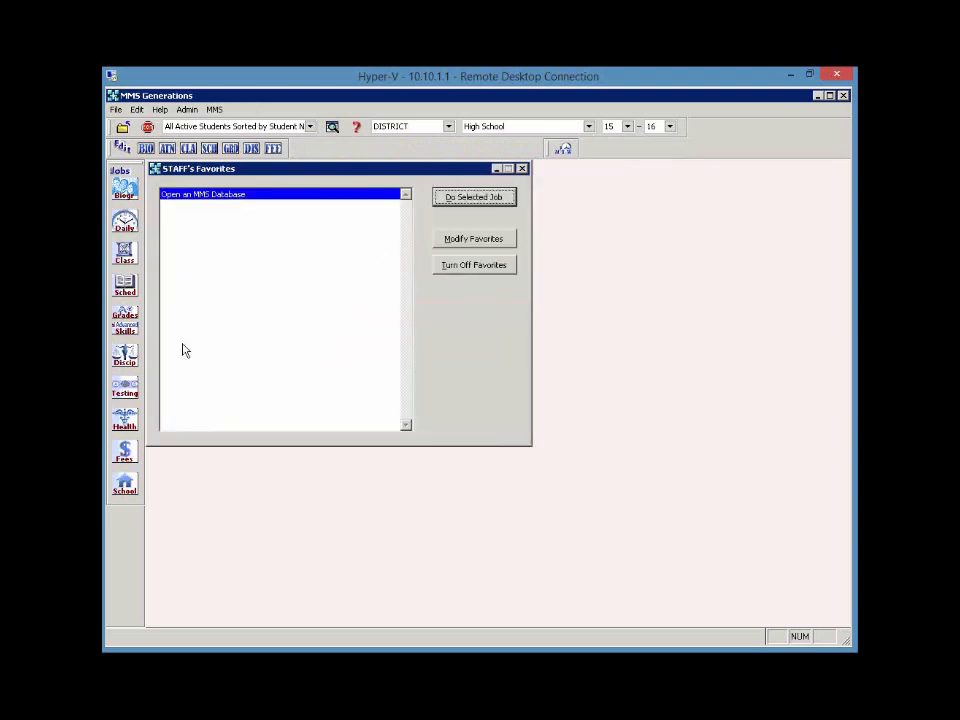
Step: Open Compute Grade Point Average, compute CAR as a Career GPA, and include the 2015-16 school year in it
click(126, 328)
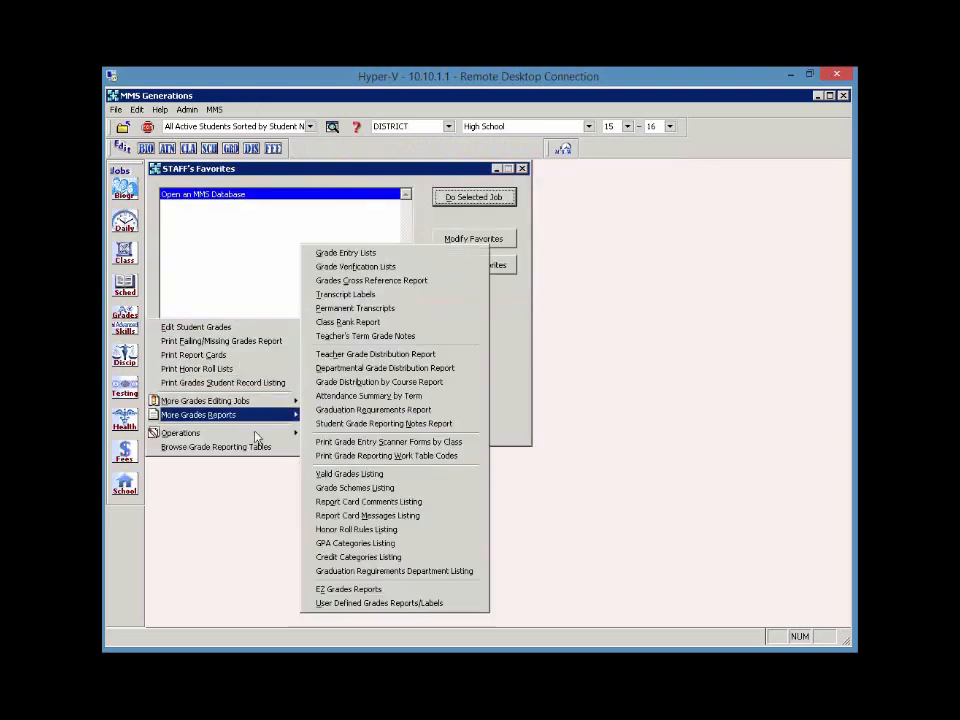
mouse_move(256, 438)
click(376, 377)
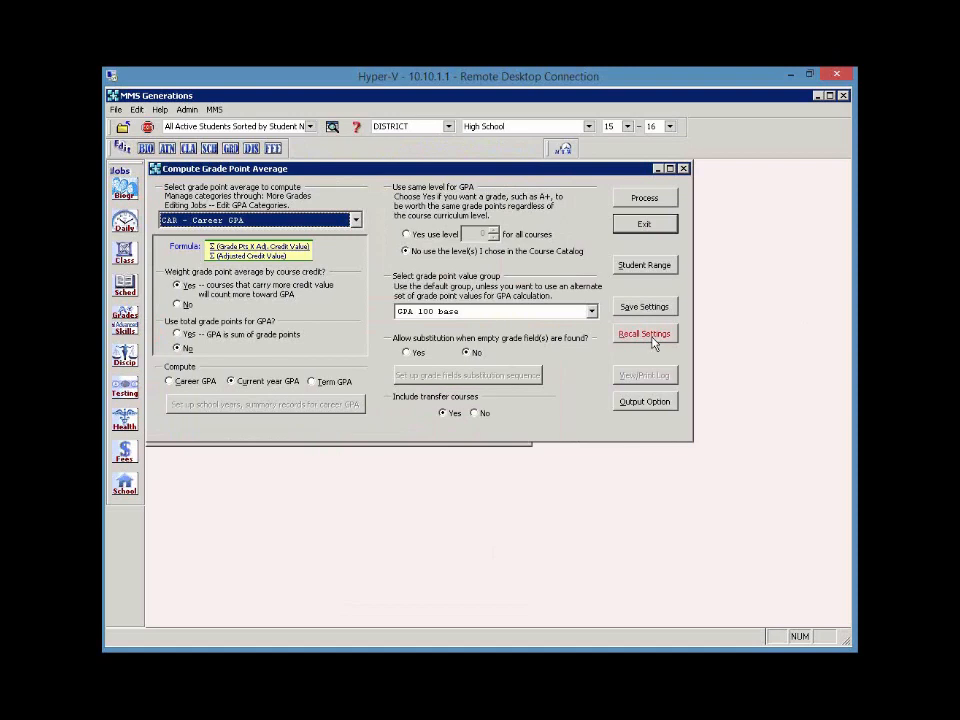
click(183, 386)
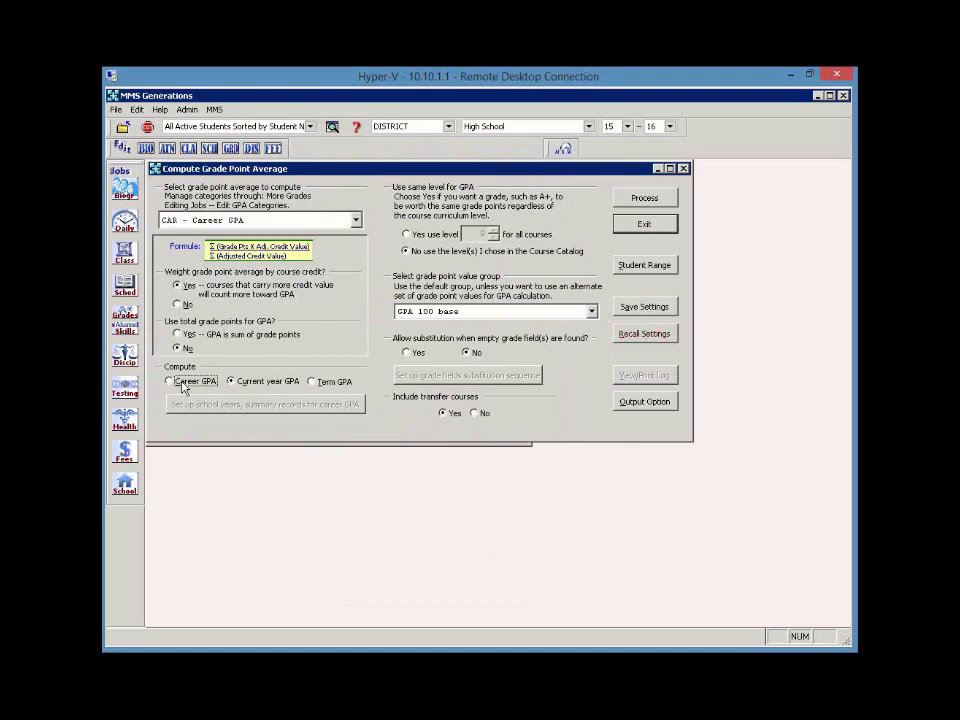
click(206, 404)
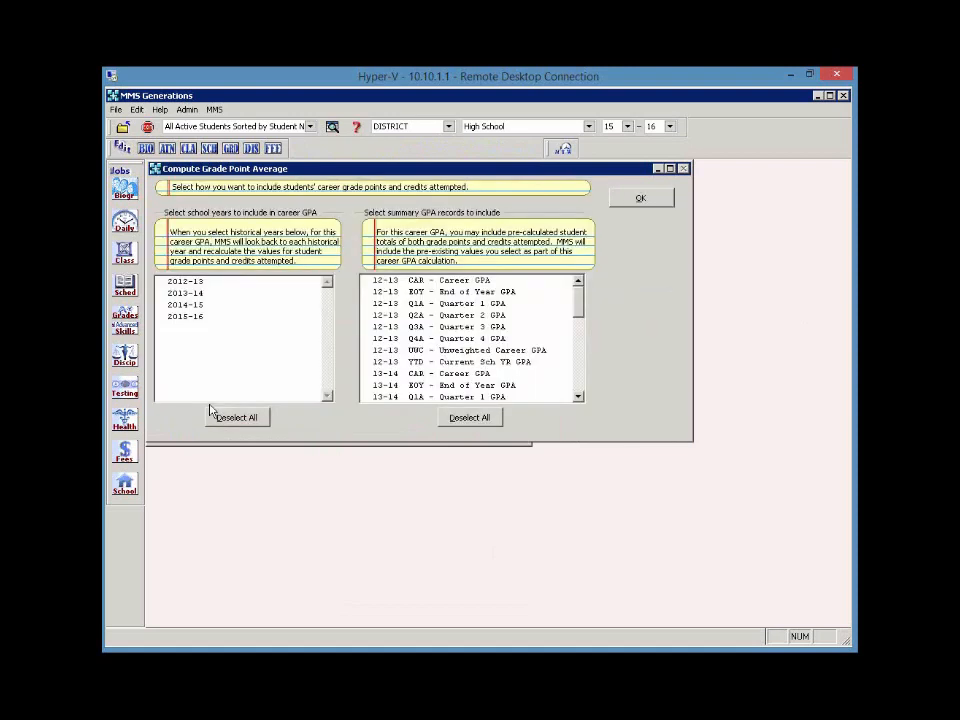
click(190, 317)
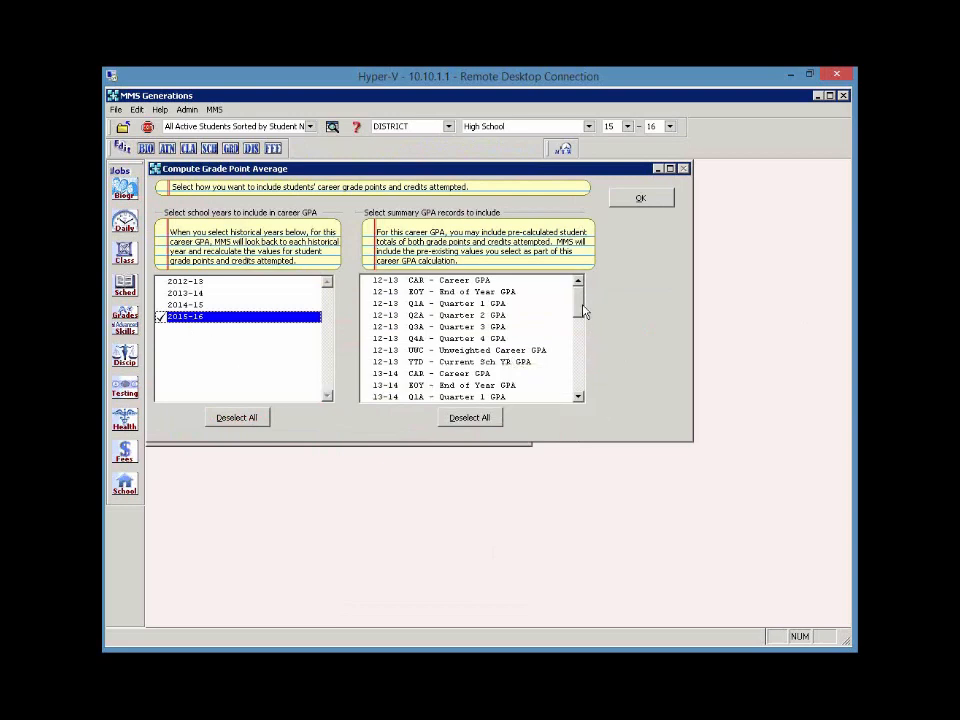
Step: Include the 14-15 CAR - Career GPA summary record in the calculation and accept the career GPA setup
scroll(583, 364, down, 1)
scroll(583, 364, down, 7)
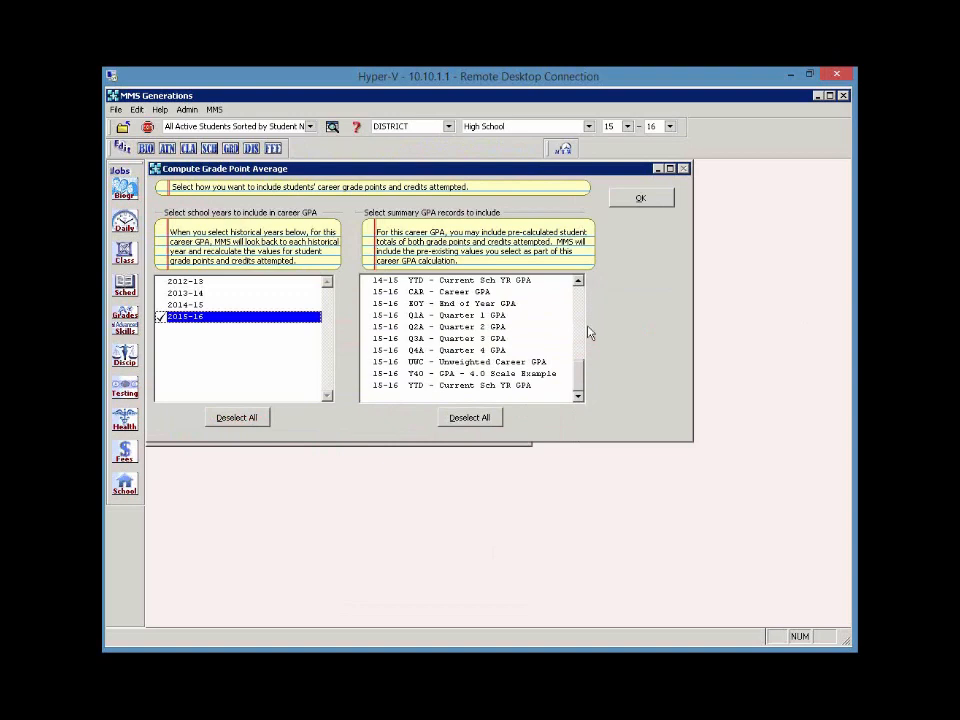
scroll(574, 311, up, 3)
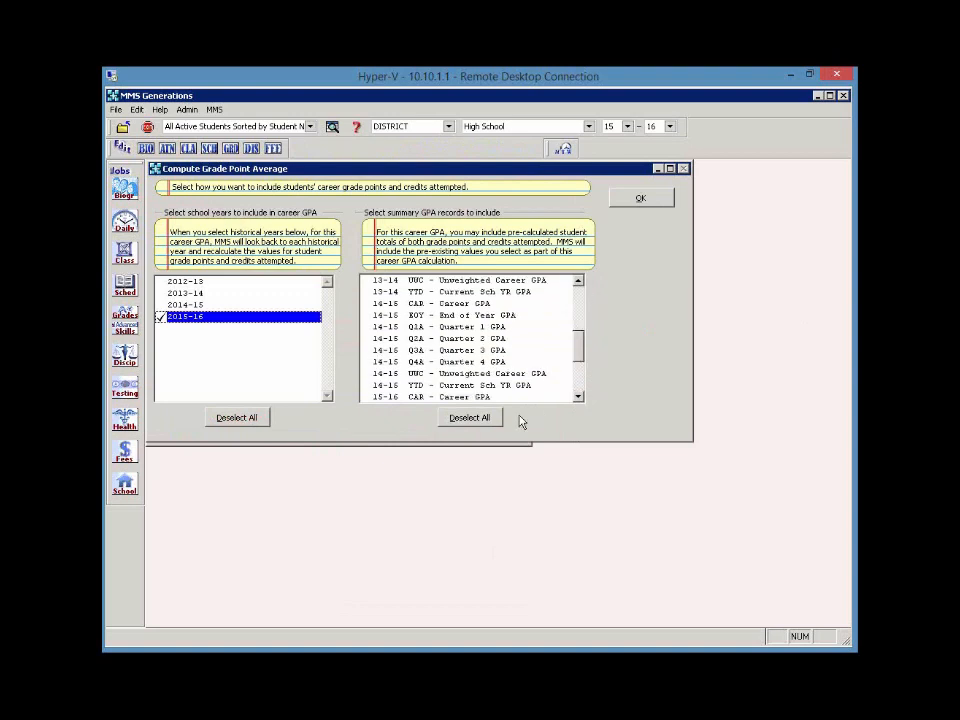
click(492, 304)
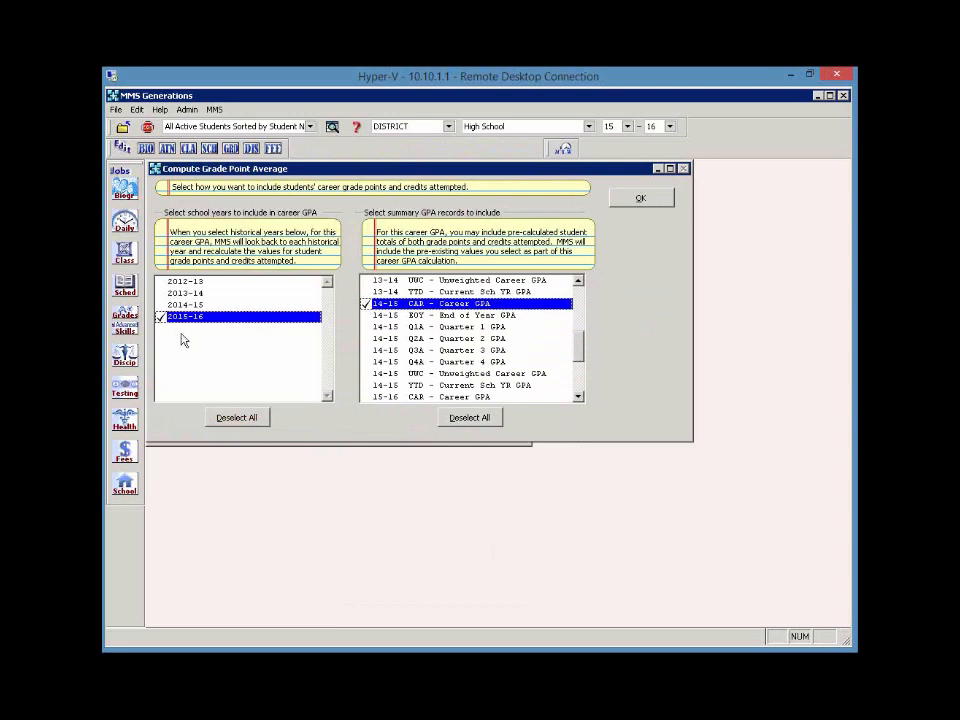
click(625, 202)
Step: Limit the student range to the first two students in the list, and back out of processing Career GPA
click(644, 265)
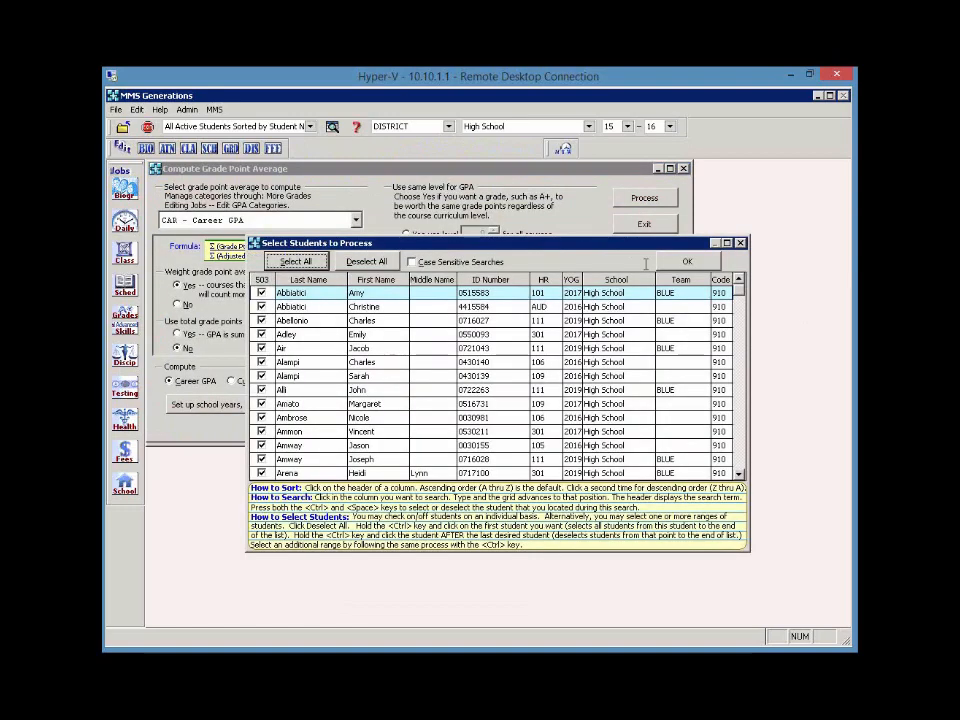
ctrl+click(260, 322)
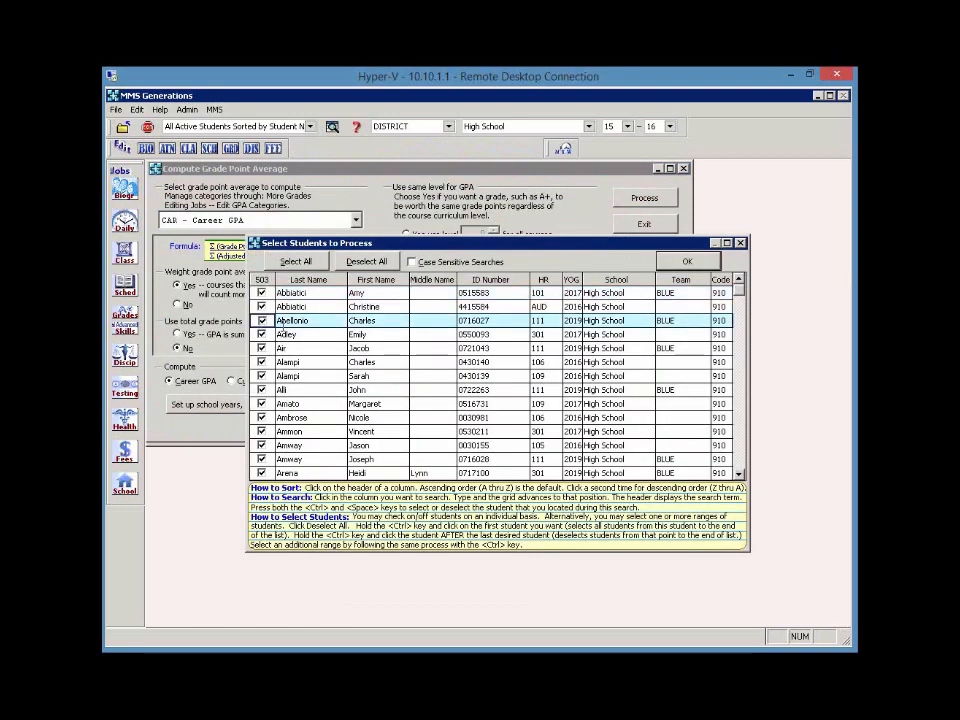
click(687, 261)
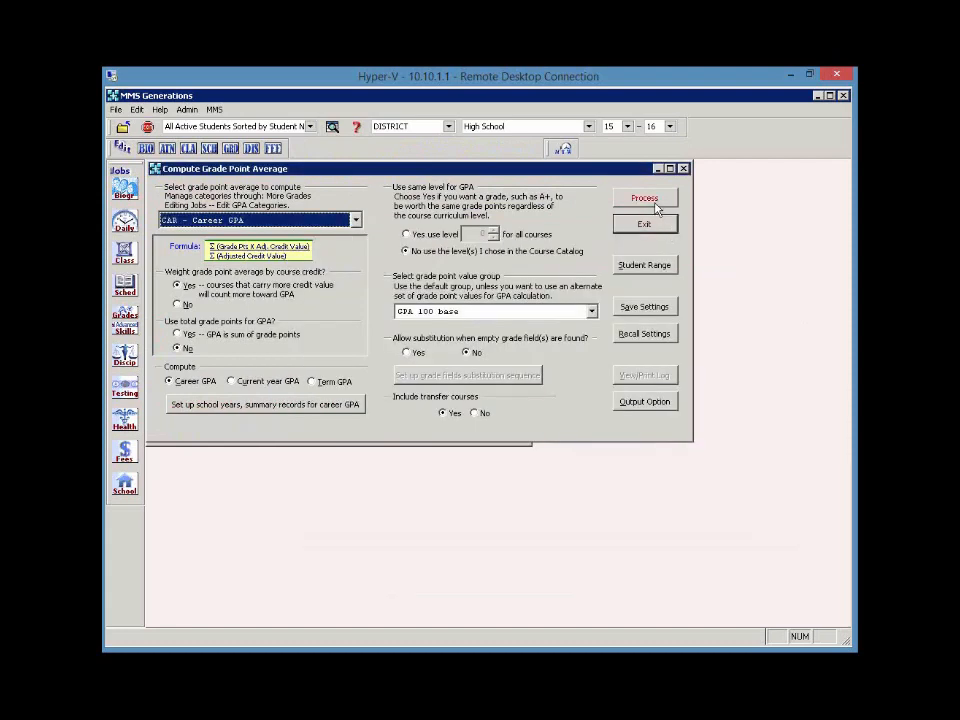
click(655, 200)
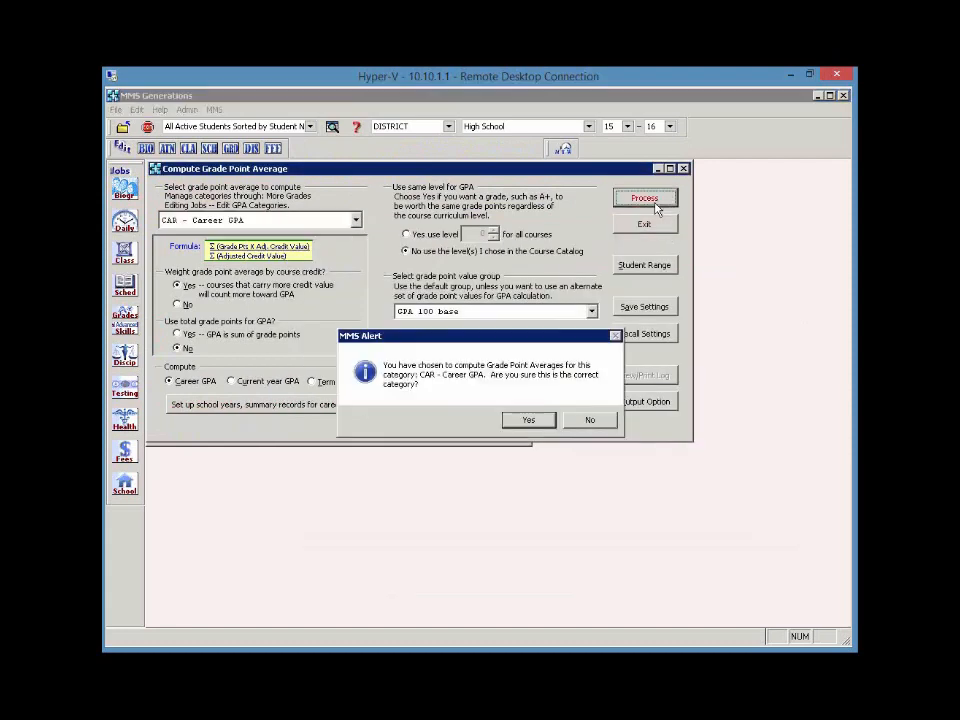
click(600, 420)
Step: Allow substitution for empty grade fields and build the default grade field substitution sequence
click(409, 353)
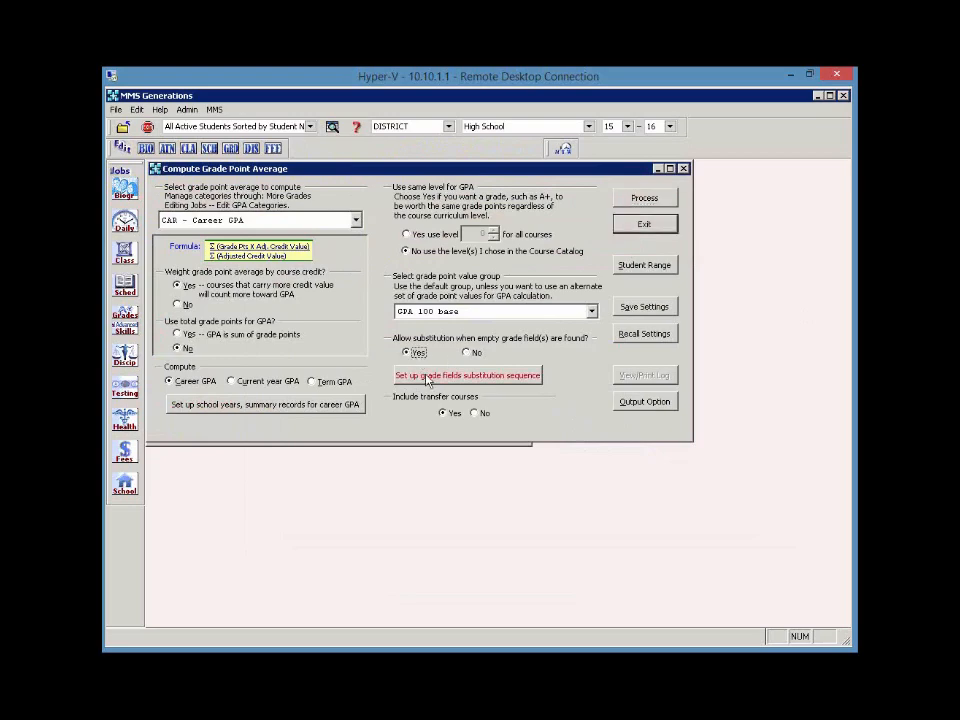
click(440, 376)
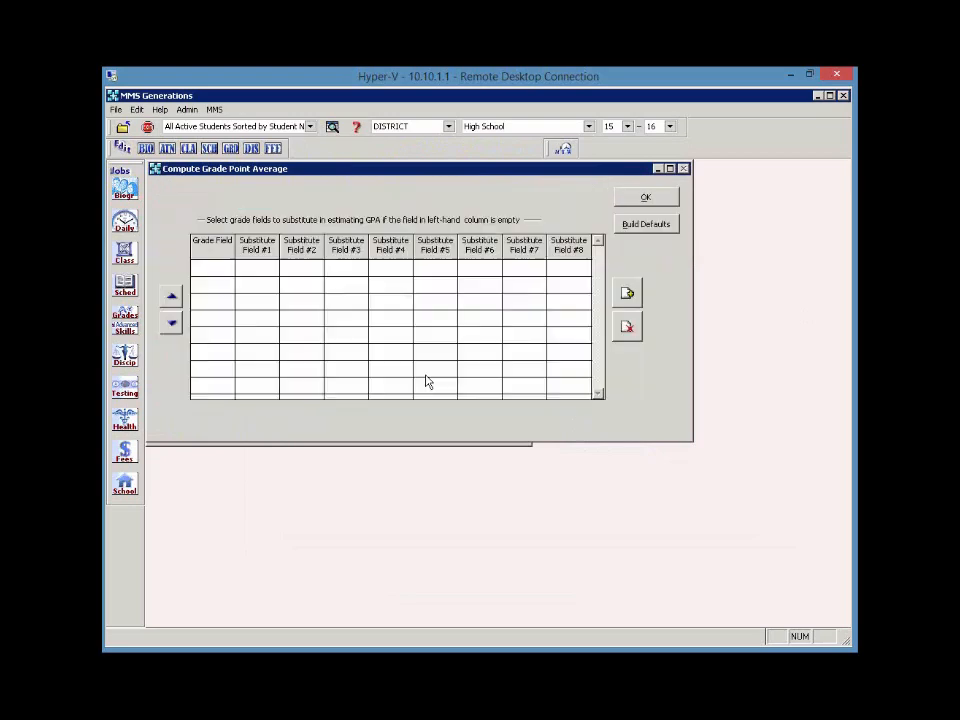
click(642, 224)
click(643, 198)
Step: Process the CAR - Career GPA category for the selected students
click(648, 200)
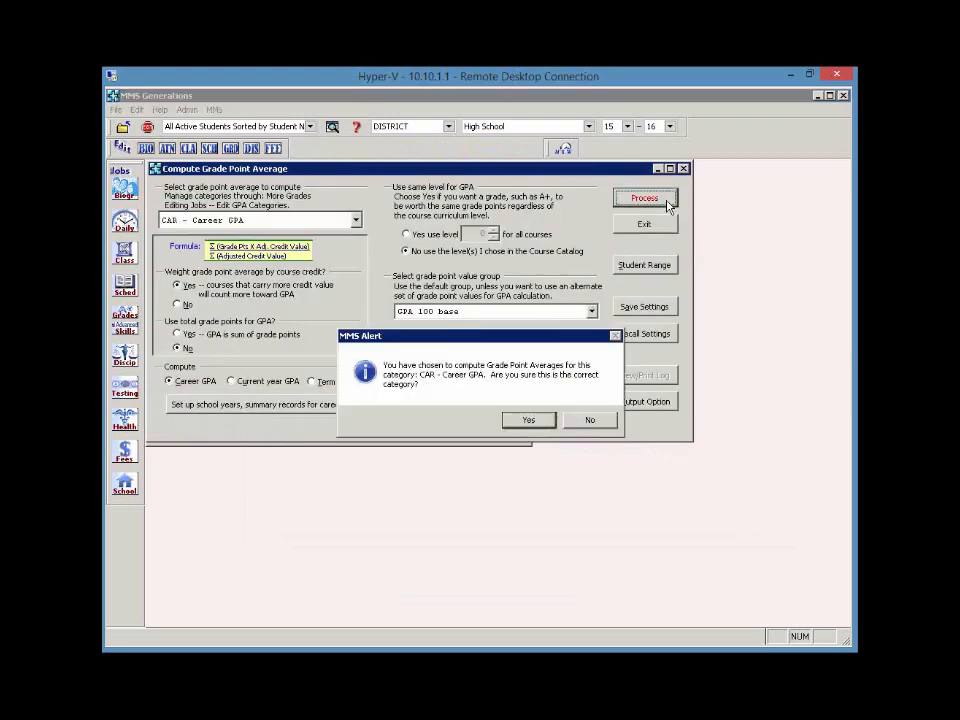
click(534, 414)
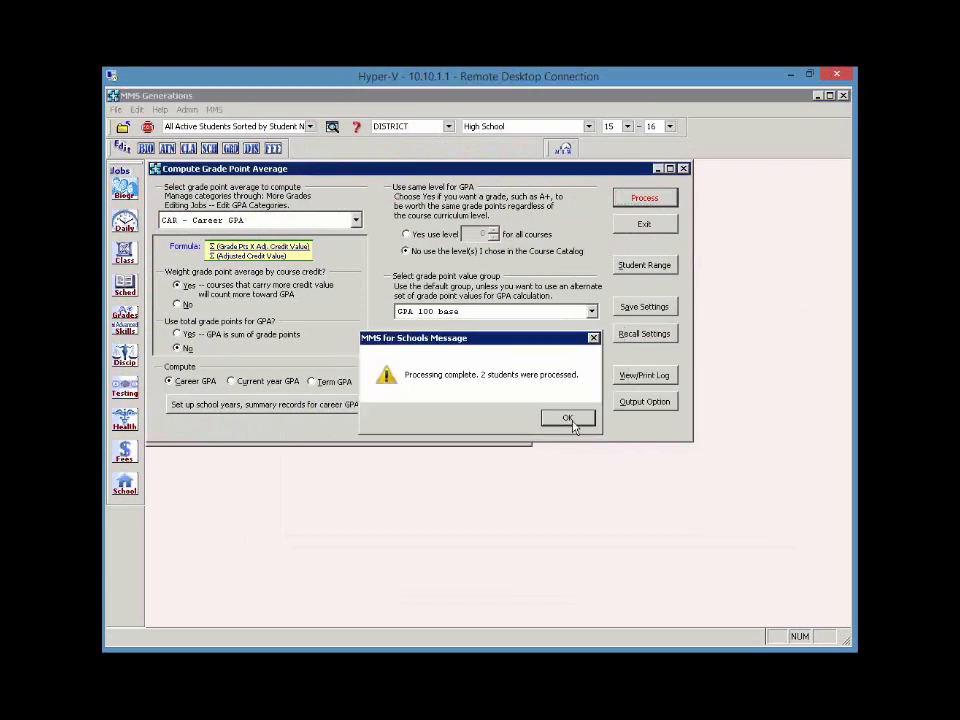
click(566, 417)
Step: View the GPA calculation log and check the course totals and the 14-15 CAR summary record on page 2
click(644, 377)
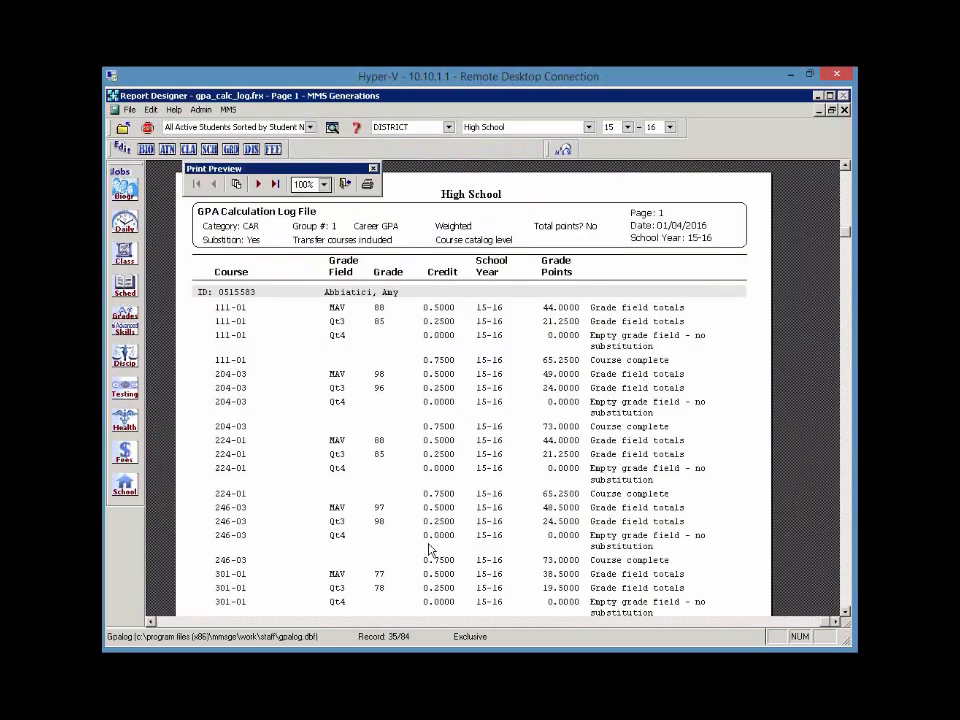
scroll(430, 549, down, 5)
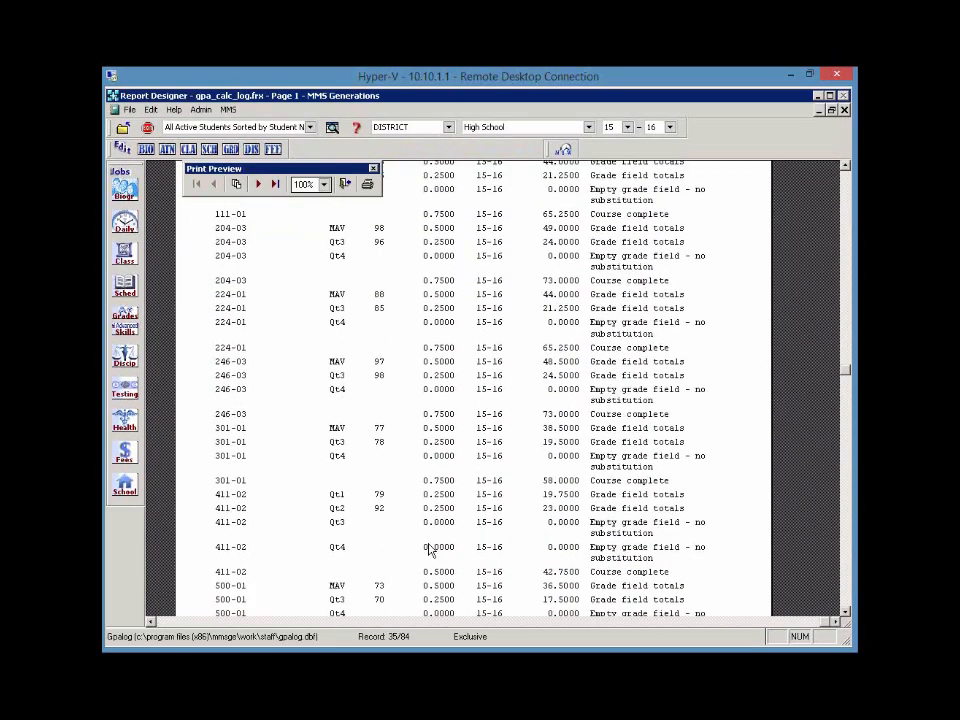
scroll(430, 549, down, 3)
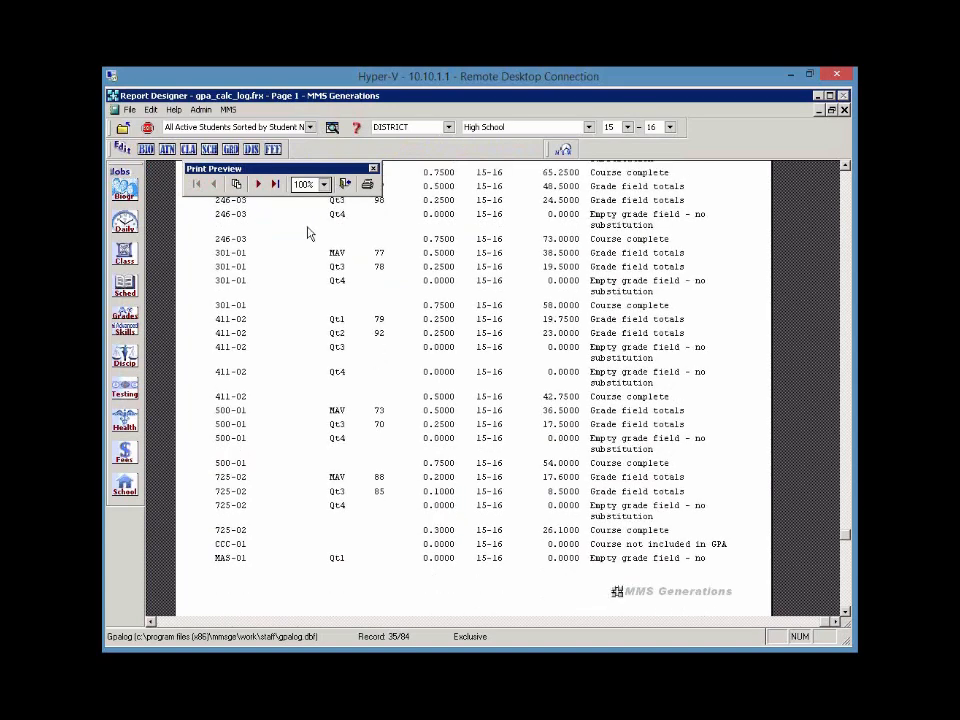
click(258, 184)
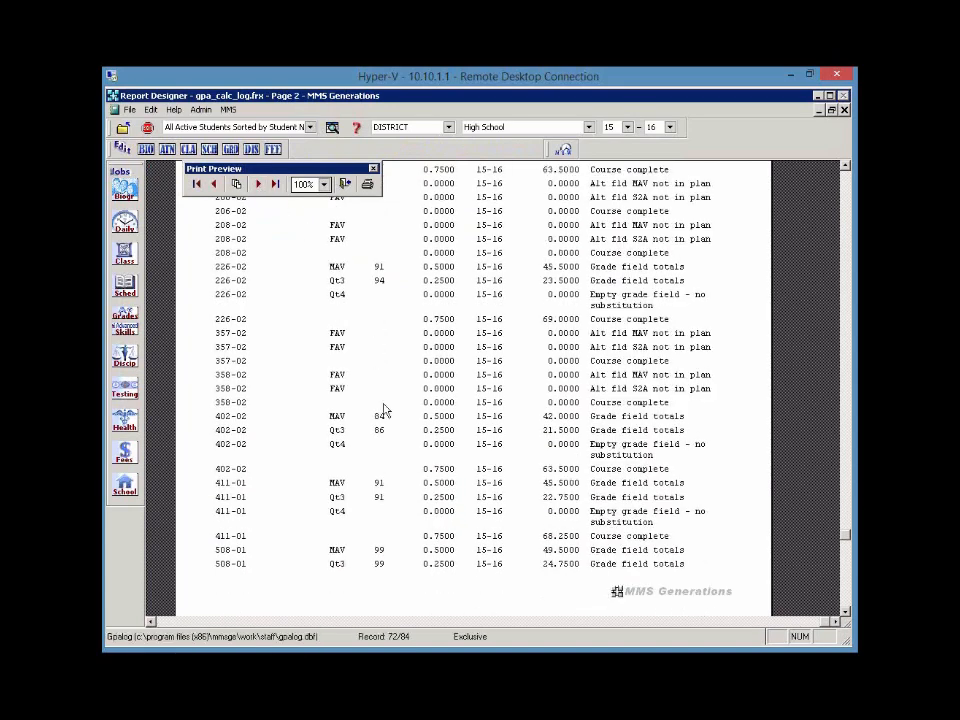
scroll(384, 410, up, 6)
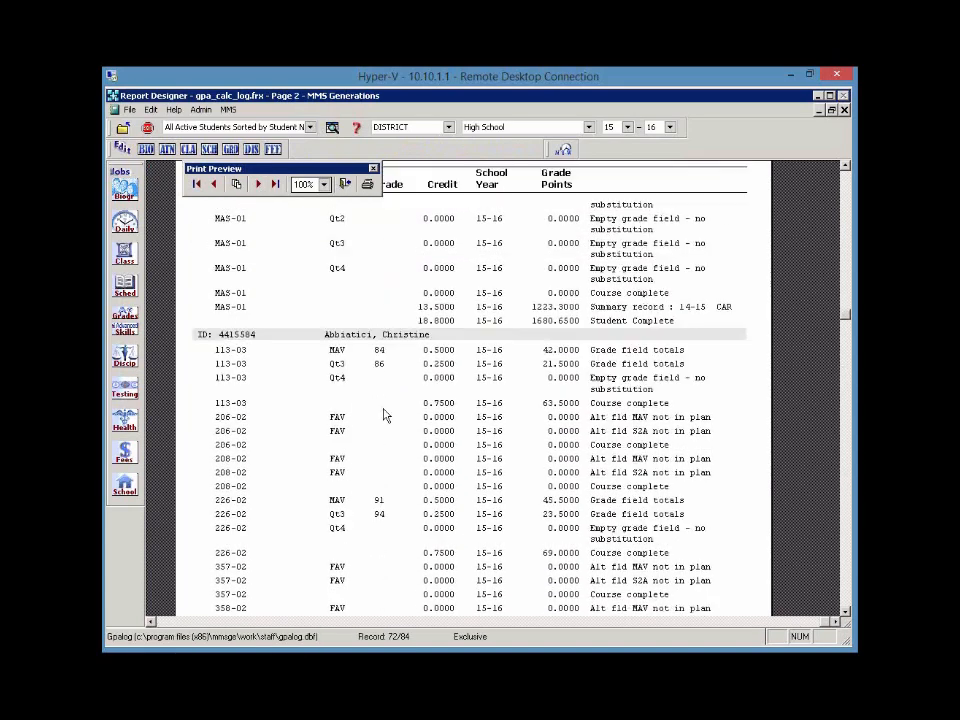
scroll(386, 415, up, 1)
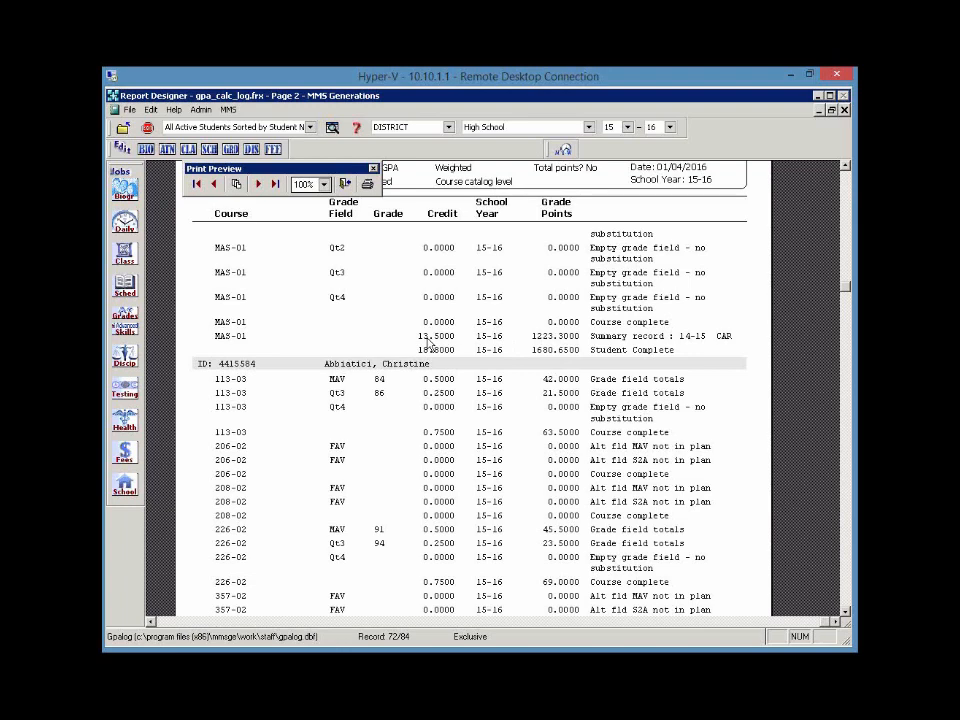
Step: Leave the log and the GPA computation, and view the student's stored Career GPA record under GPA/Class Rank
click(344, 184)
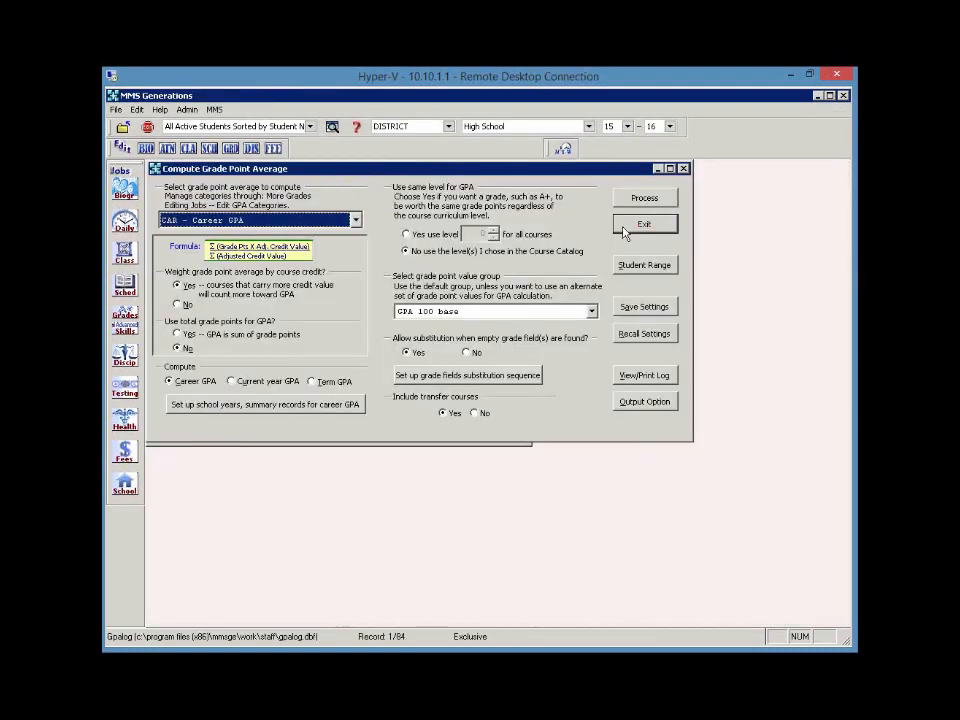
click(643, 224)
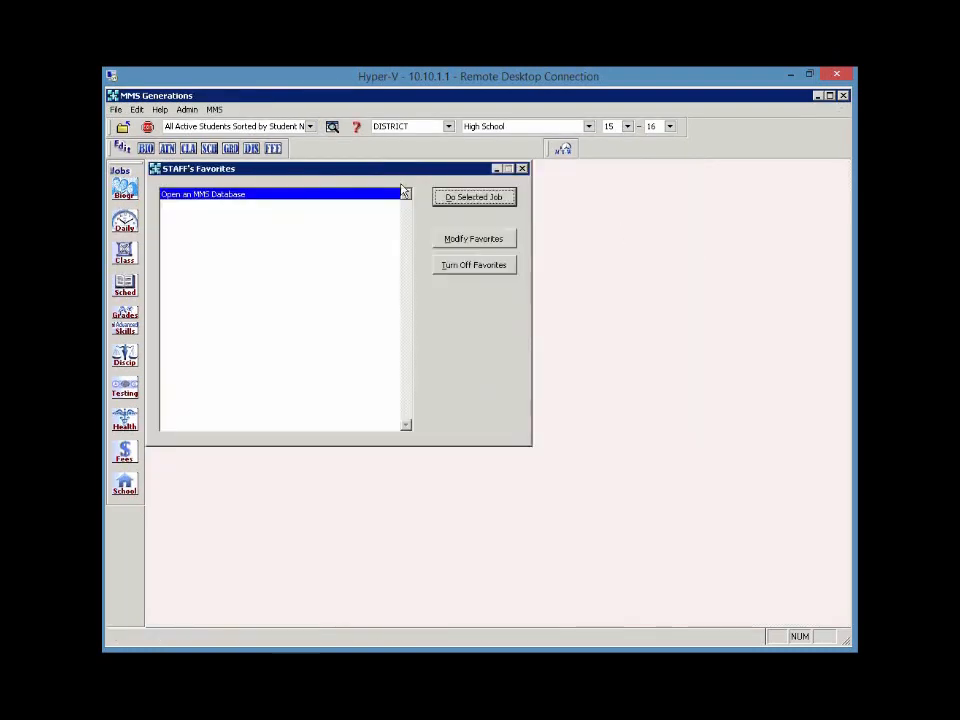
click(230, 148)
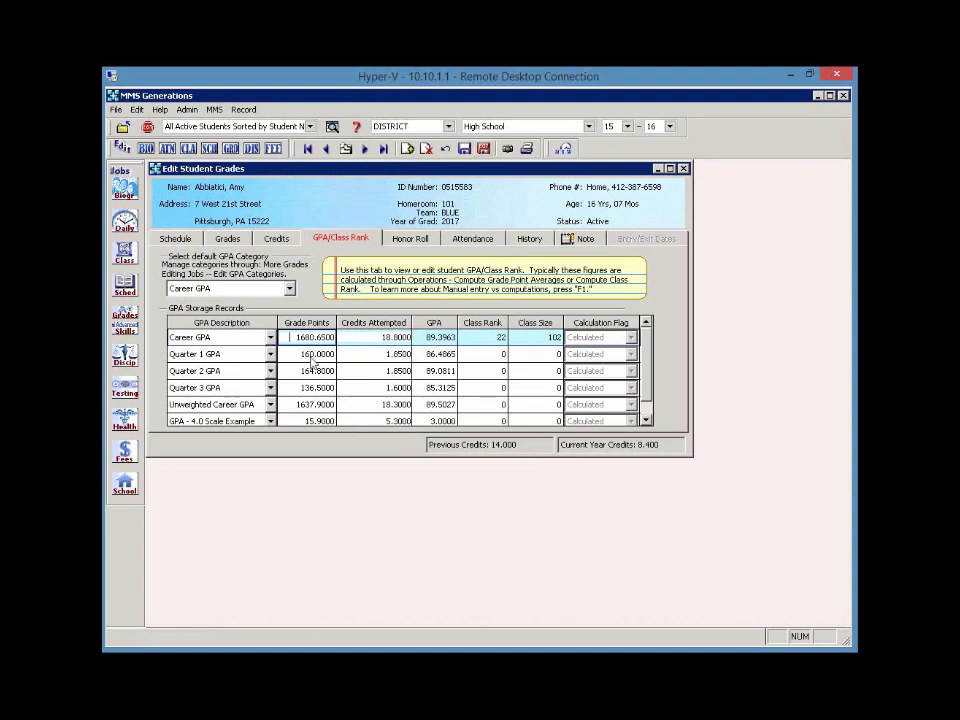
Step: Compute class rank from CAR - Career GPA for the 2016 year of graduation
click(125, 318)
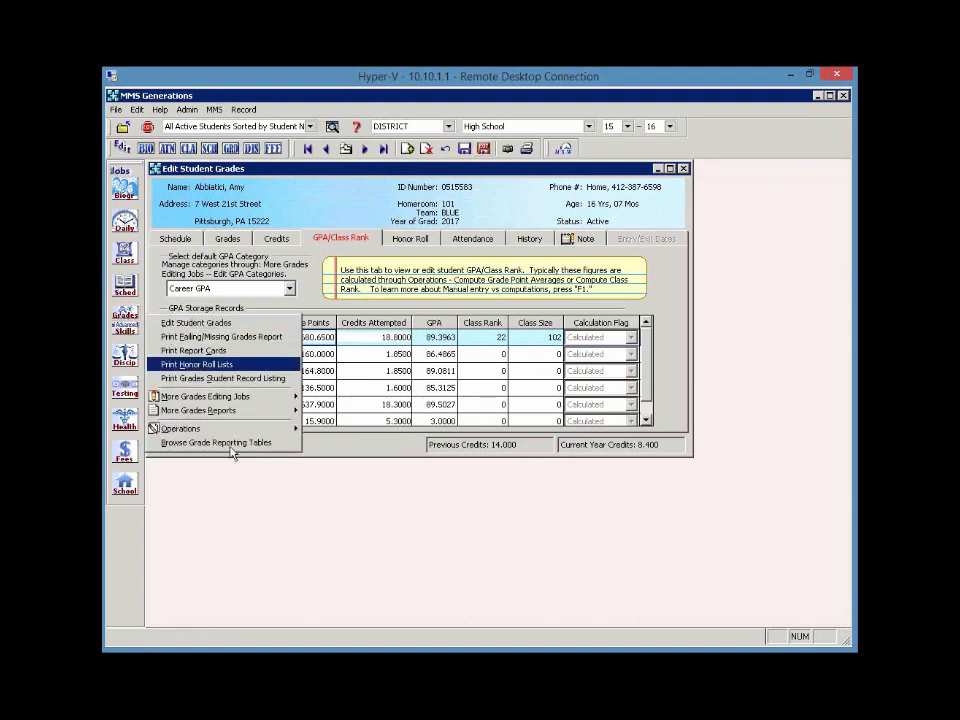
mouse_move(175, 428)
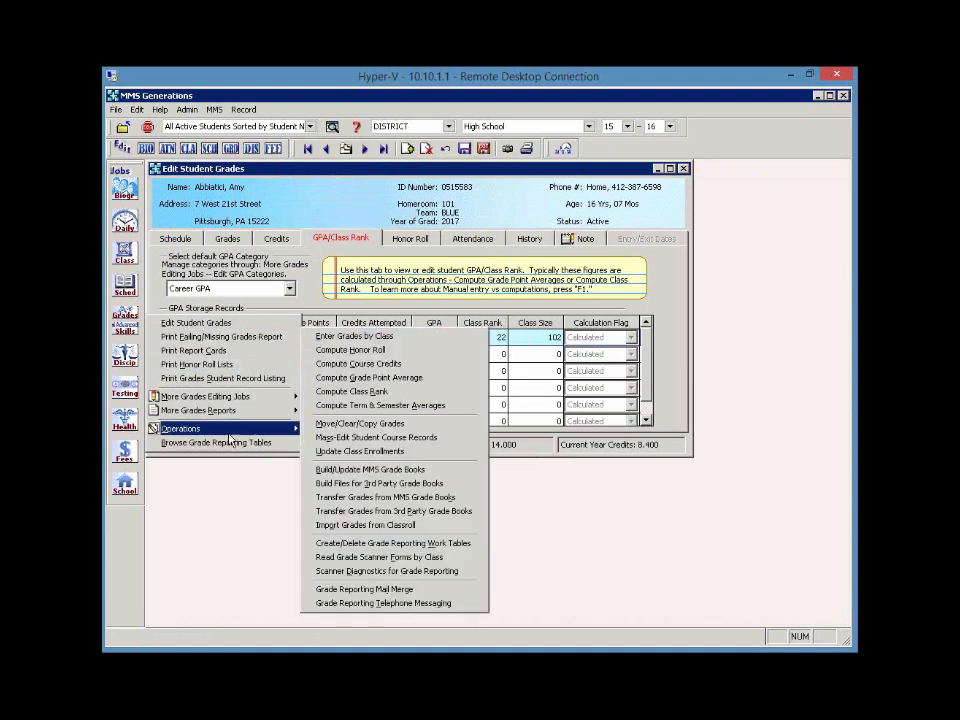
click(352, 392)
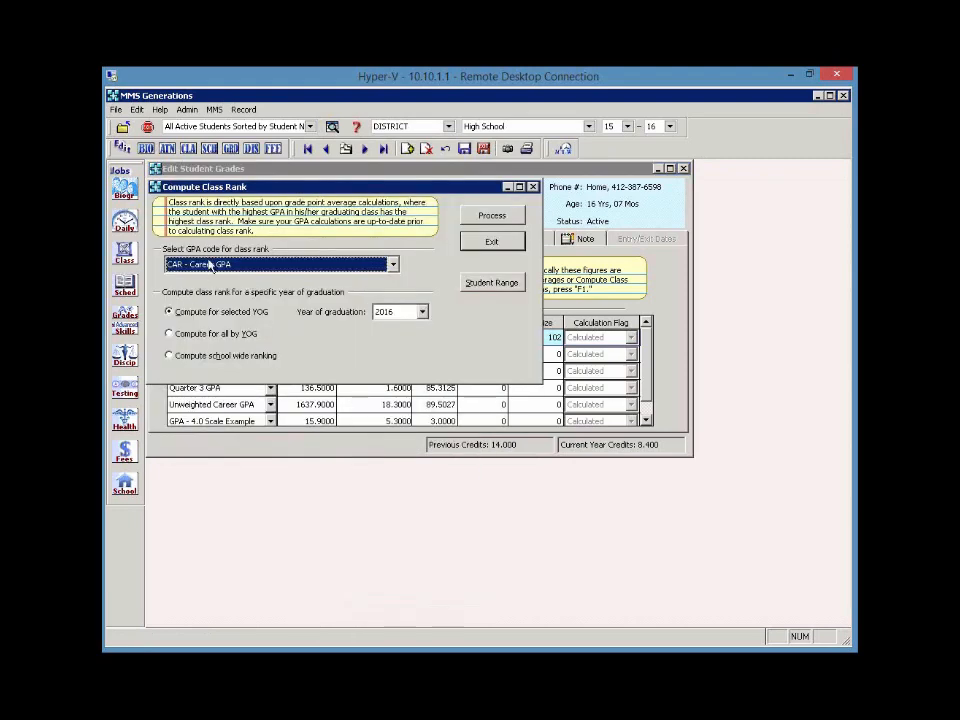
click(205, 267)
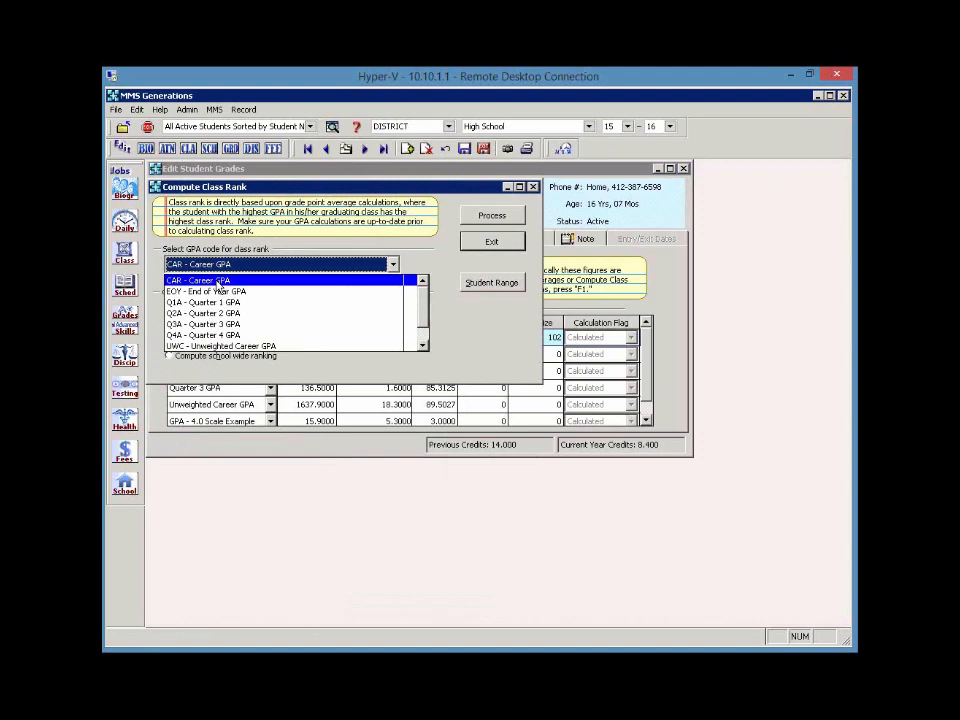
click(218, 281)
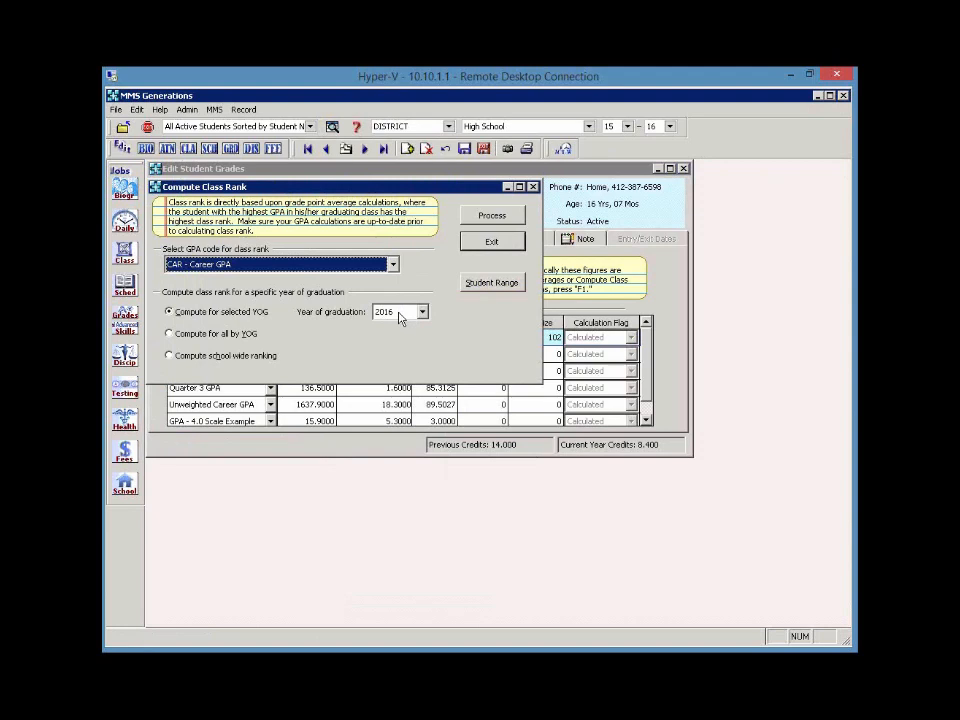
click(492, 215)
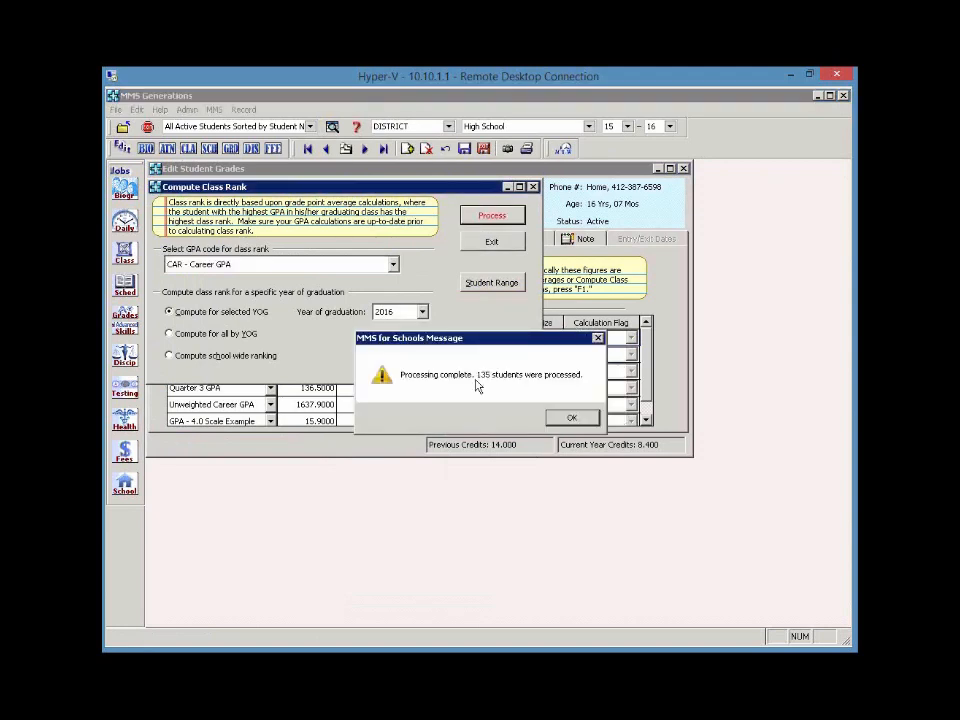
click(572, 417)
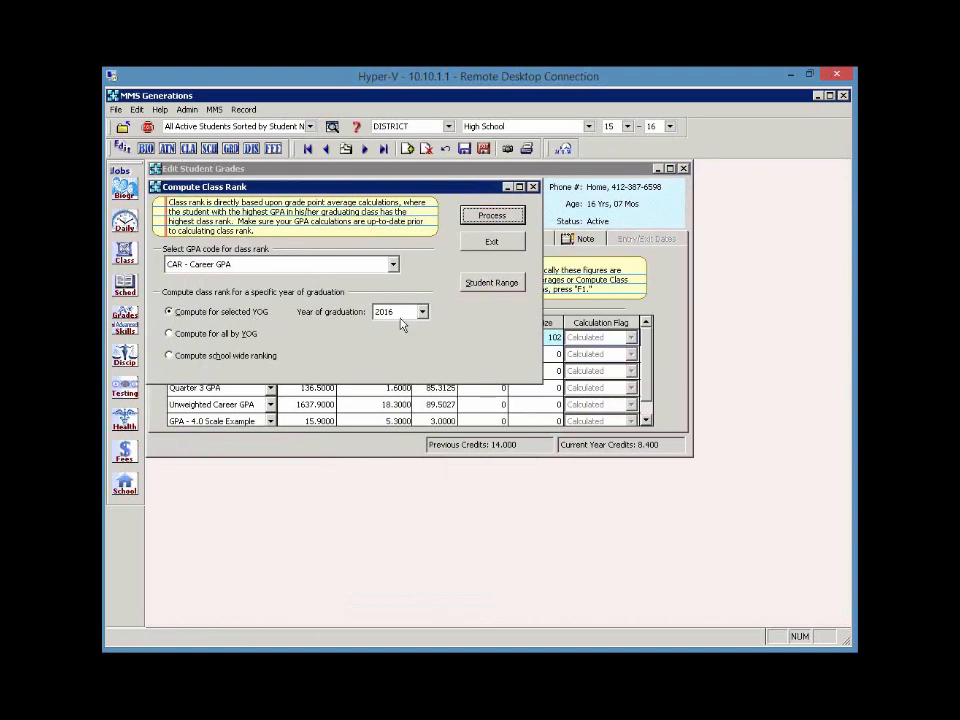
Step: Set the year of graduation to 2017 and compute the Career GPA class rank for that class
click(398, 313)
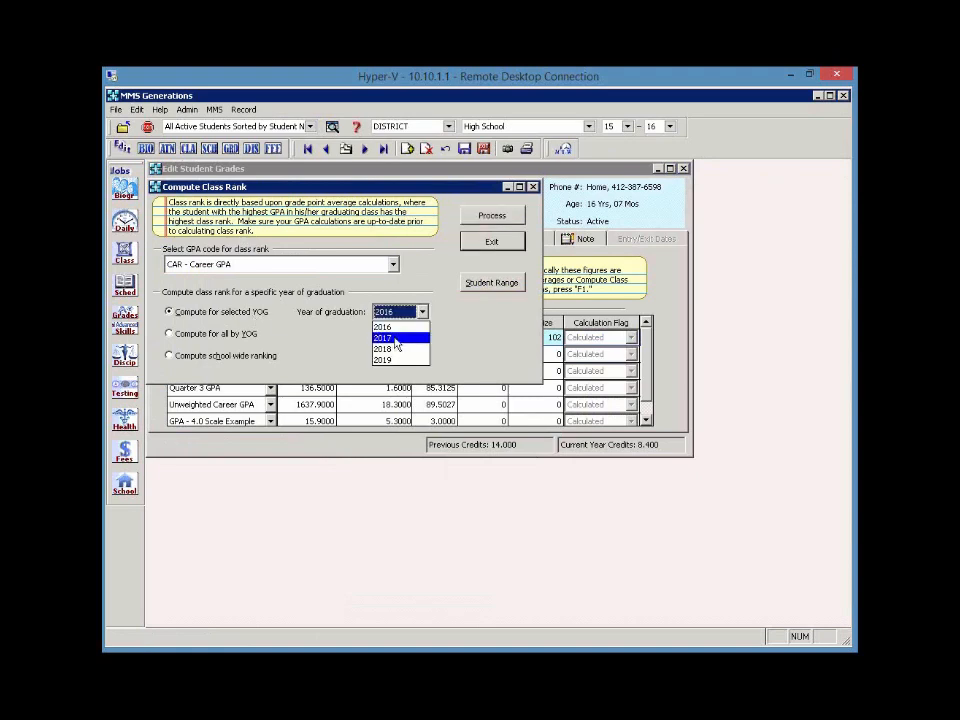
click(397, 339)
click(490, 221)
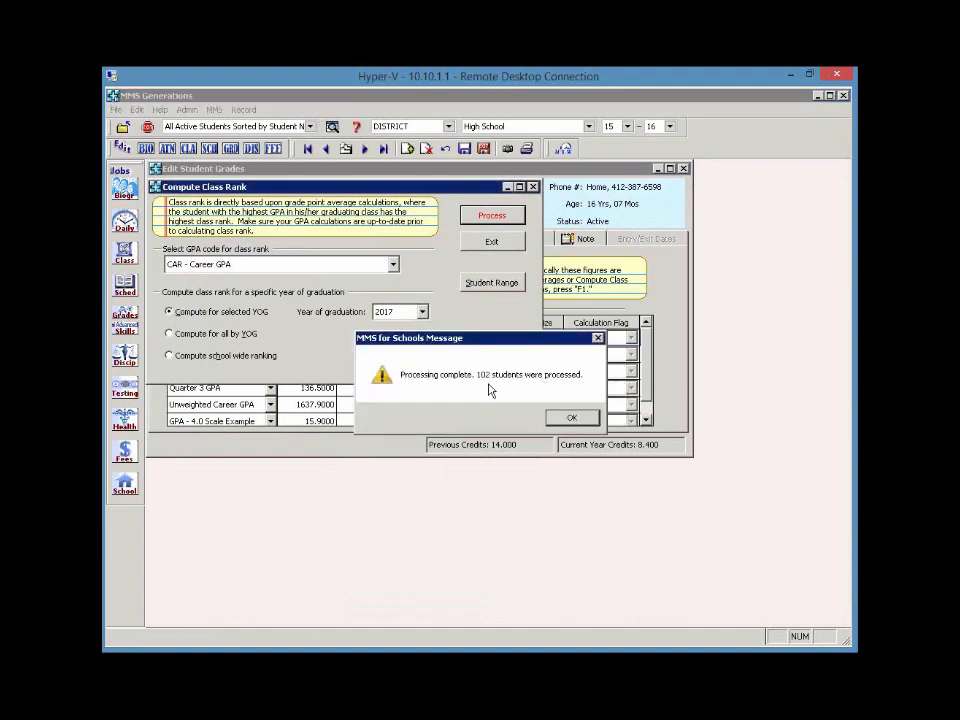
click(572, 417)
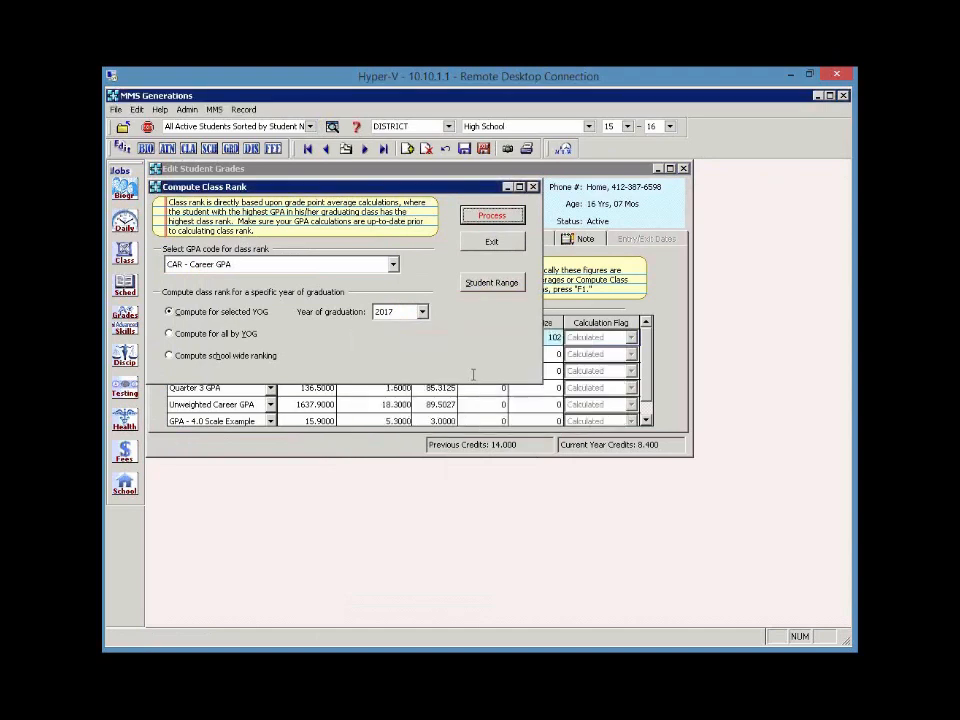
Step: Compute the Career GPA class rank for all students by year of graduation, and leave the class rank computation
click(185, 336)
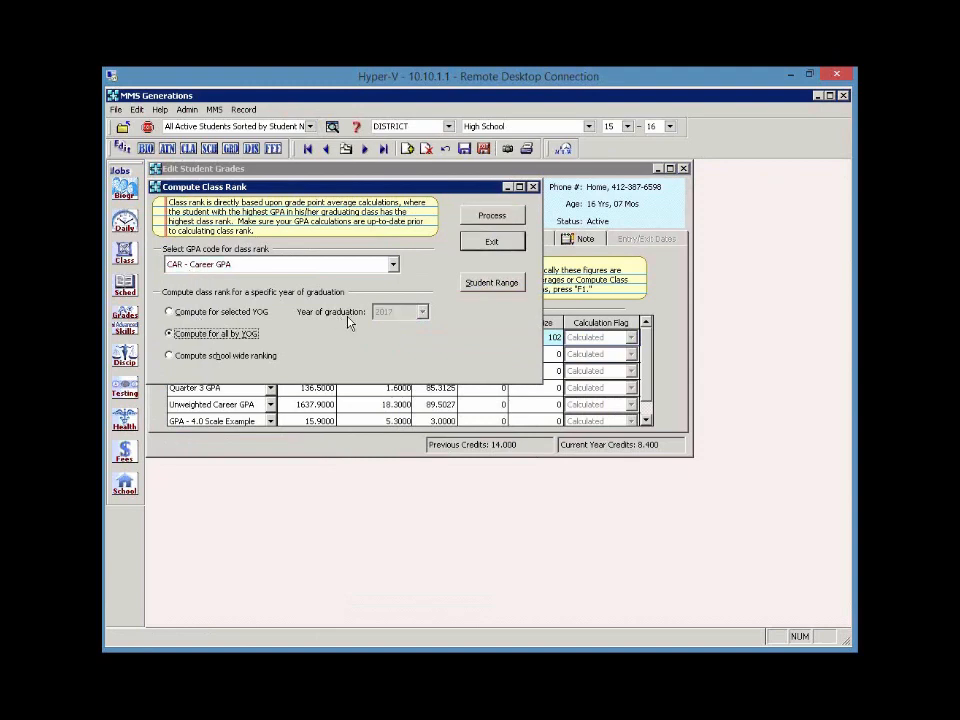
click(492, 218)
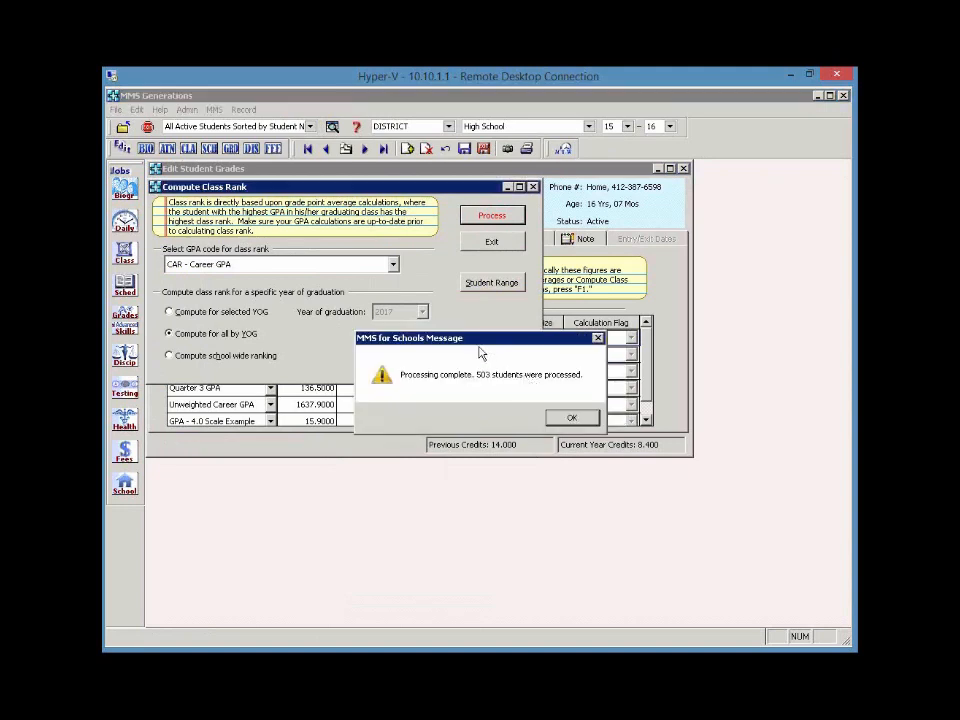
click(569, 420)
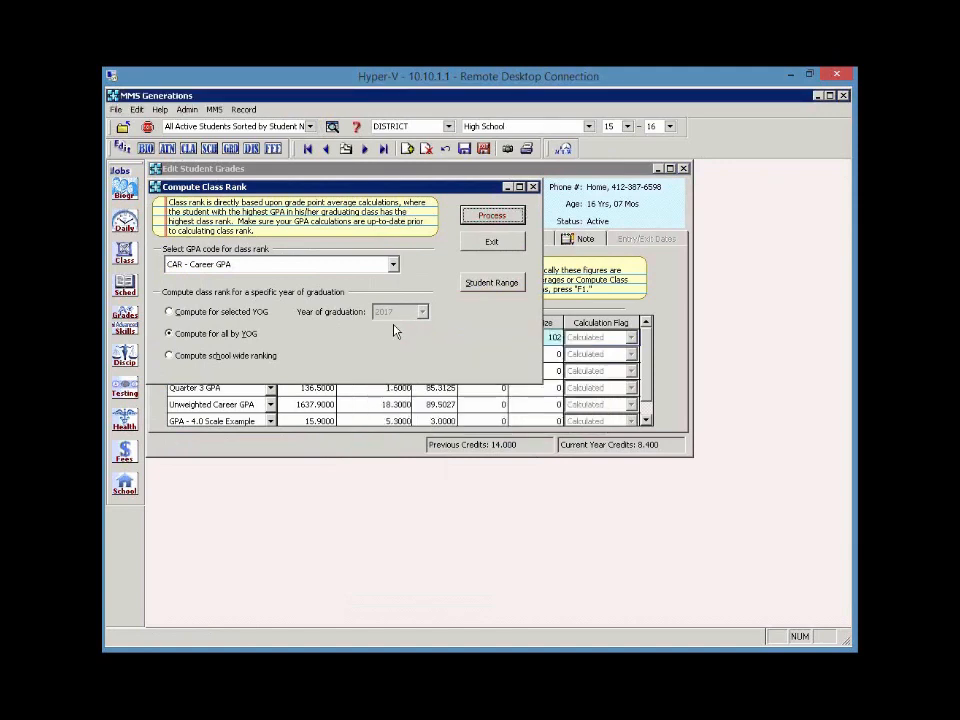
click(201, 357)
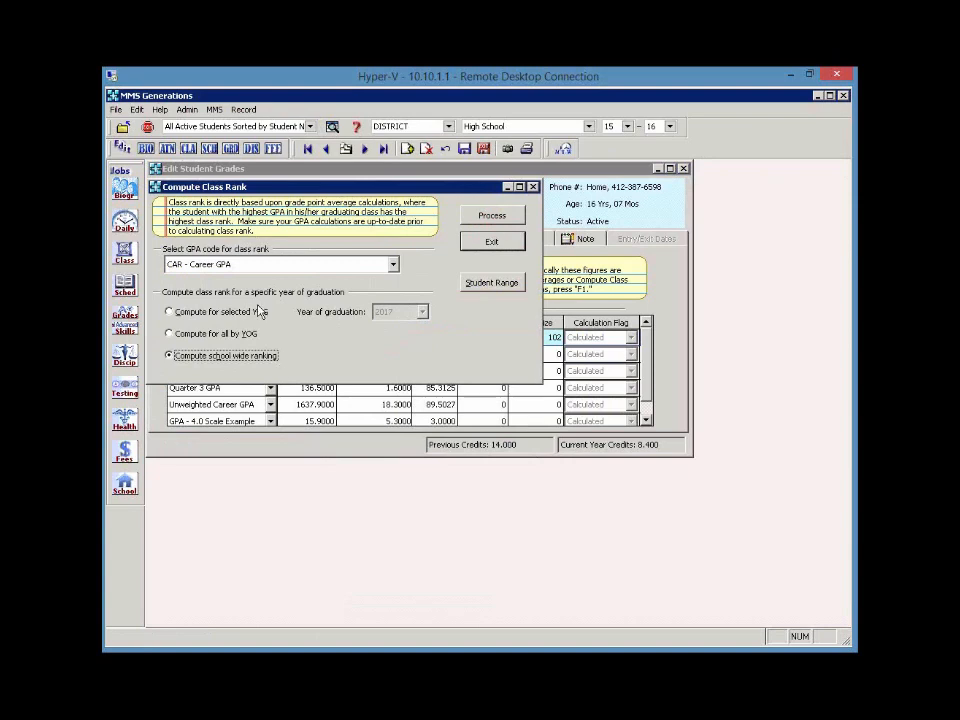
click(491, 241)
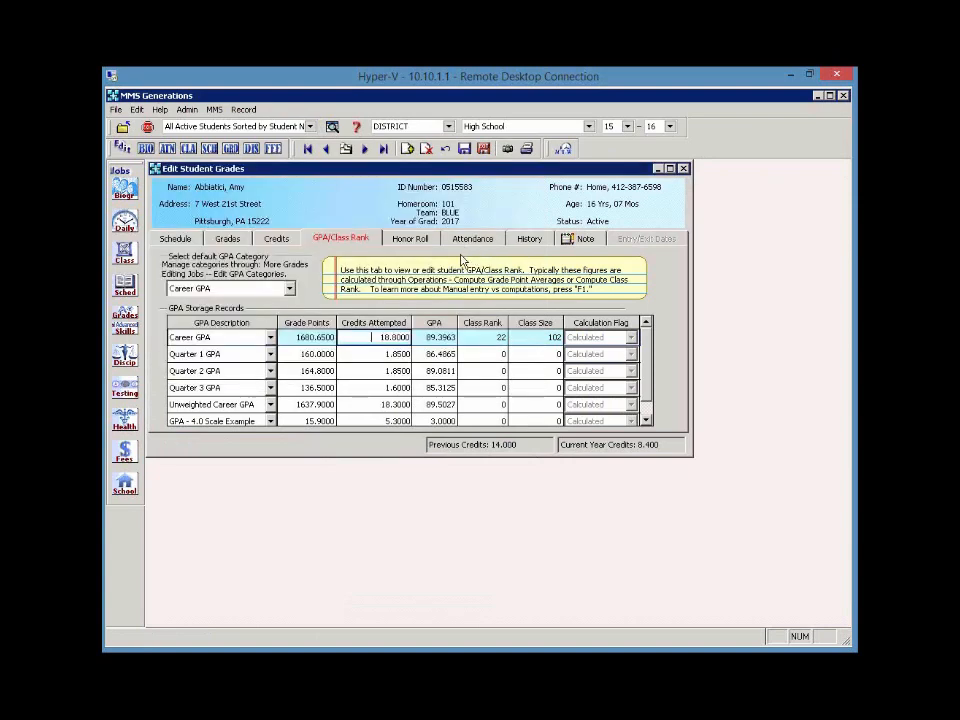
Step: Preview the Class Rank Report for CAR - Career GPA in rank order for the 2016 year of graduation, and review its pages
click(124, 320)
mouse_move(240, 396)
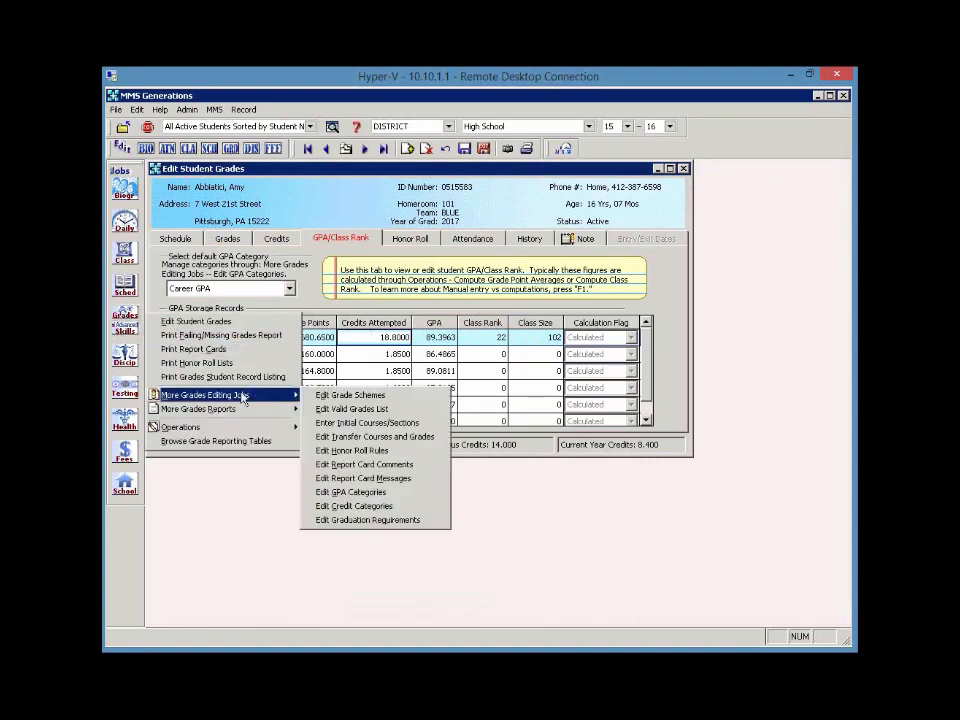
mouse_move(210, 409)
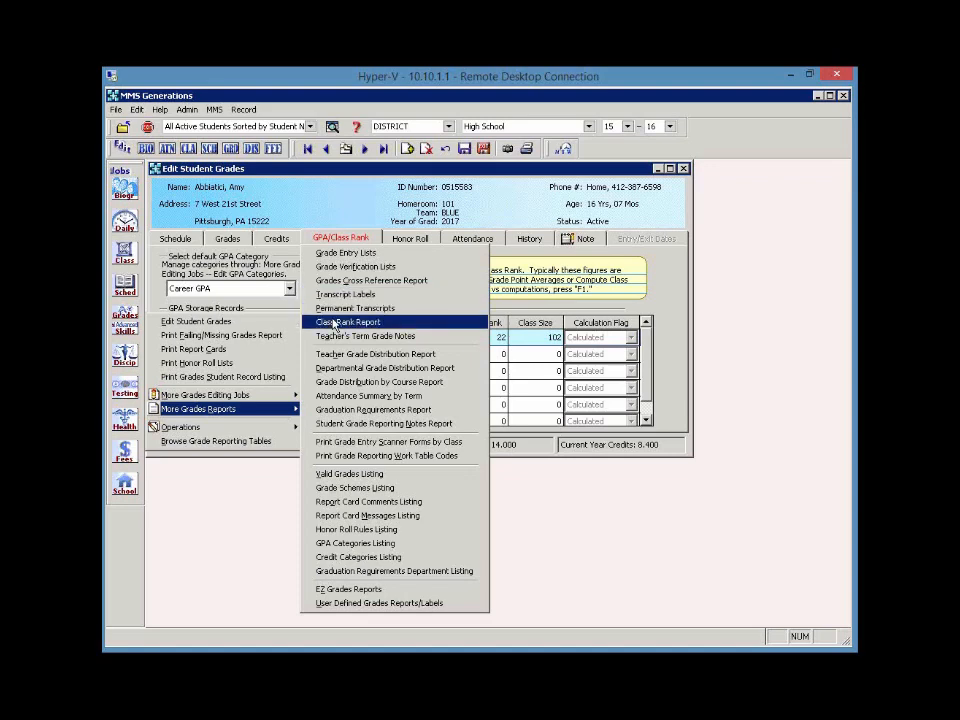
click(333, 322)
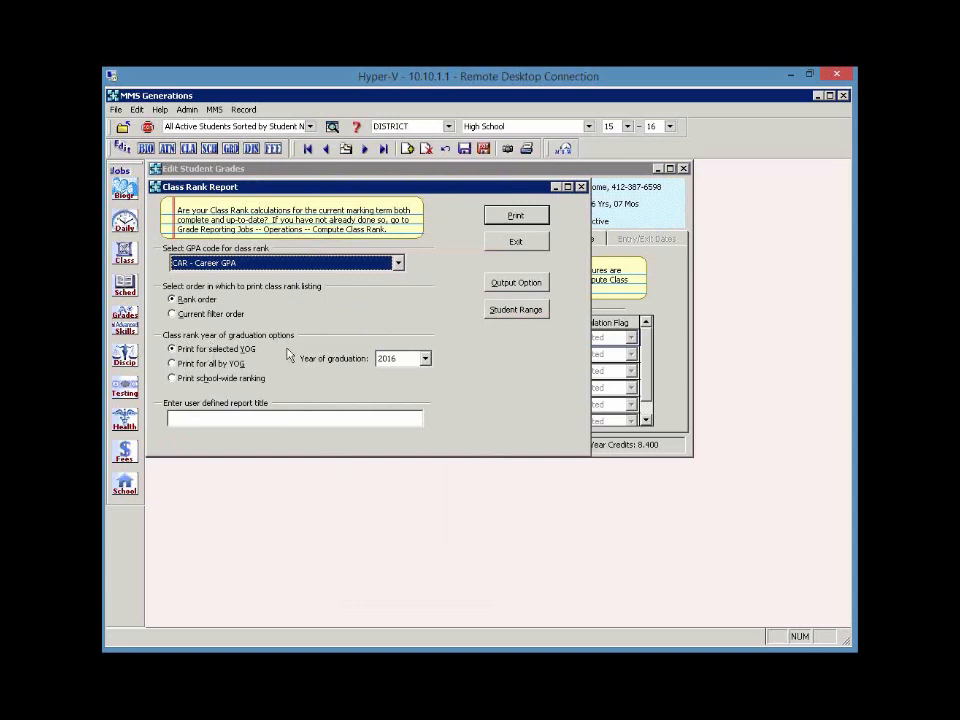
click(516, 217)
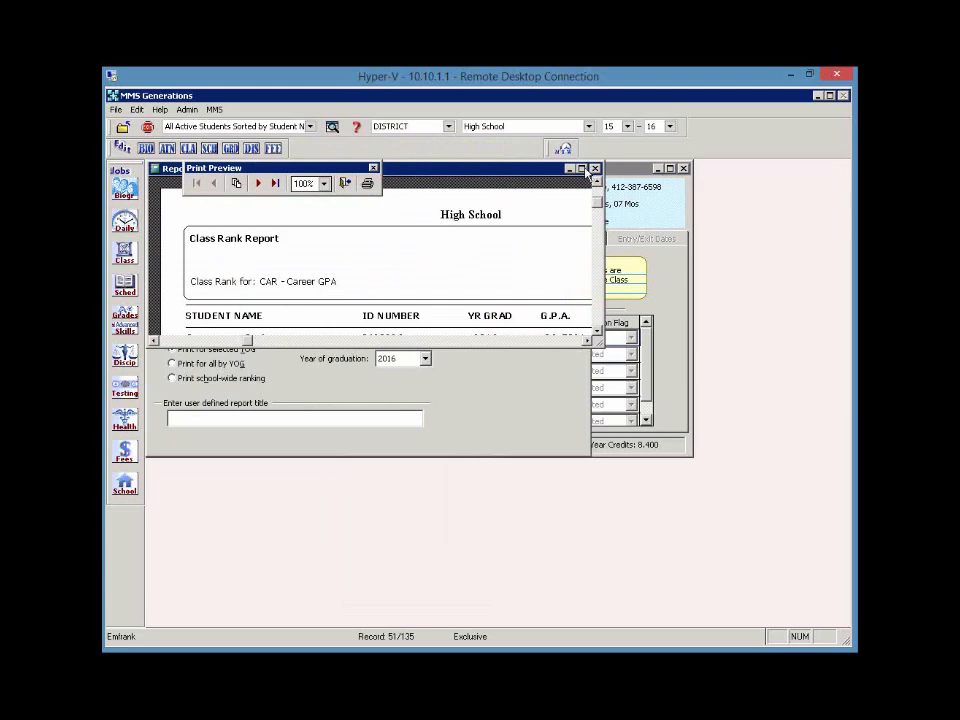
click(581, 168)
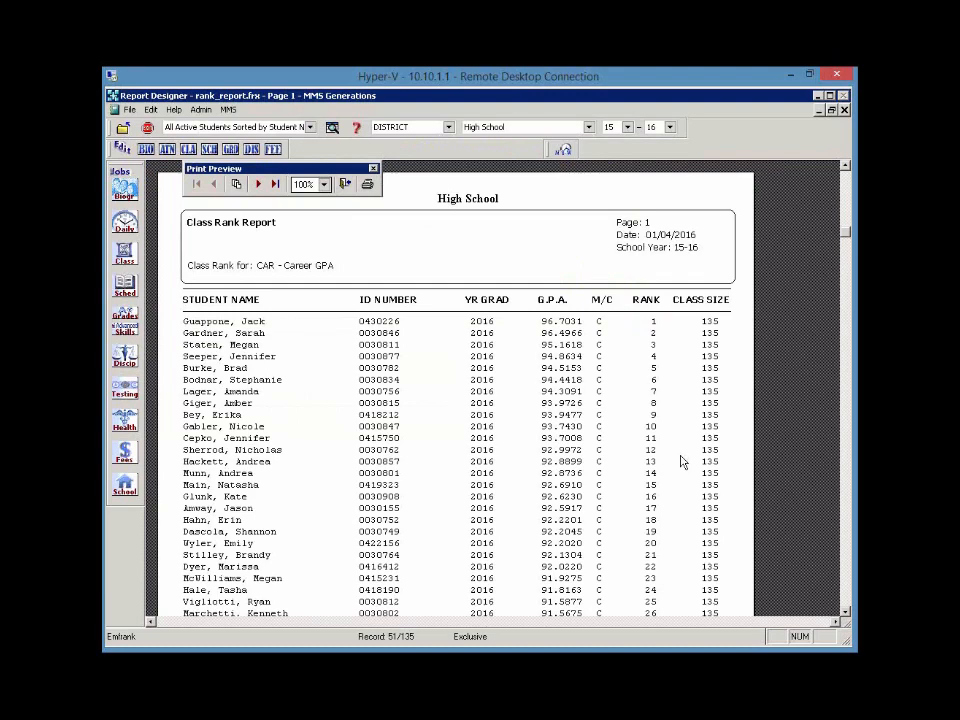
scroll(682, 461, down, 6)
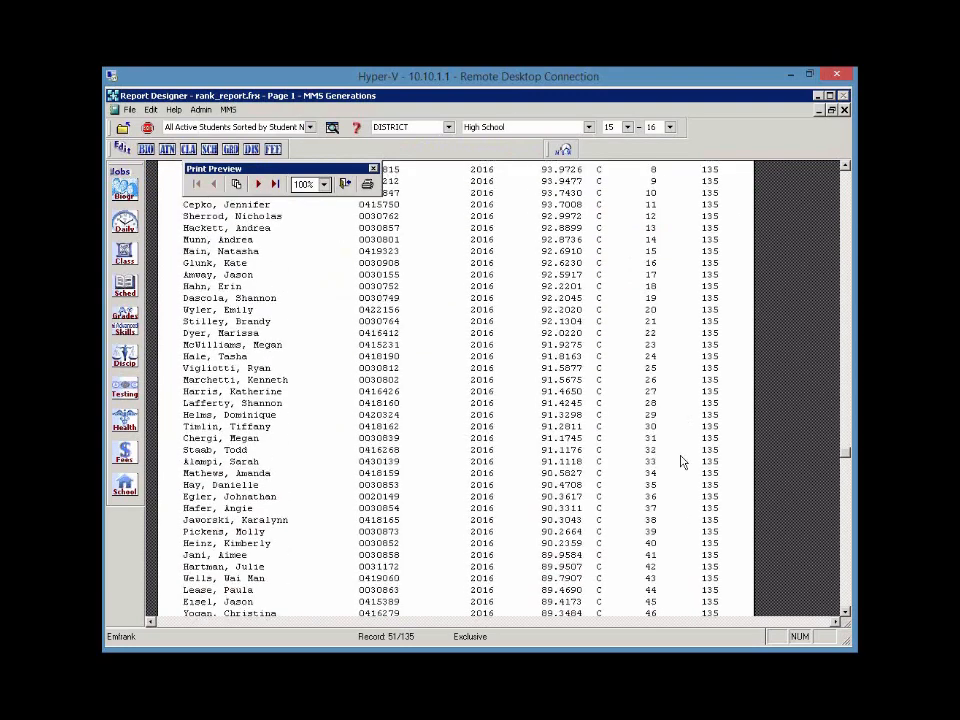
scroll(682, 461, down, 15)
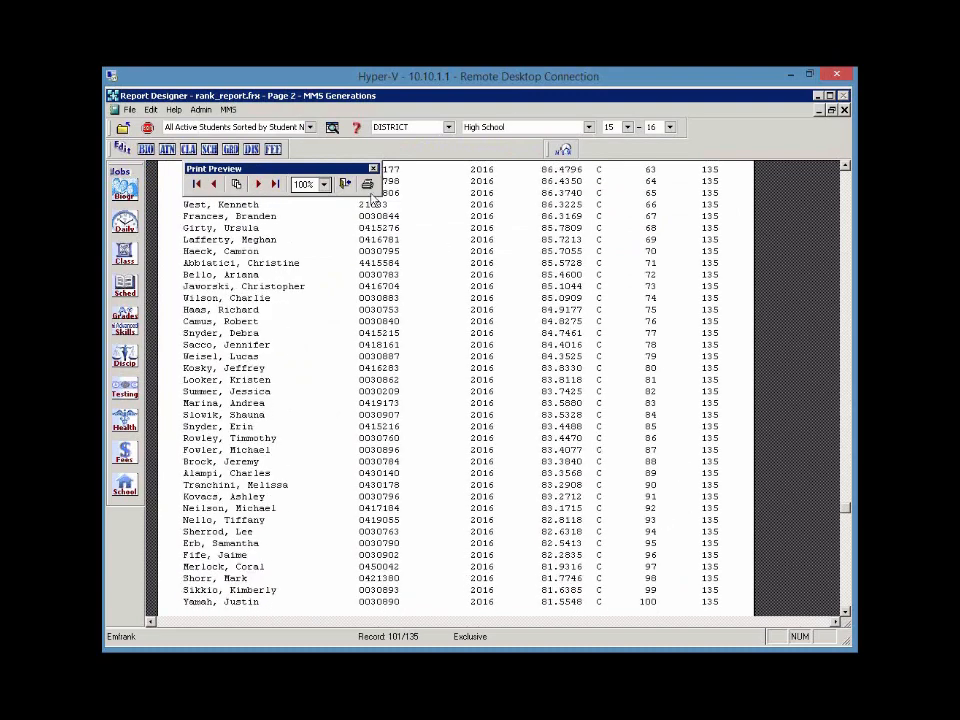
click(345, 186)
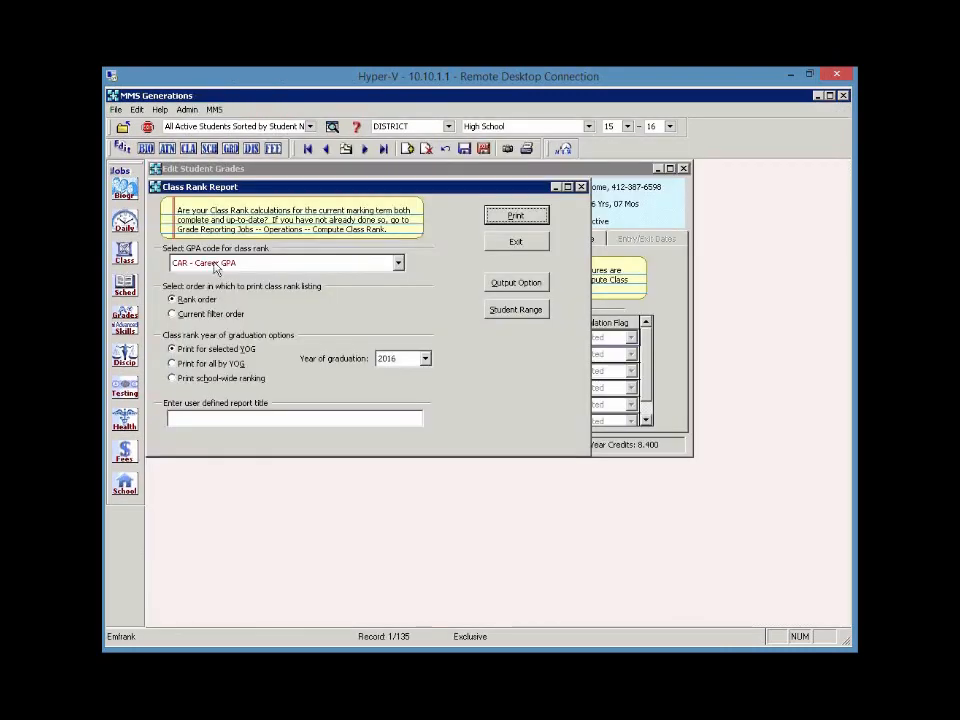
Step: Preview the Class Rank Report for Y40 - GPA - 4.0 Scale Example for 2016, and exit the report
click(216, 268)
click(214, 272)
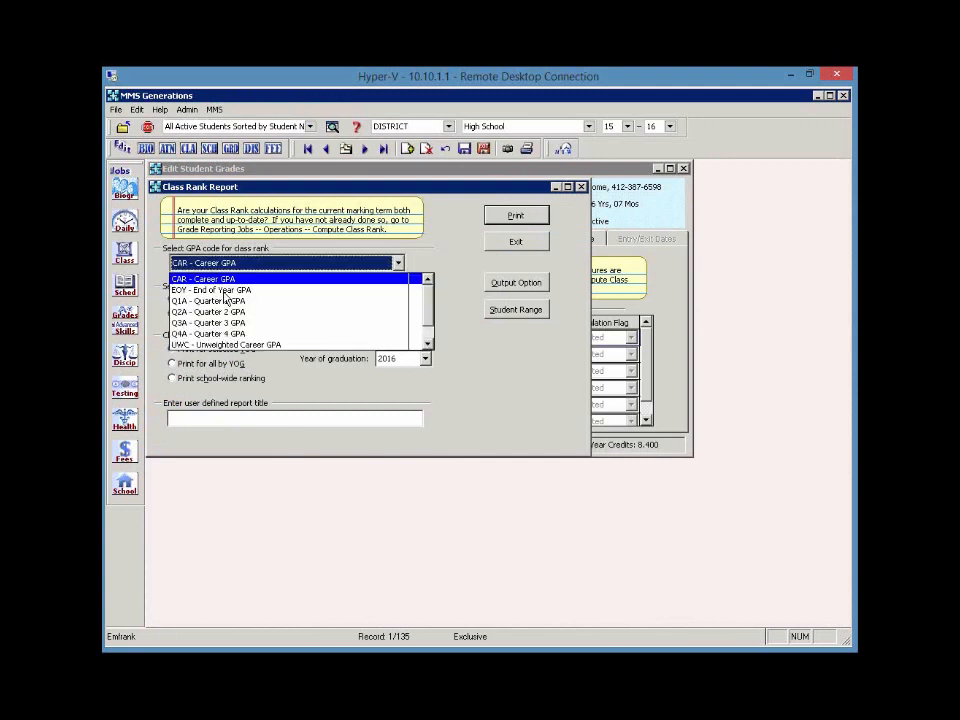
click(428, 347)
click(366, 344)
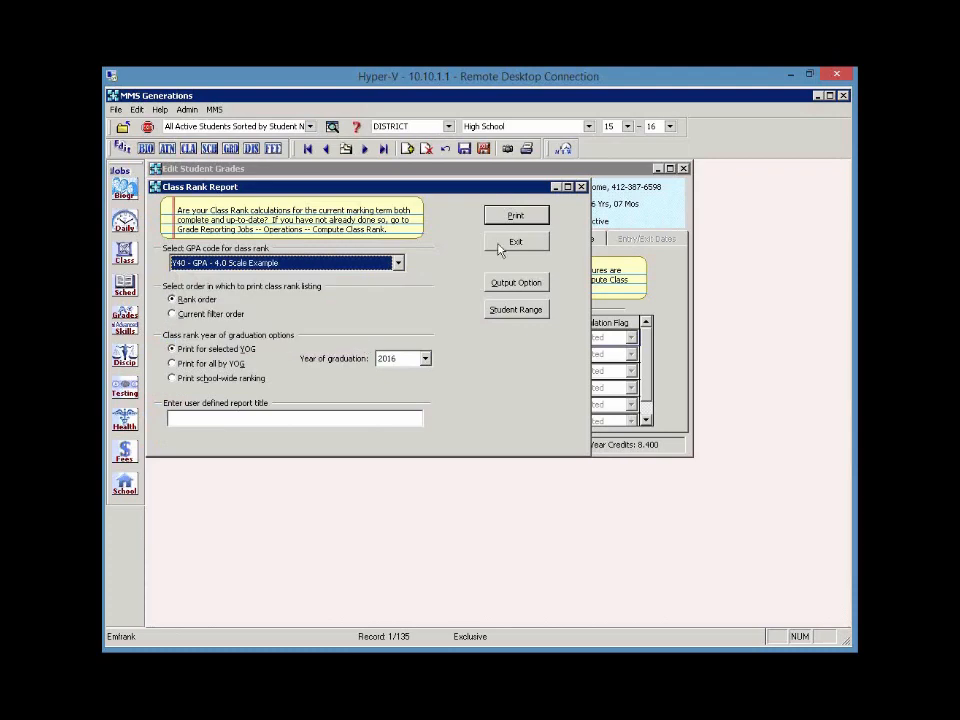
click(513, 221)
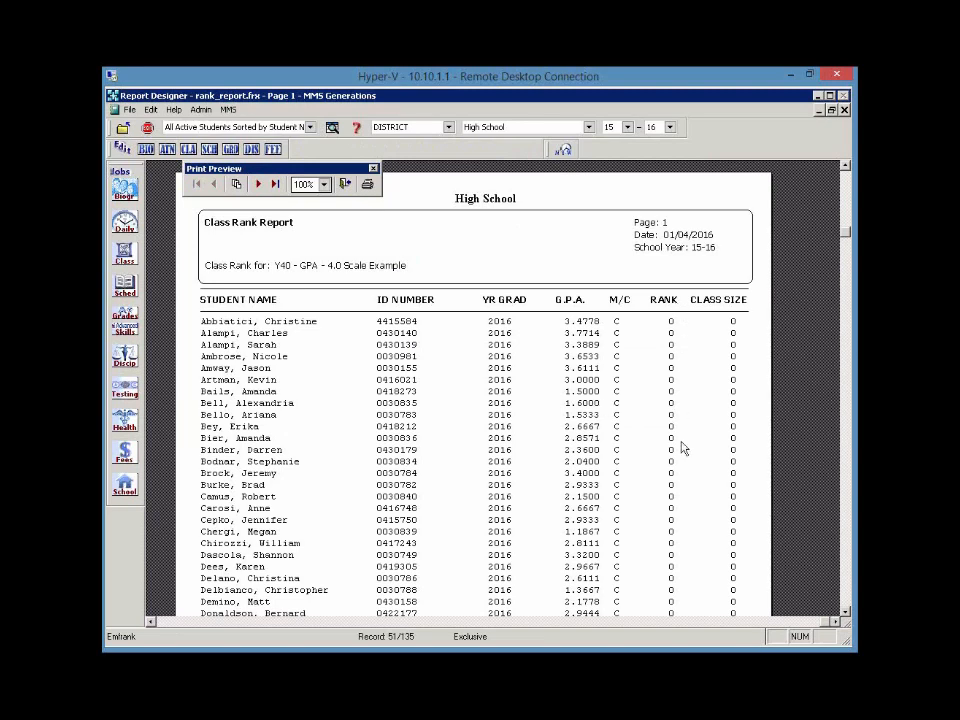
click(345, 185)
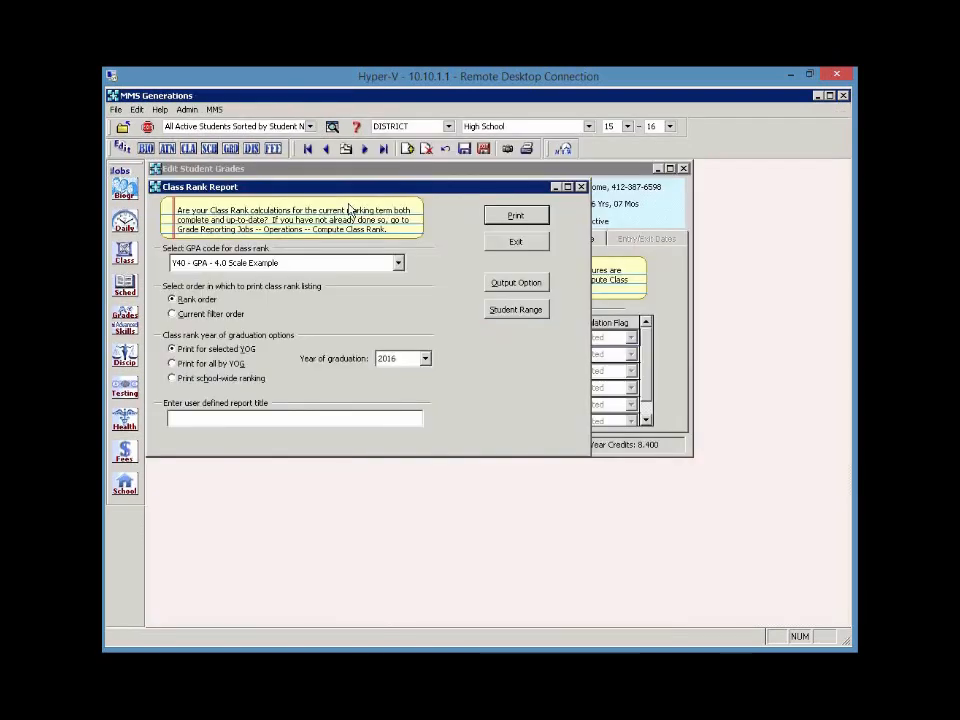
click(515, 241)
Step: Compute class rank from Y40 - GPA - 4.0 Scale Example for the 2016 year of graduation
click(124, 318)
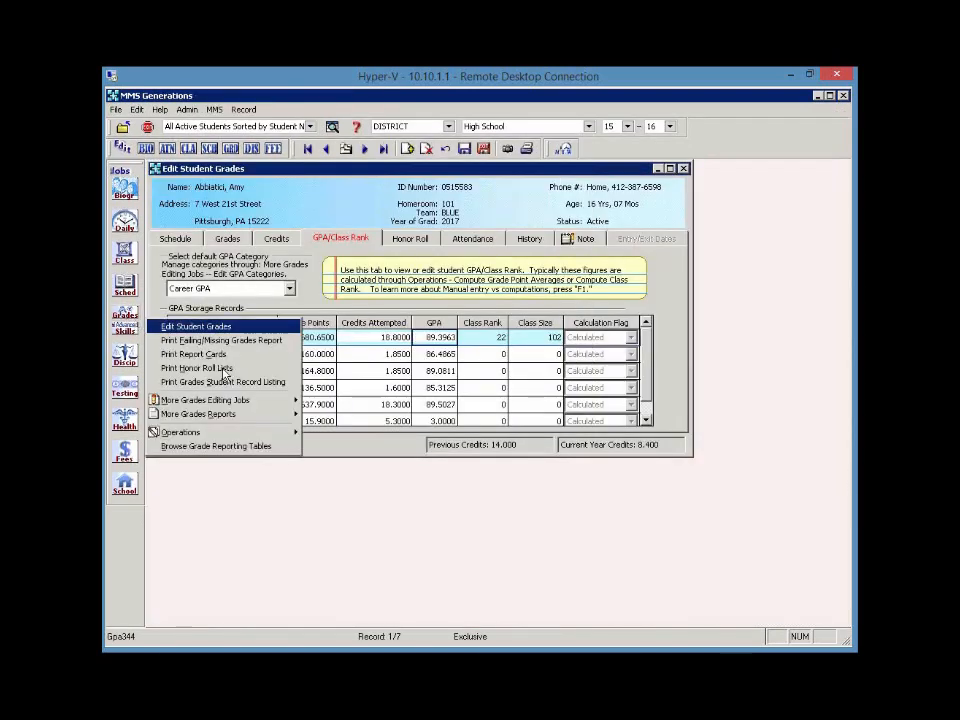
mouse_move(250, 432)
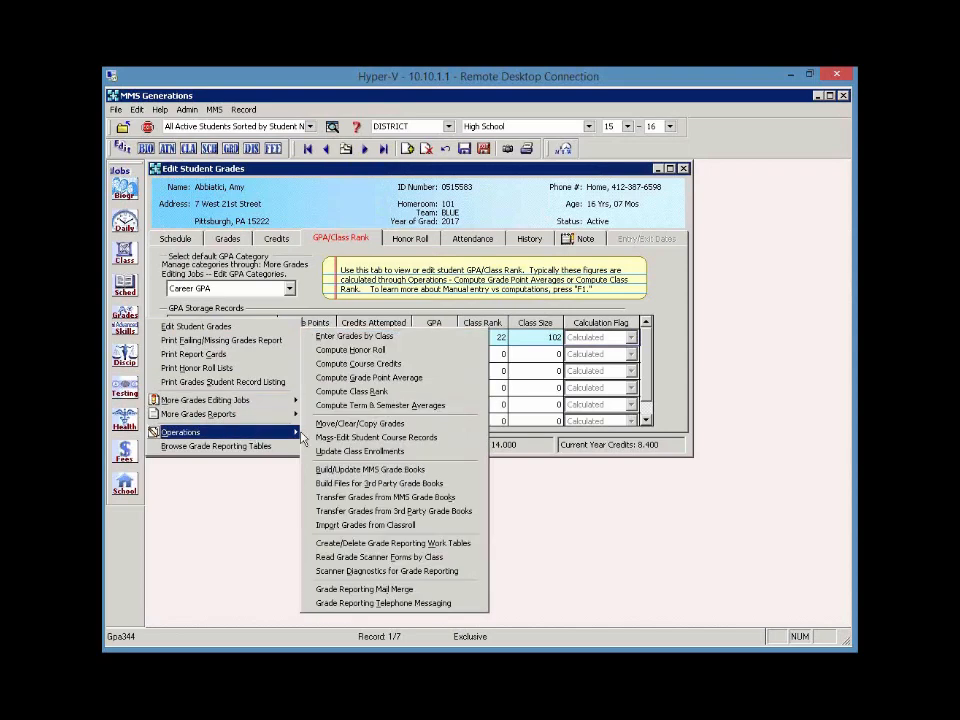
click(352, 391)
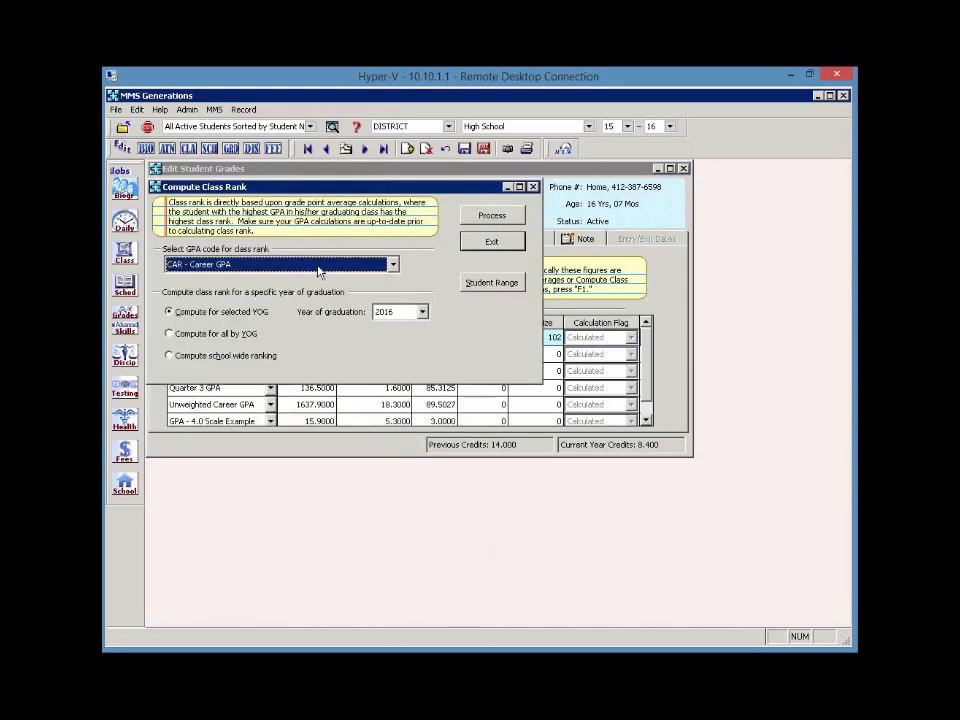
click(318, 266)
scroll(392, 343, down, 1)
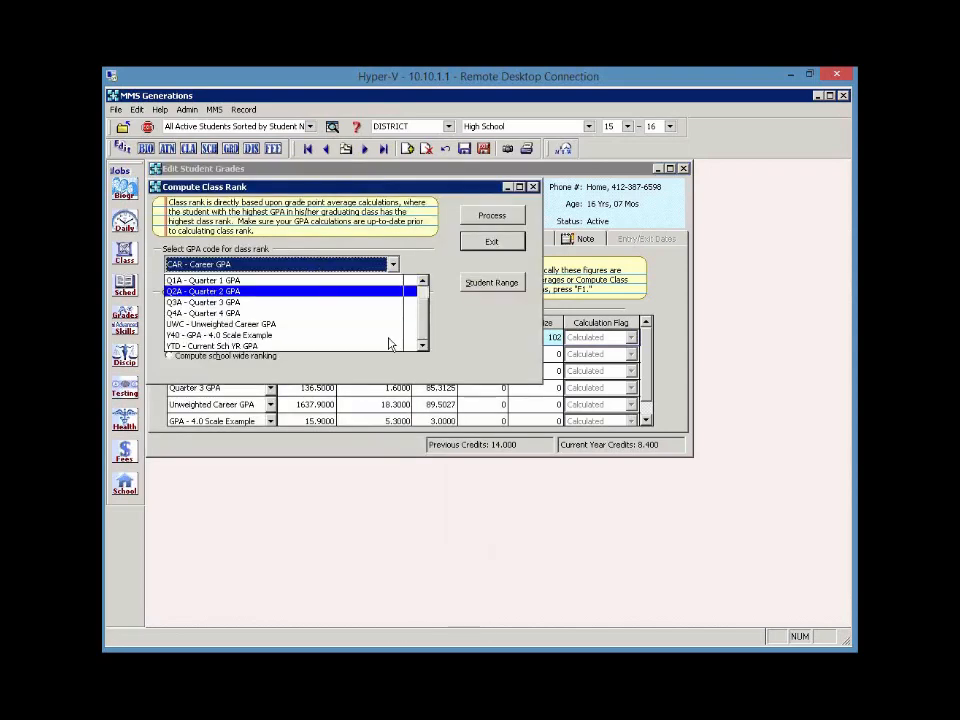
click(270, 336)
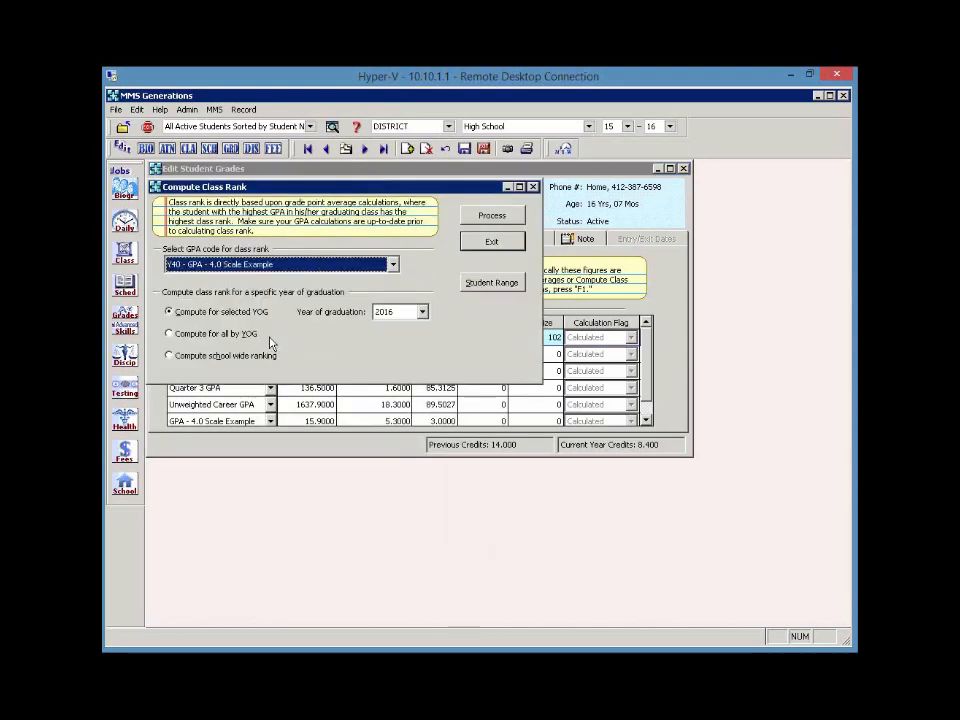
click(495, 219)
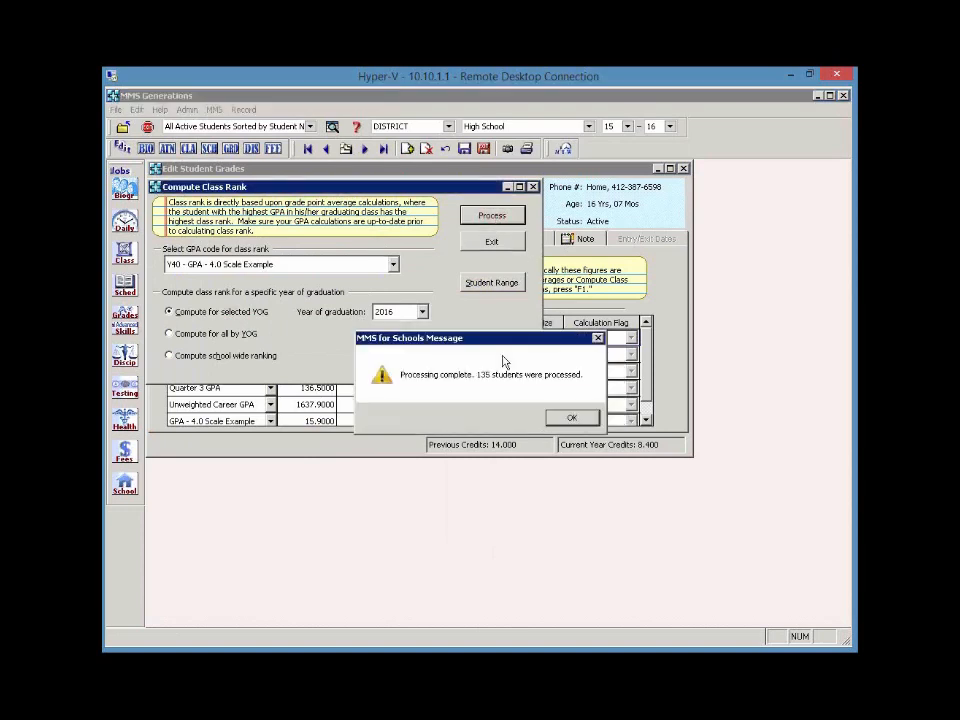
click(568, 418)
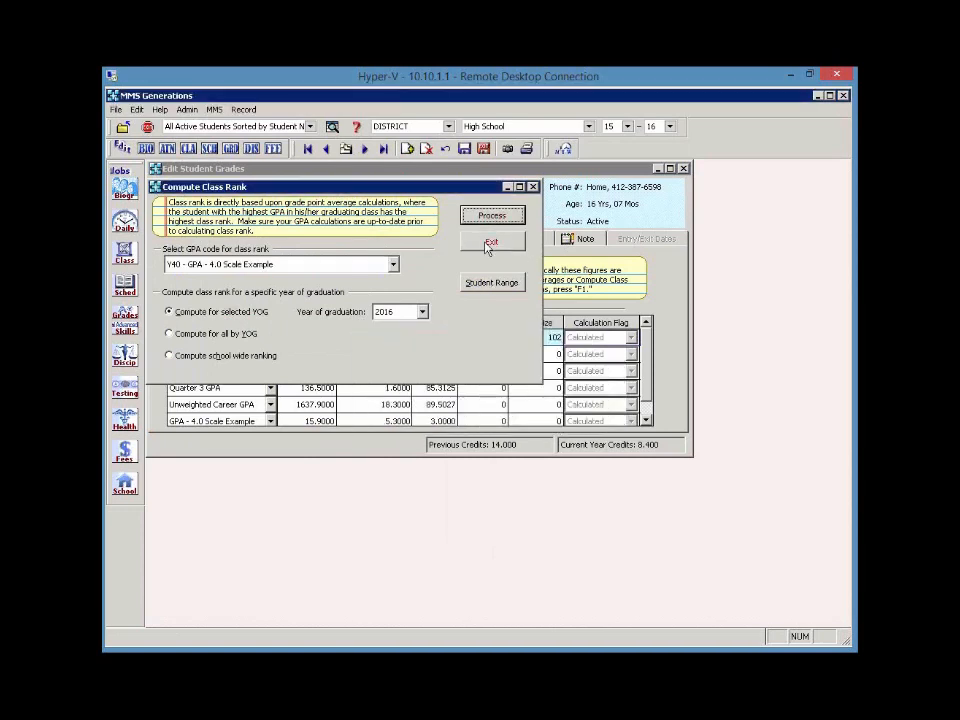
click(490, 244)
Step: Preview the 2016 Class Rank Report for Y40 - GPA - 4.0 Scale Example again to check the newly computed ranks
click(124, 318)
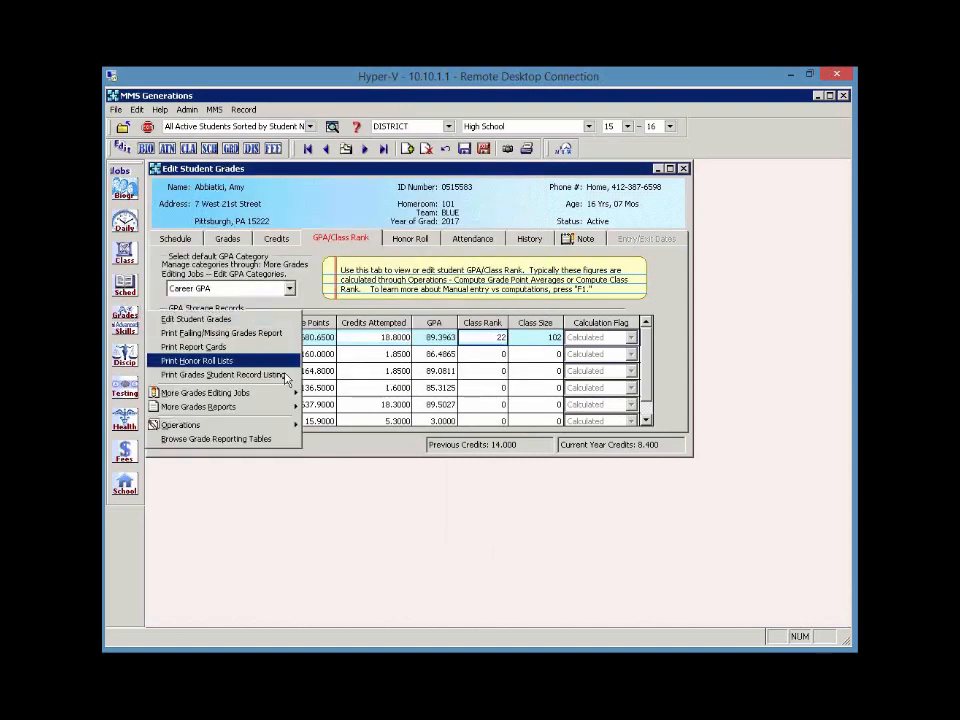
mouse_move(292, 406)
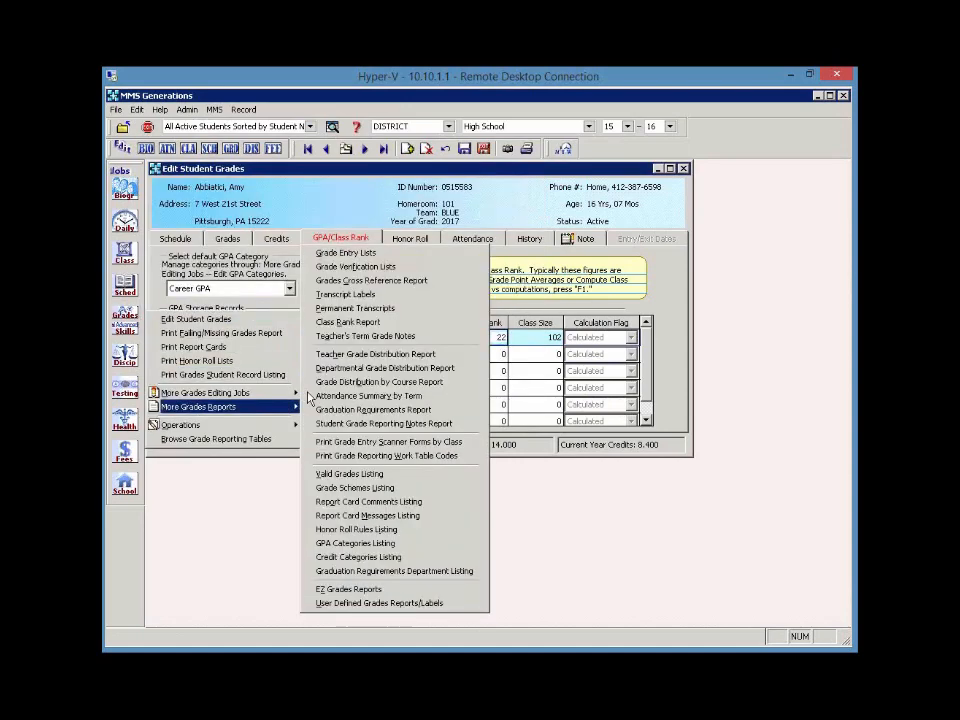
click(362, 322)
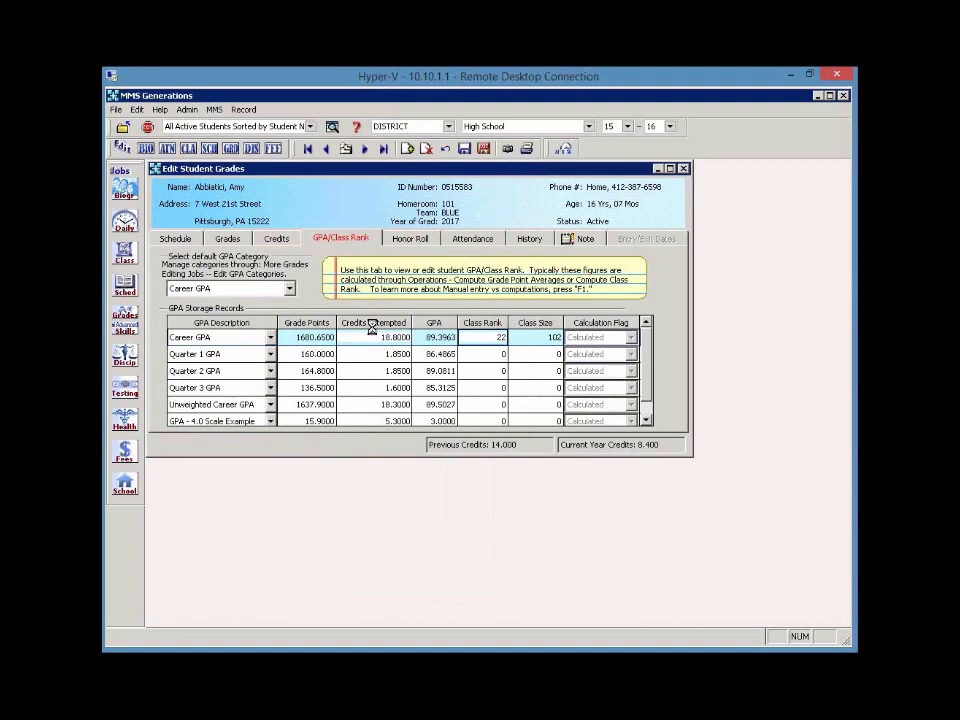
click(397, 262)
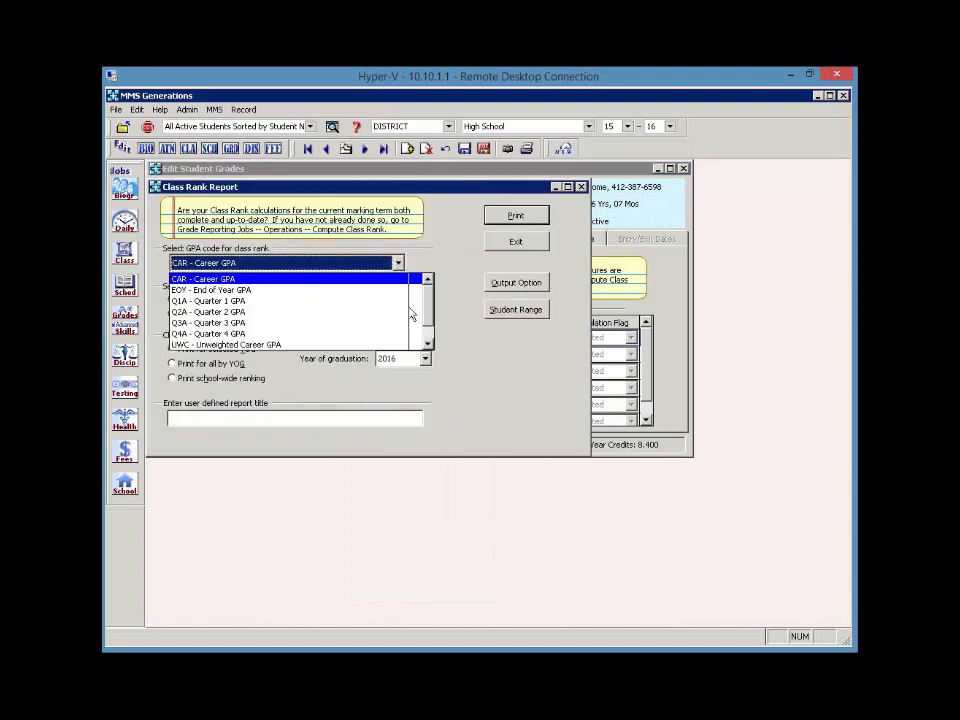
scroll(410, 340, down, 1)
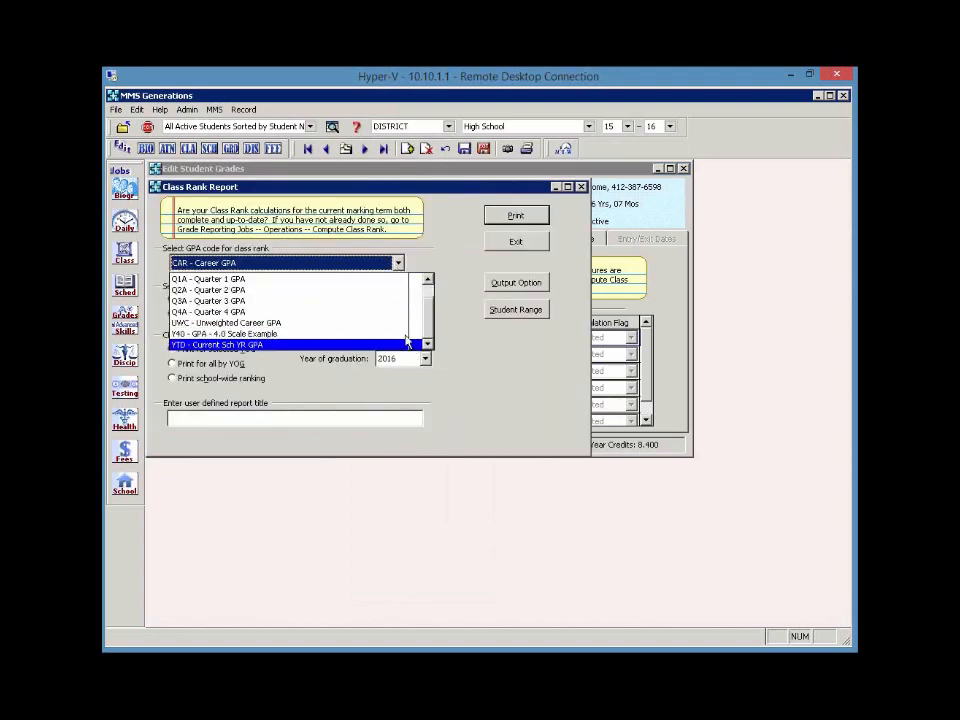
click(410, 333)
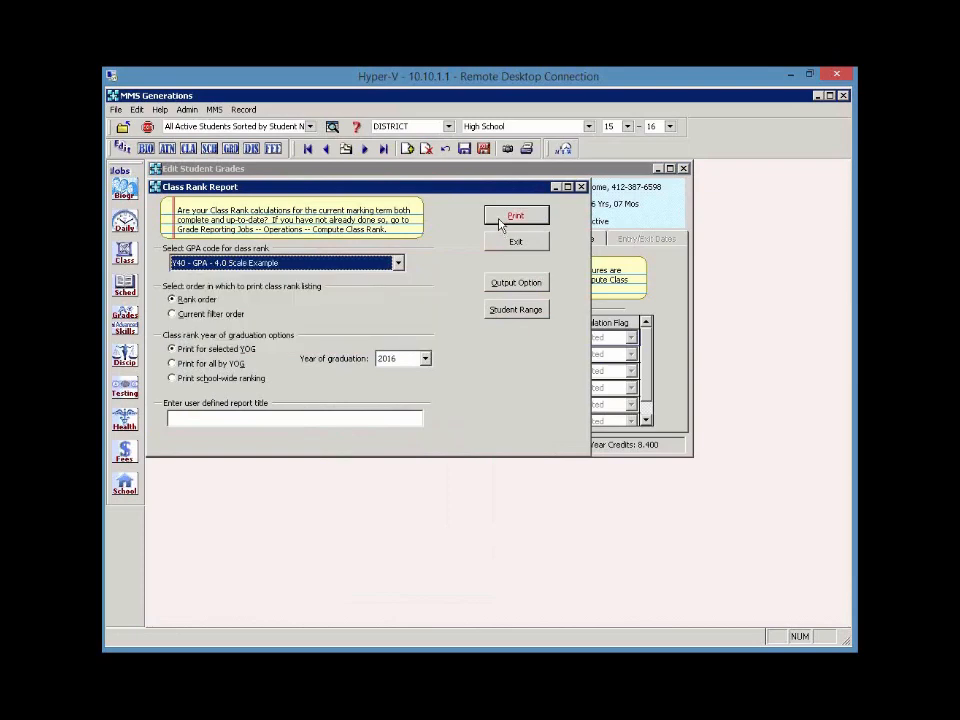
click(500, 222)
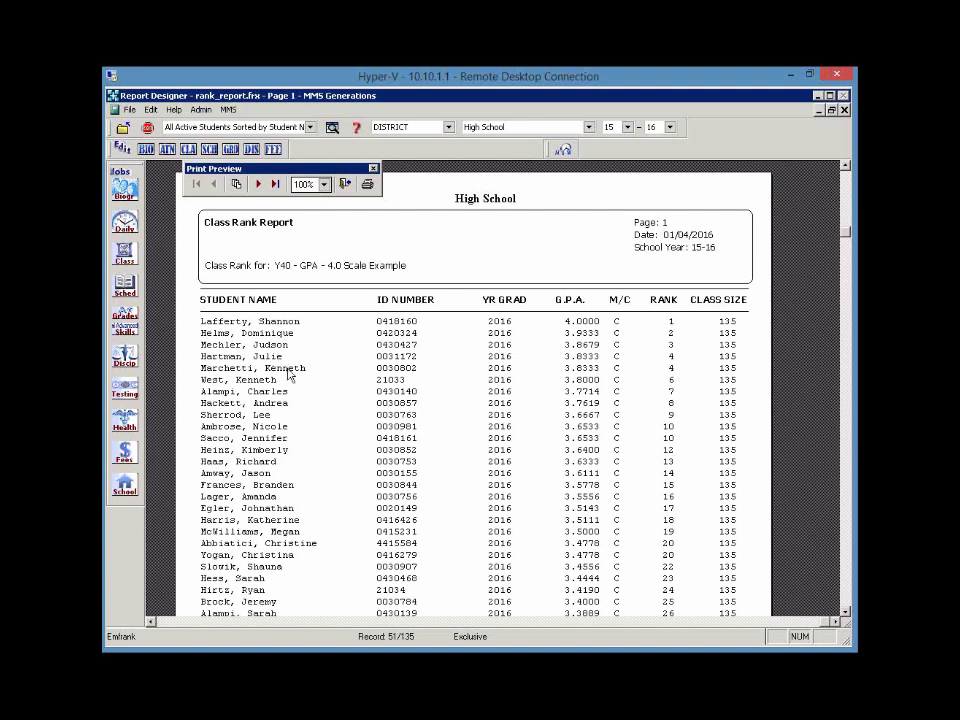
click(345, 185)
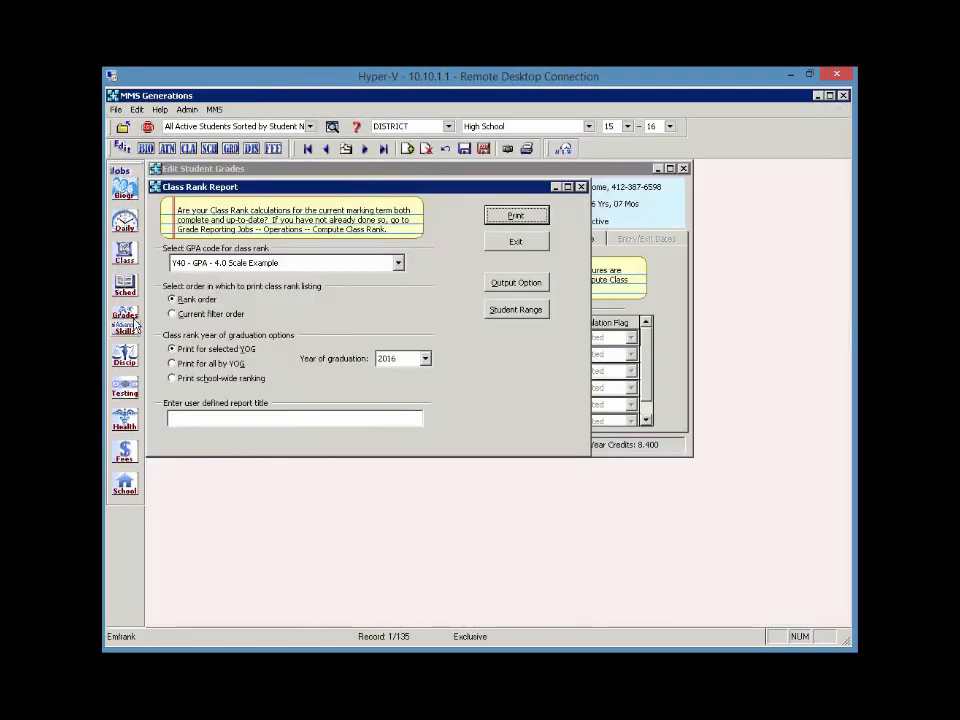
Step: Set up the Grades Student Record Listing to include only GPA/class rank records, excluding course grade, honor roll, credit summary and attendance summary records
click(125, 318)
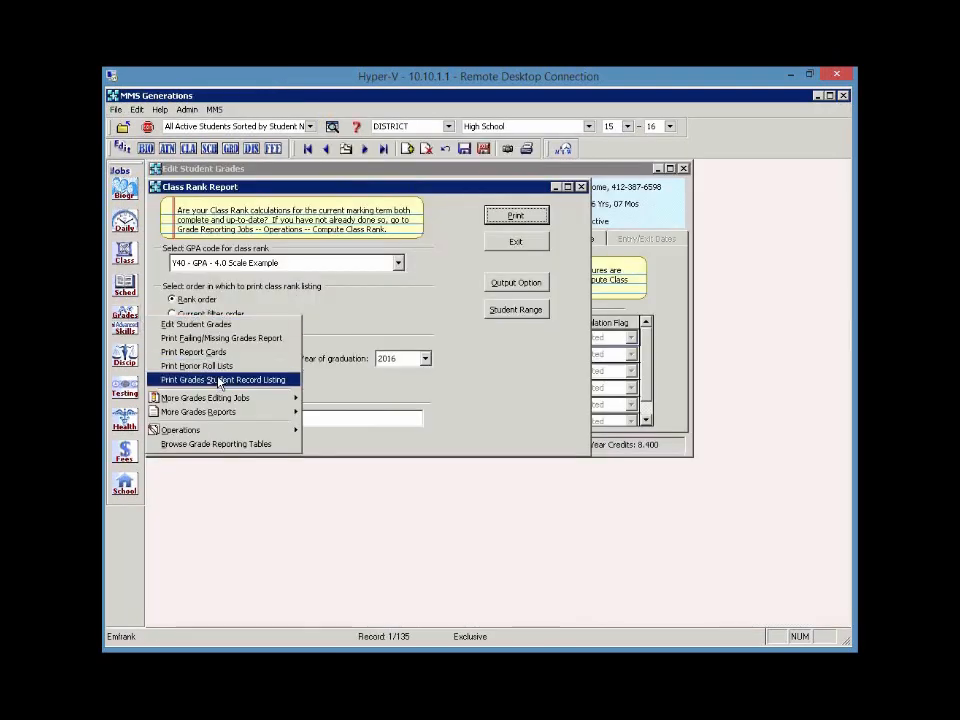
click(220, 379)
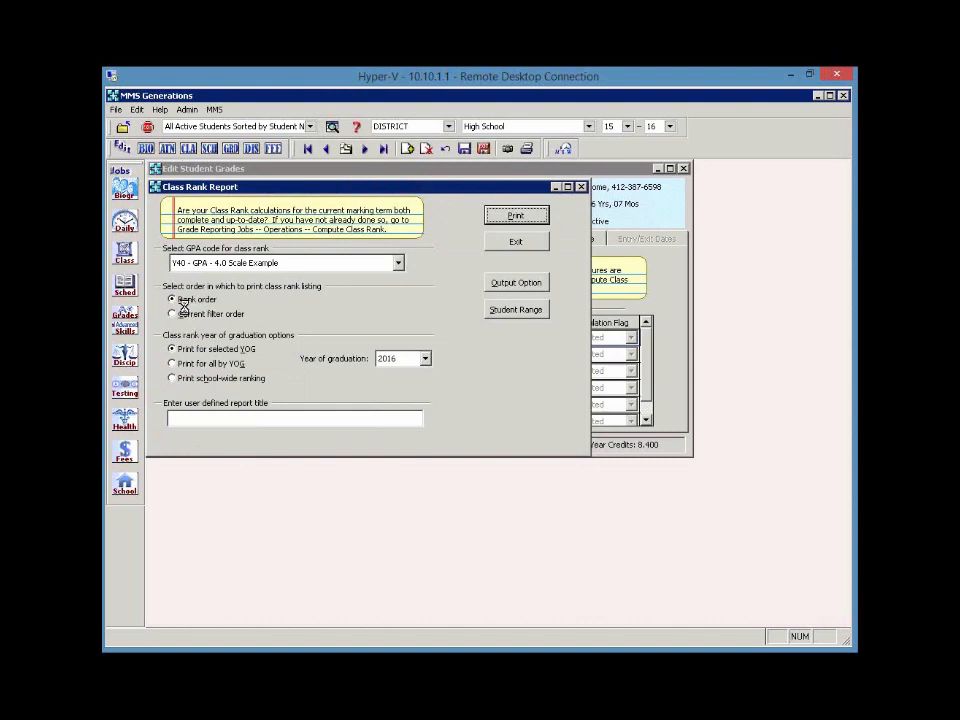
click(164, 234)
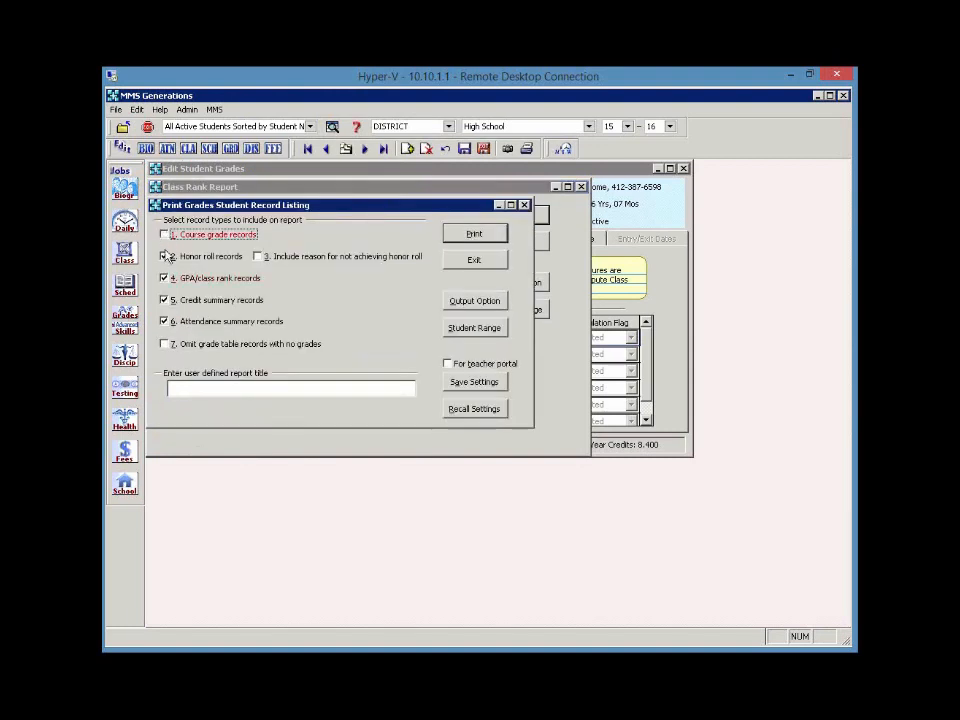
click(164, 256)
click(164, 299)
click(164, 321)
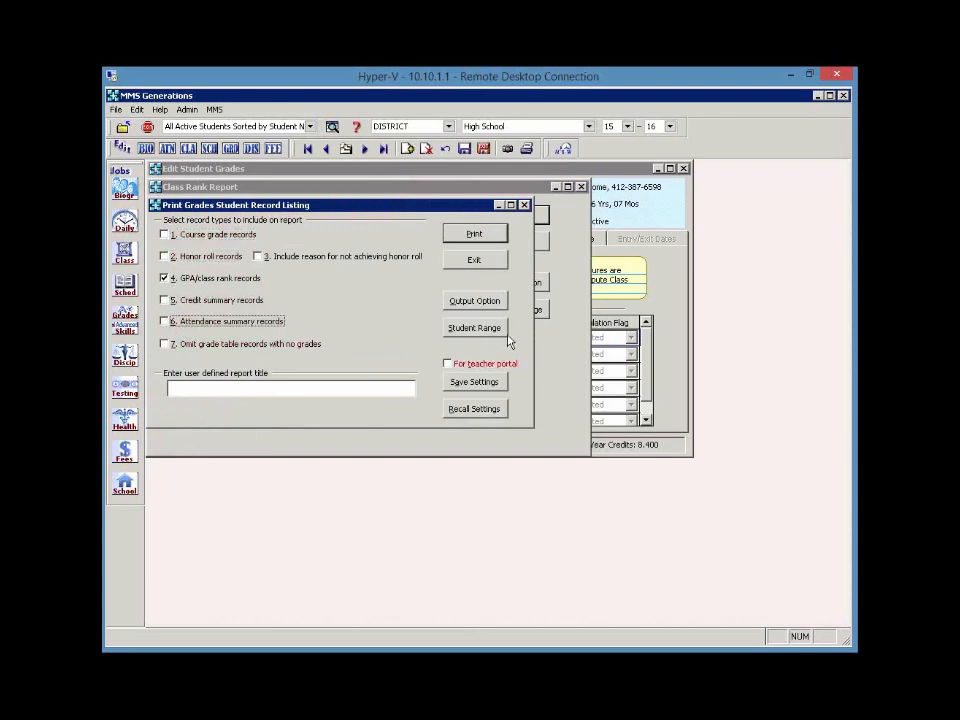
Step: Limit the listing's student range to two students graduating in 2016, one from homeroom 122 and one from homeroom 301
click(474, 327)
click(367, 261)
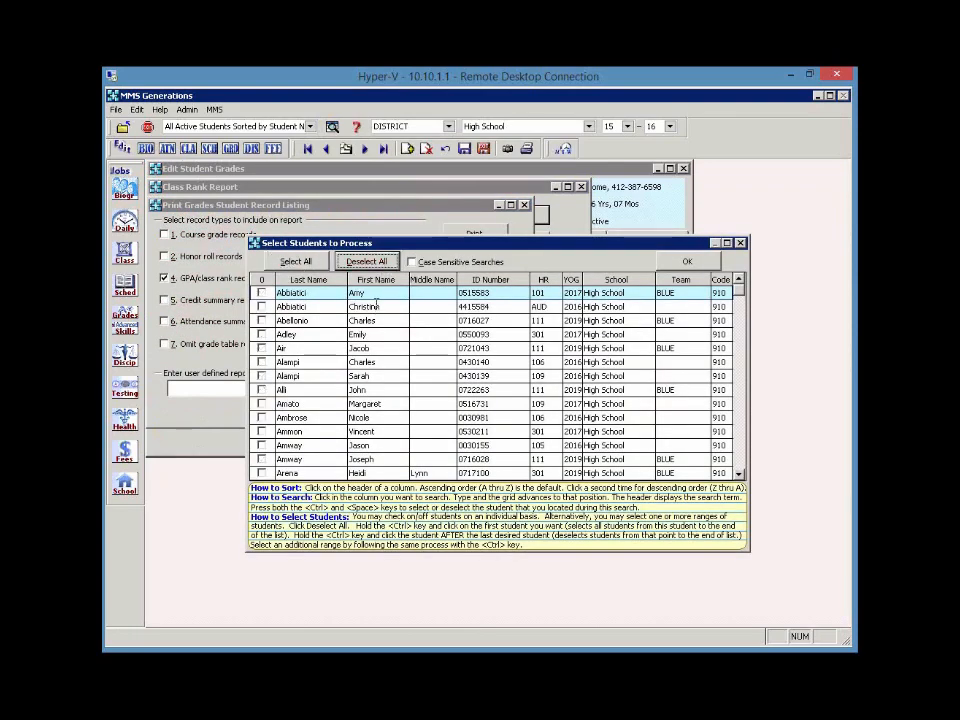
text(hart)
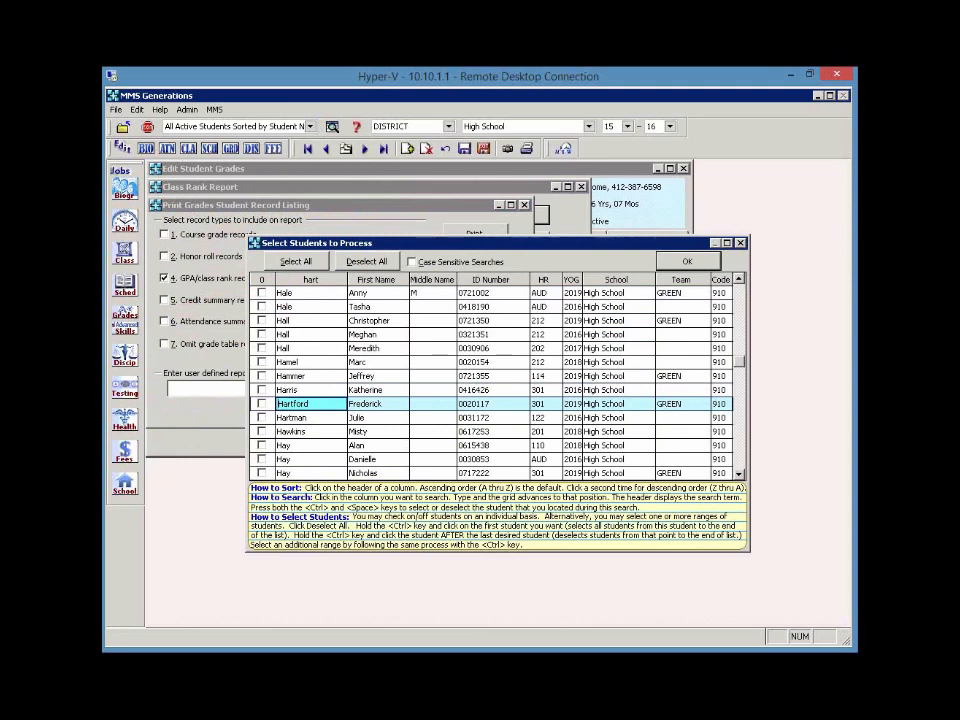
click(310, 418)
key(ctrl+space)
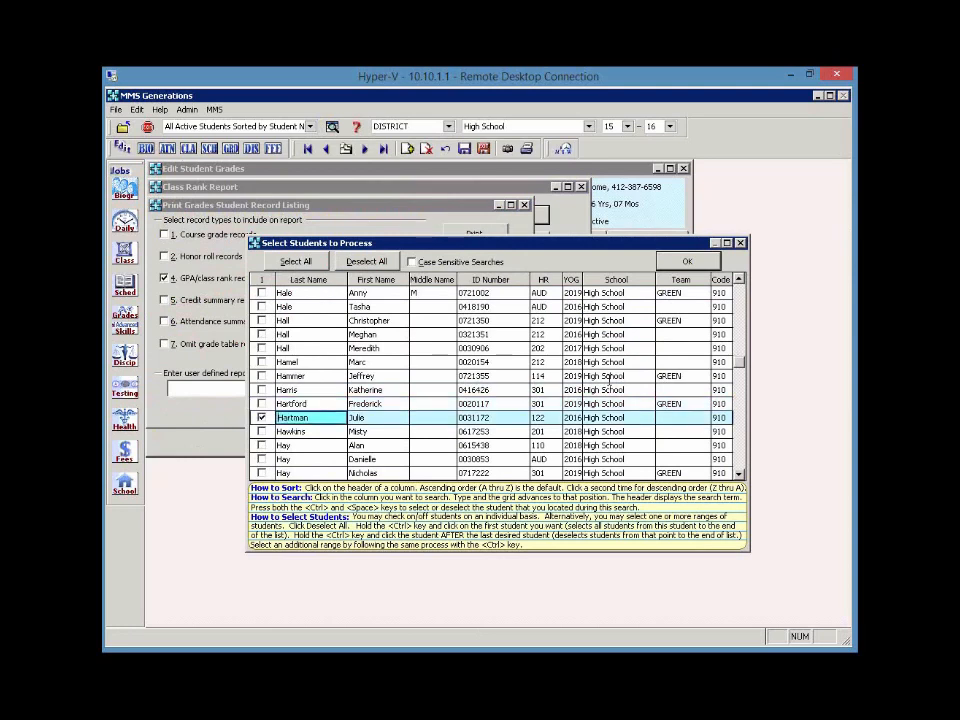
click(741, 461)
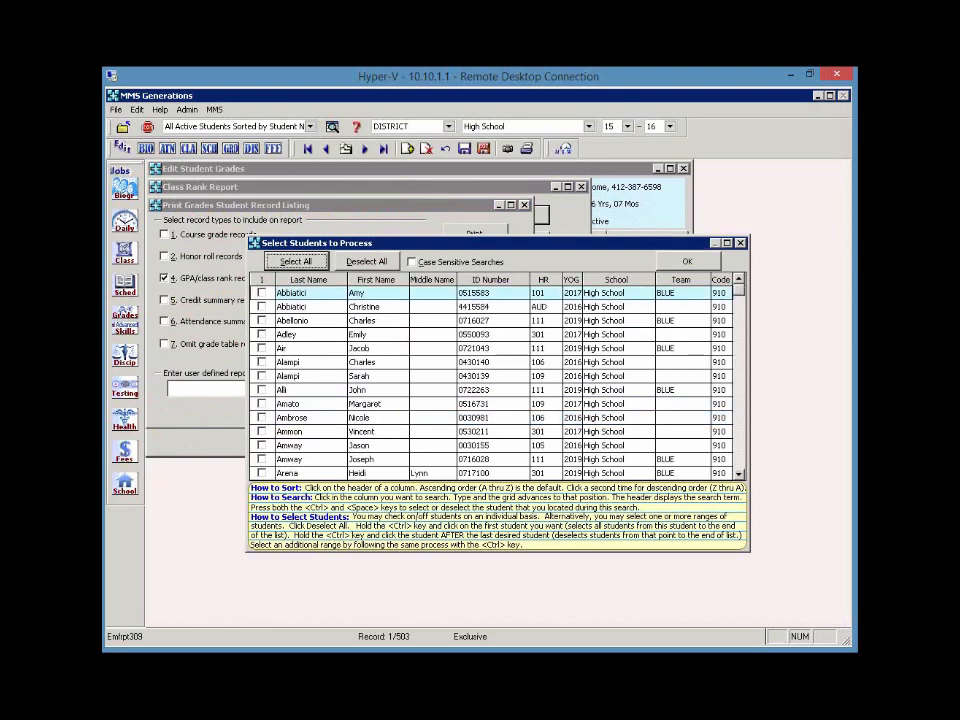
click(340, 402)
text(mar)
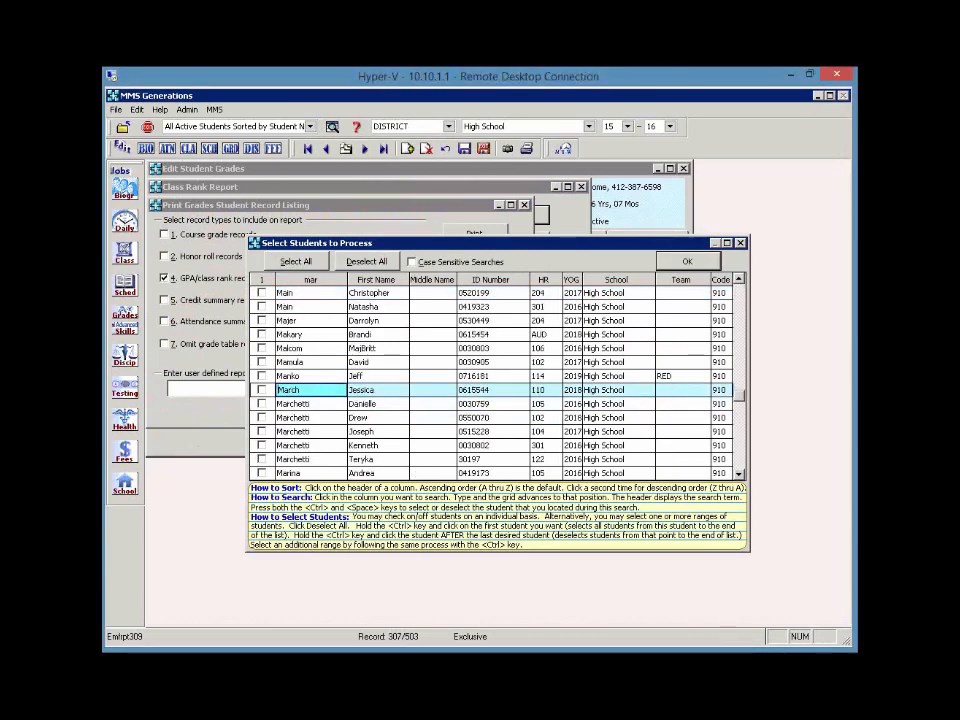
click(262, 445)
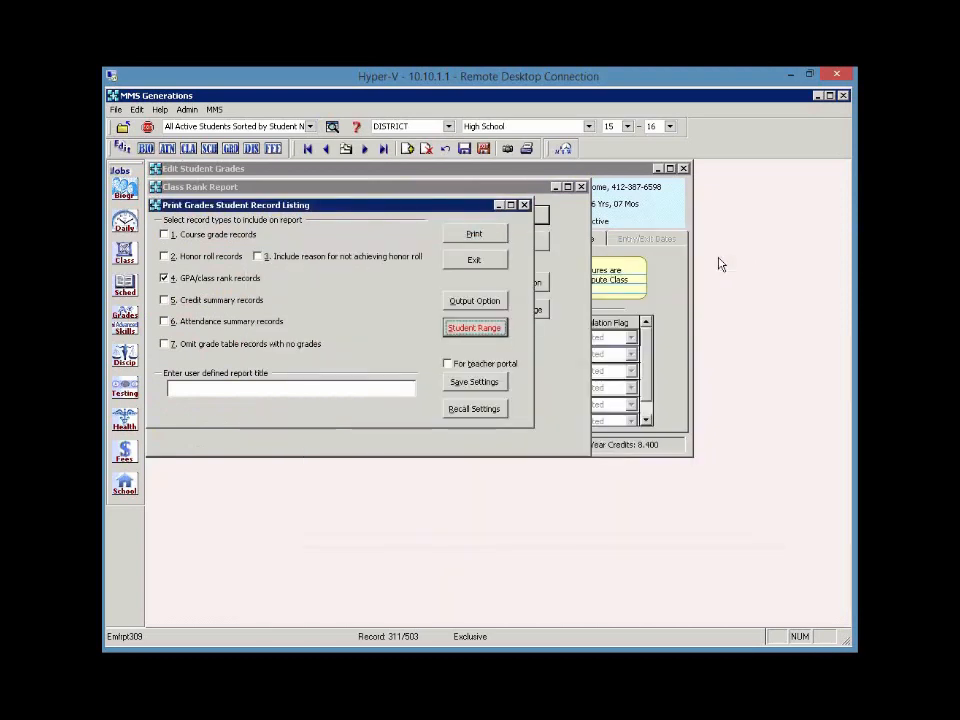
click(687, 262)
Step: Preview the Student Grade Record Listing, compare both students' GPA and rank data, and exit the listing and the Class Rank Report
click(489, 236)
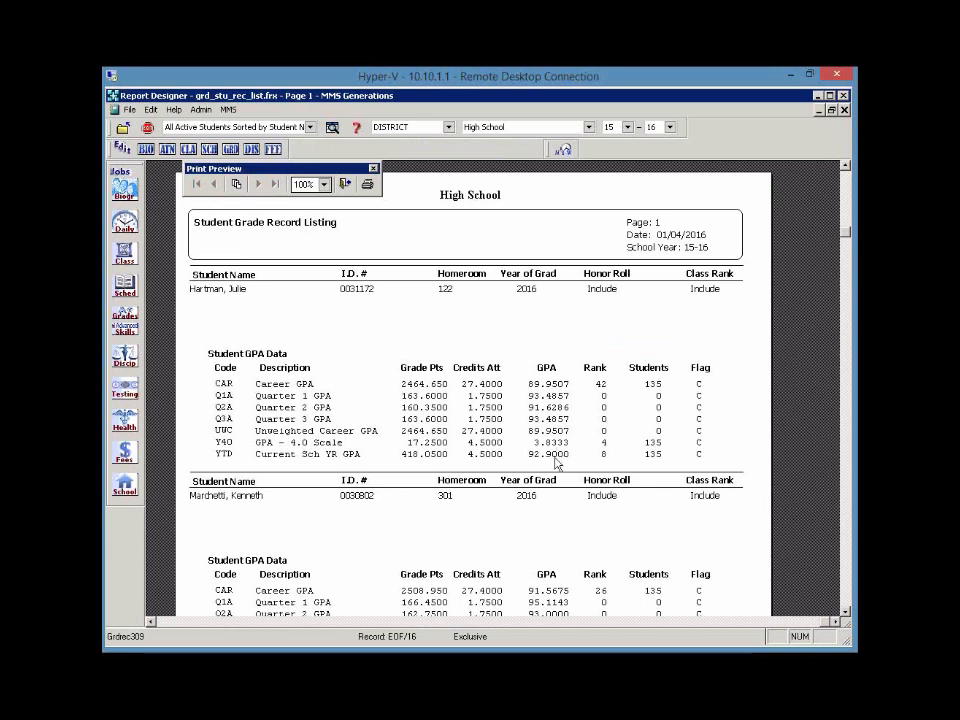
scroll(555, 460, down, 1)
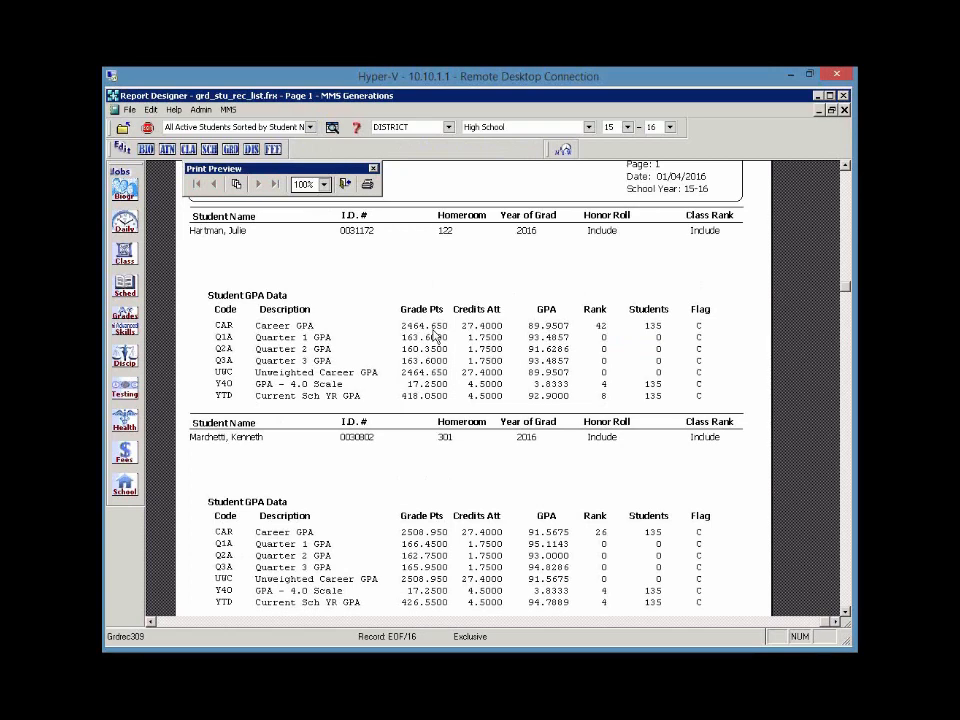
click(345, 184)
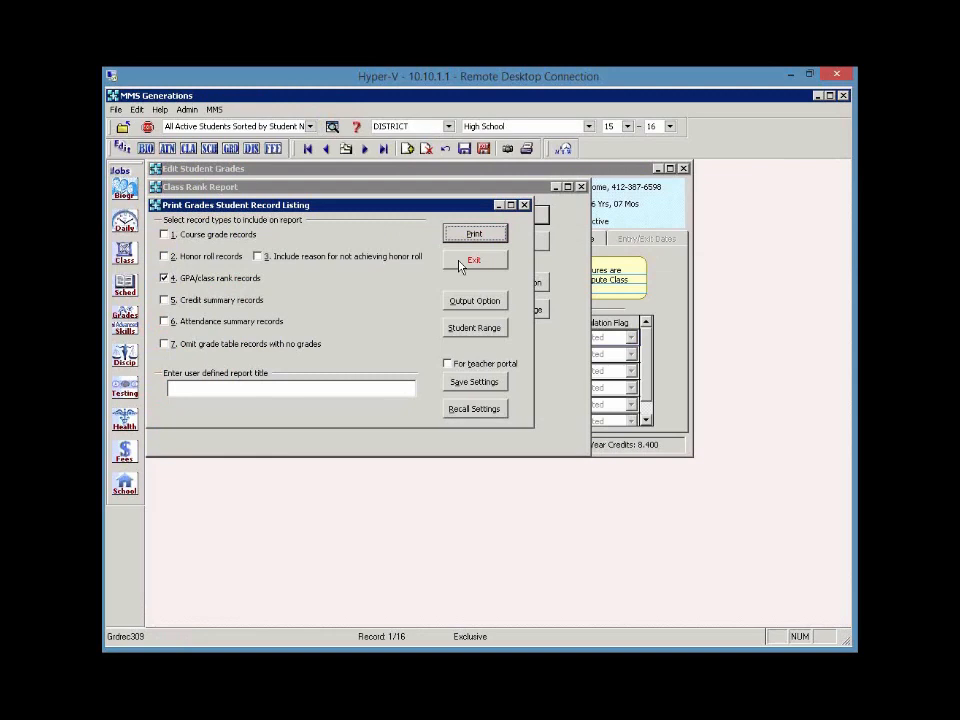
click(460, 264)
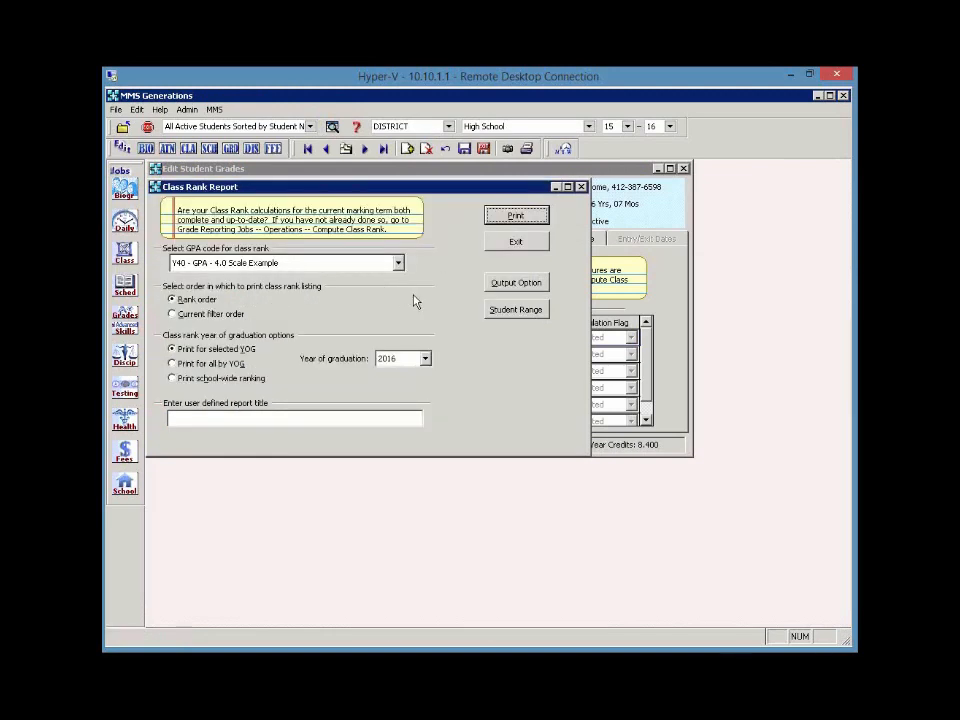
click(514, 243)
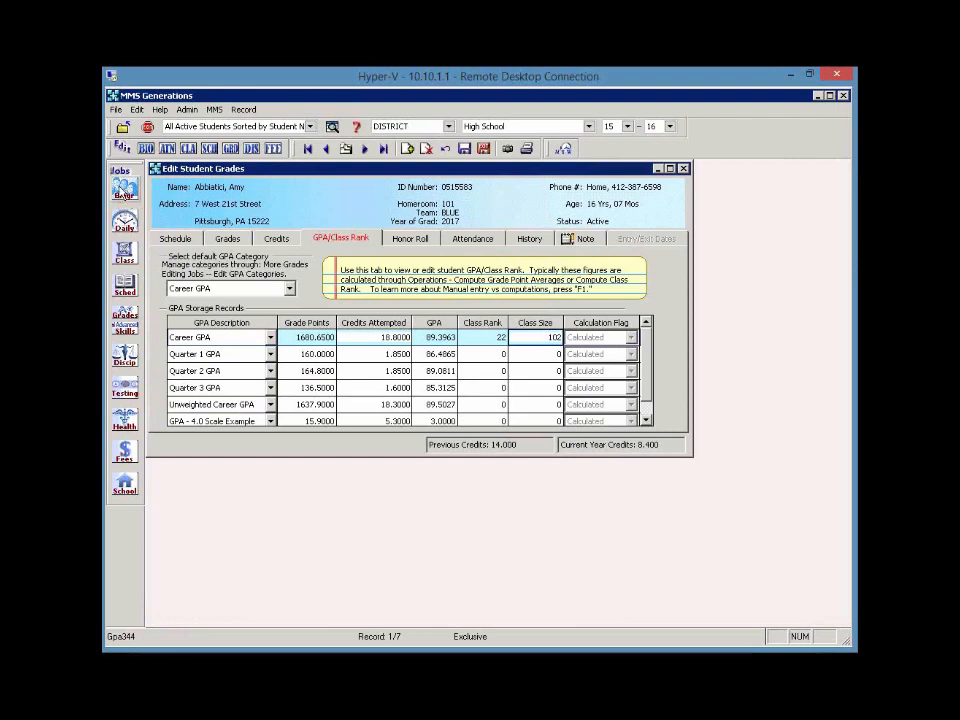
Step: View the class rank exclusion option in Set Student Active/Inactive Status for the current student, and close the form
click(125, 192)
mouse_move(219, 244)
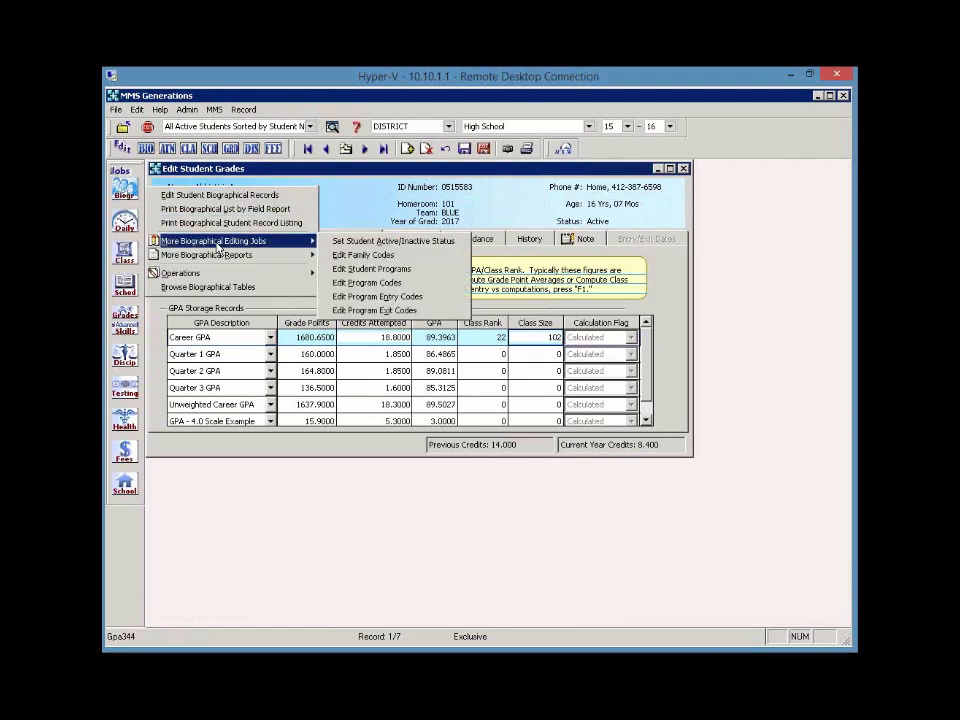
click(400, 242)
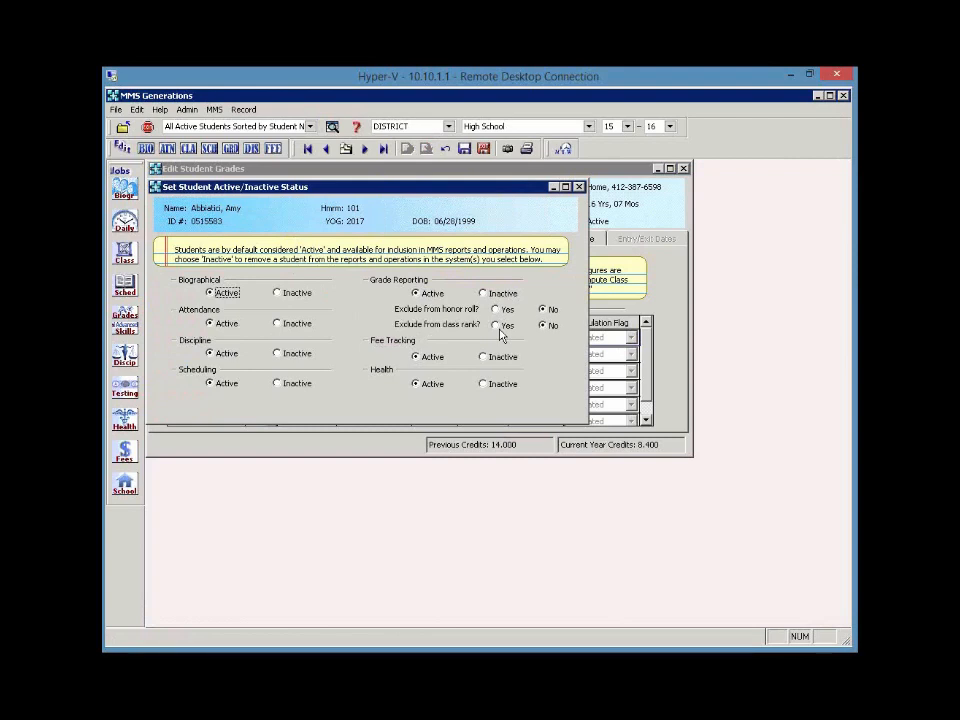
click(484, 149)
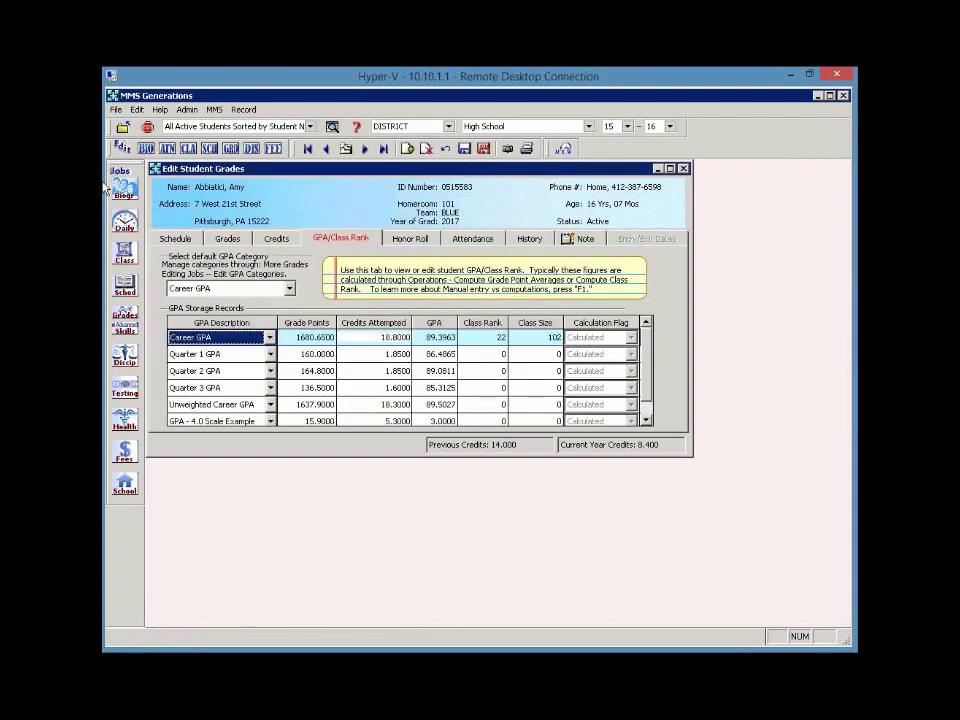
click(126, 194)
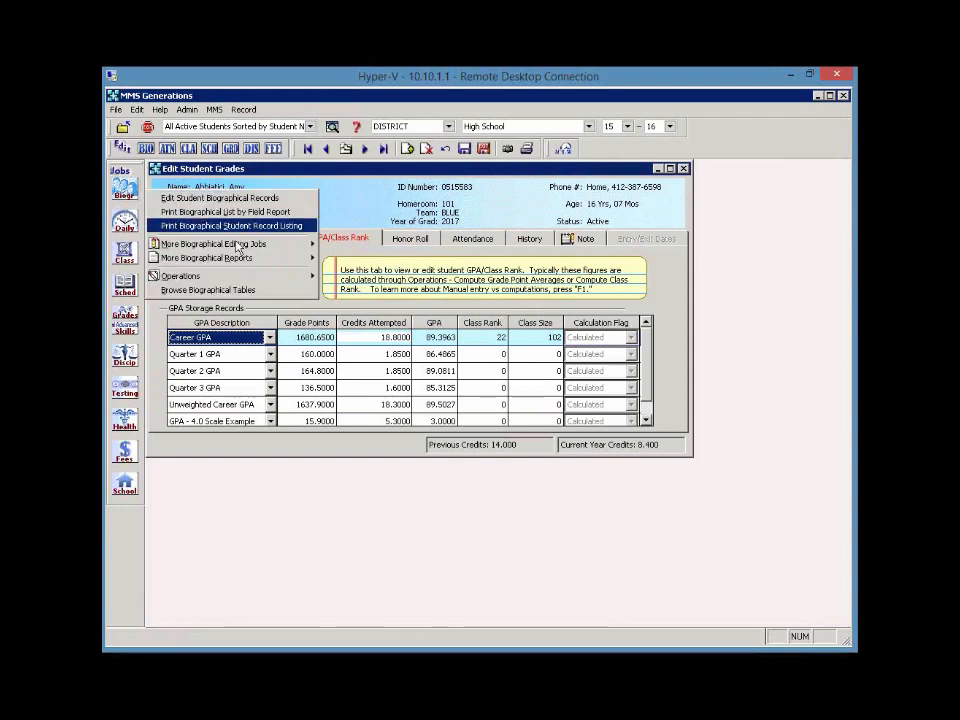
mouse_move(237, 248)
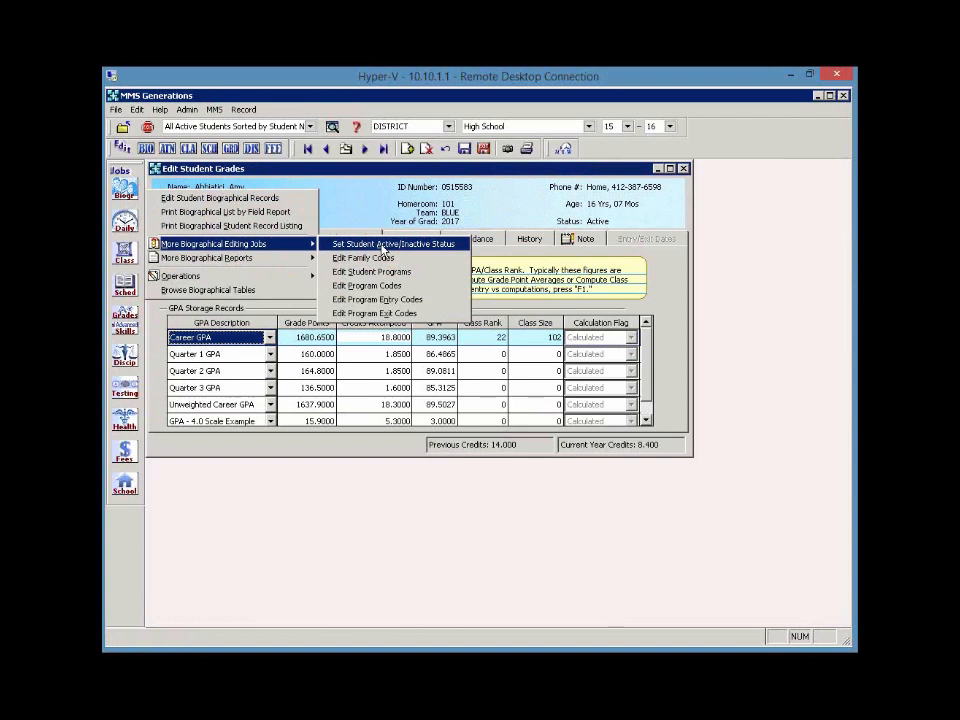
click(368, 168)
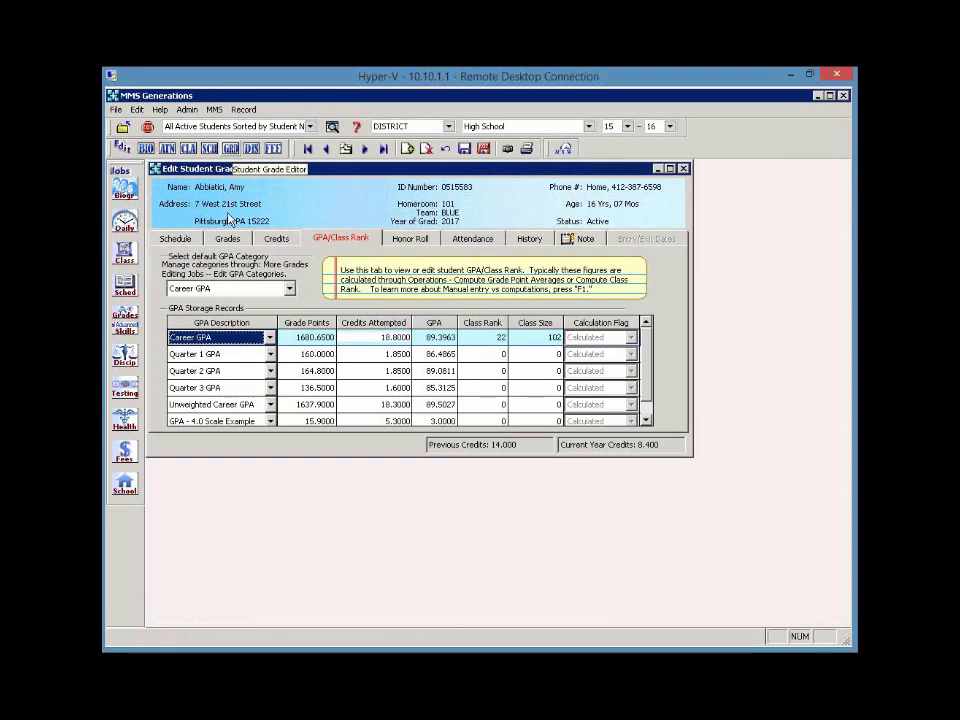
click(126, 318)
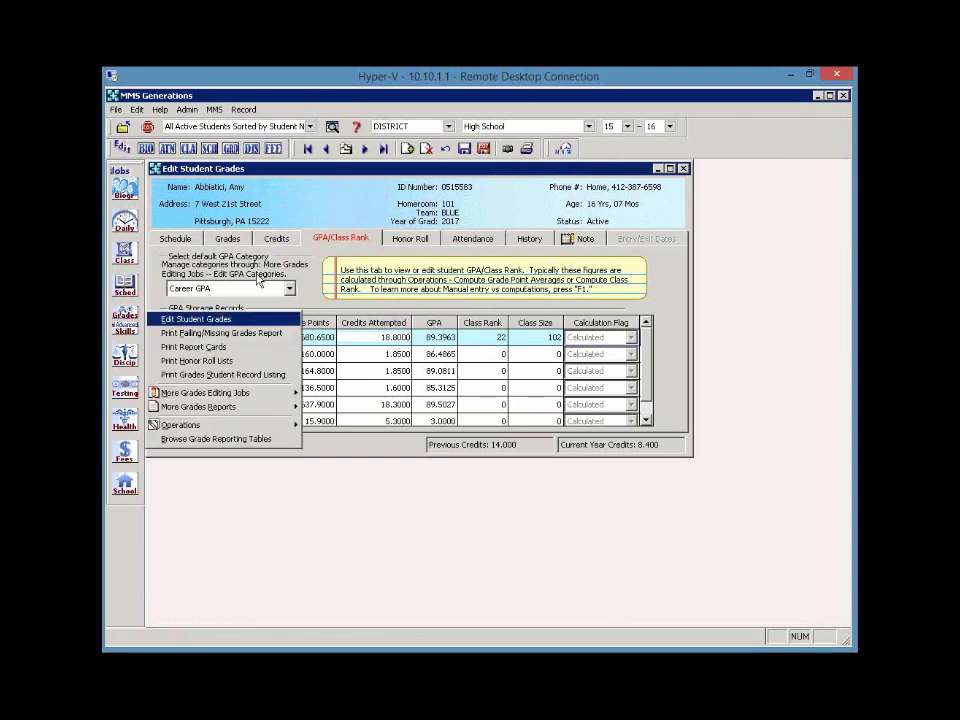
click(310, 247)
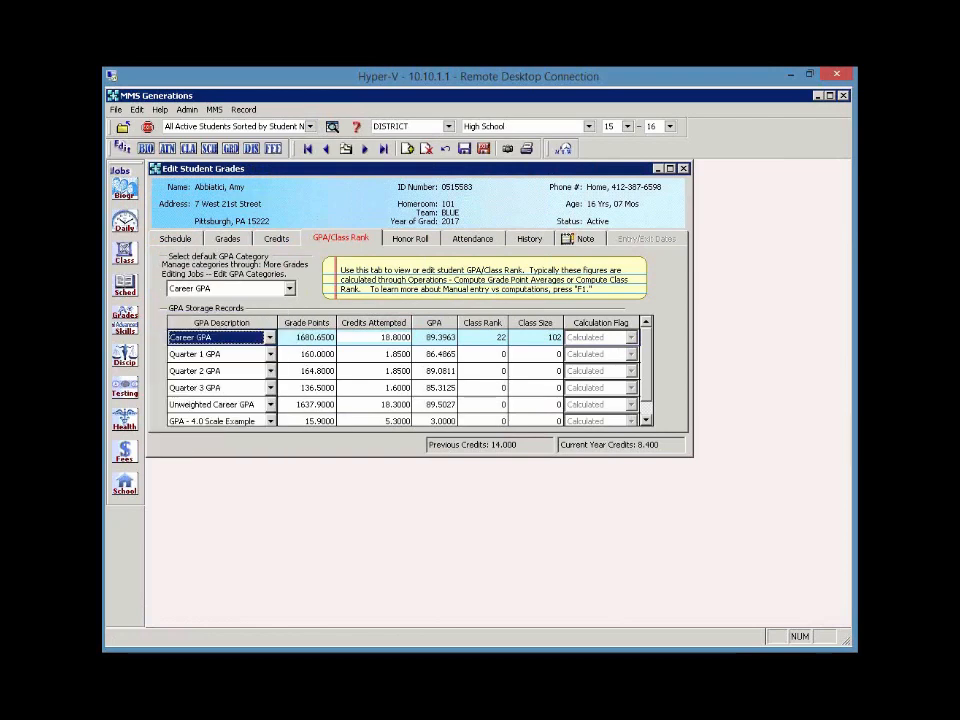
click(136, 485)
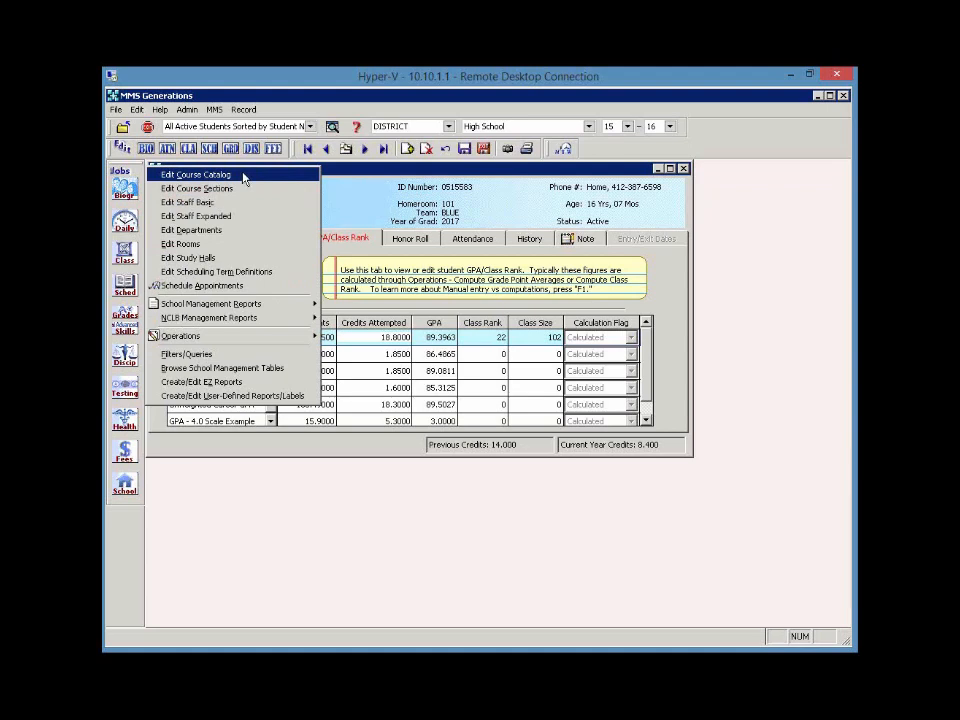
click(411, 259)
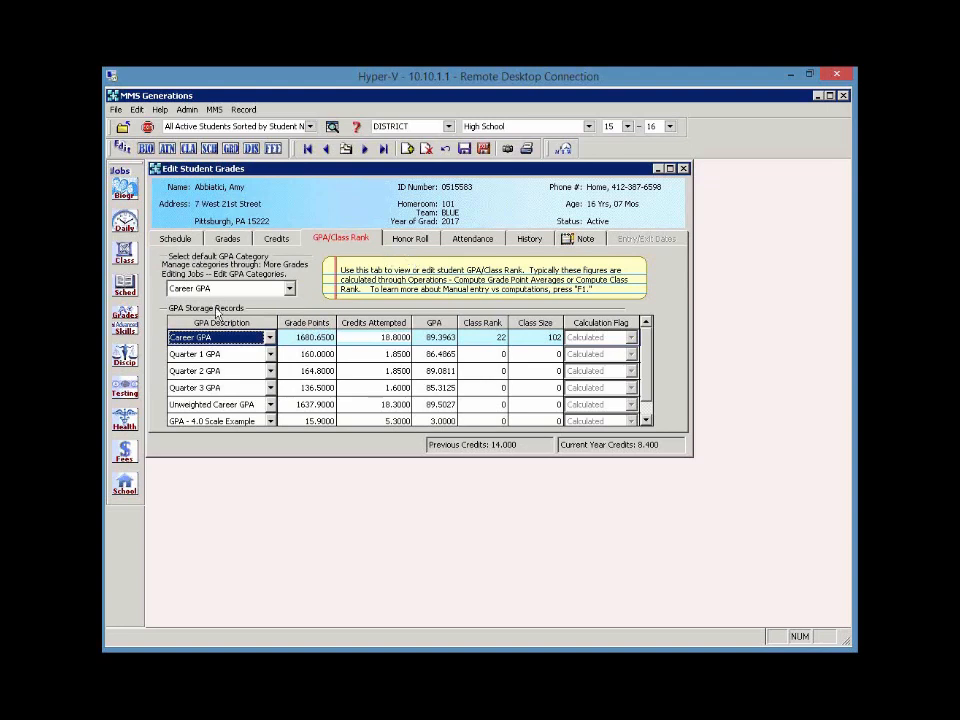
click(126, 315)
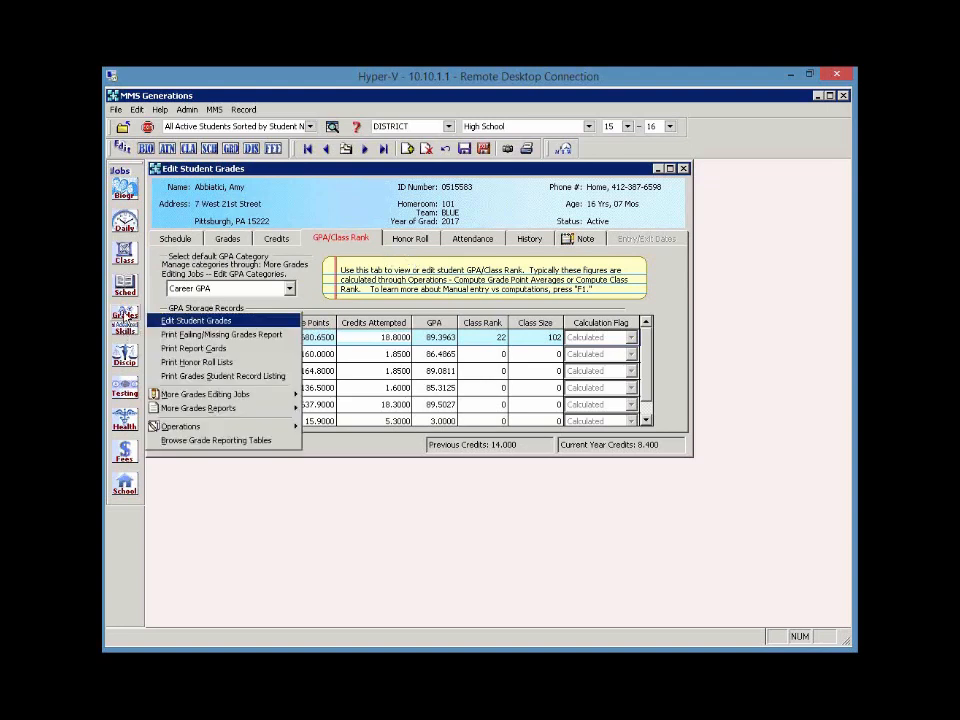
mouse_move(255, 398)
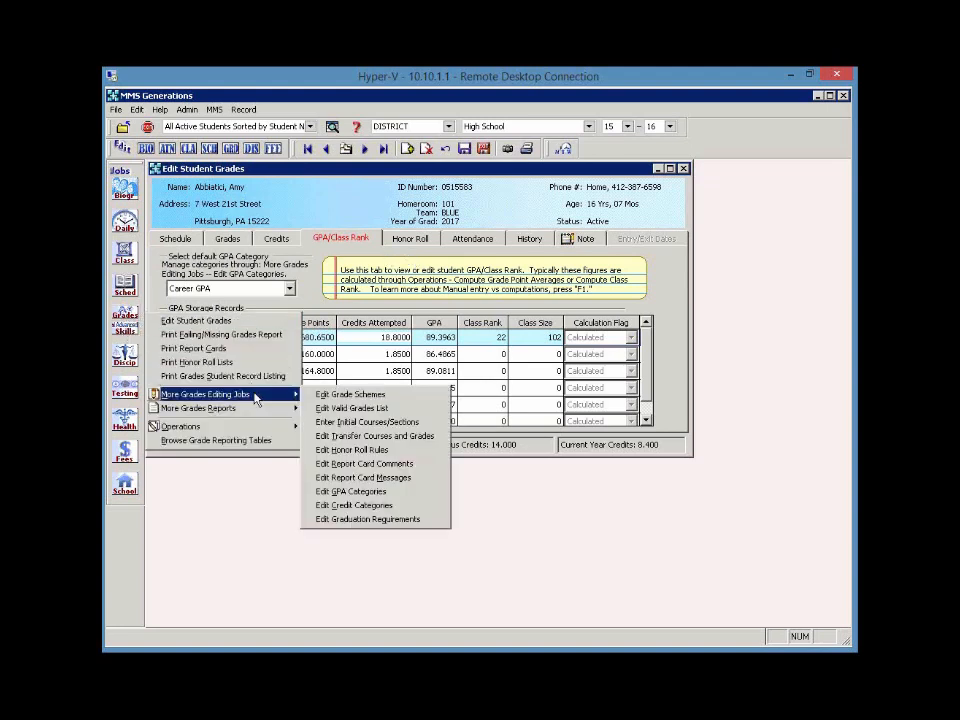